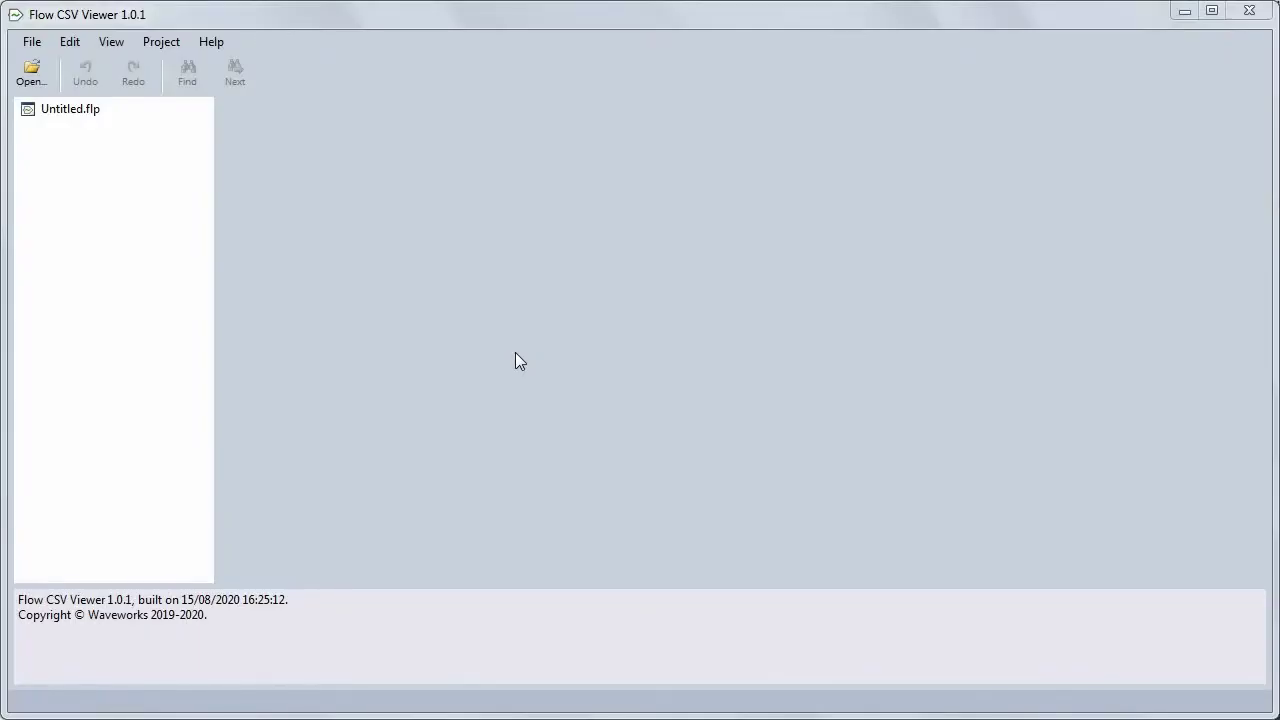
Open the file activity.csv from the SampleCsv folder.
click(33, 75)
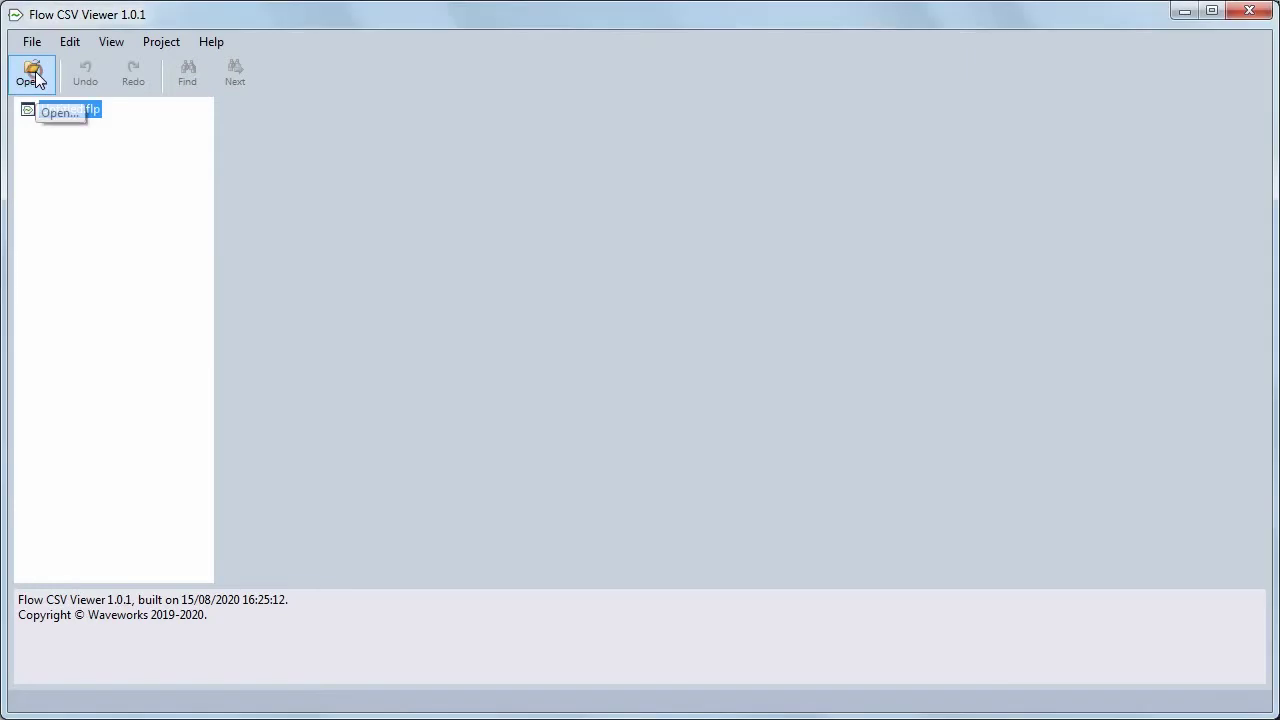
click(33, 75)
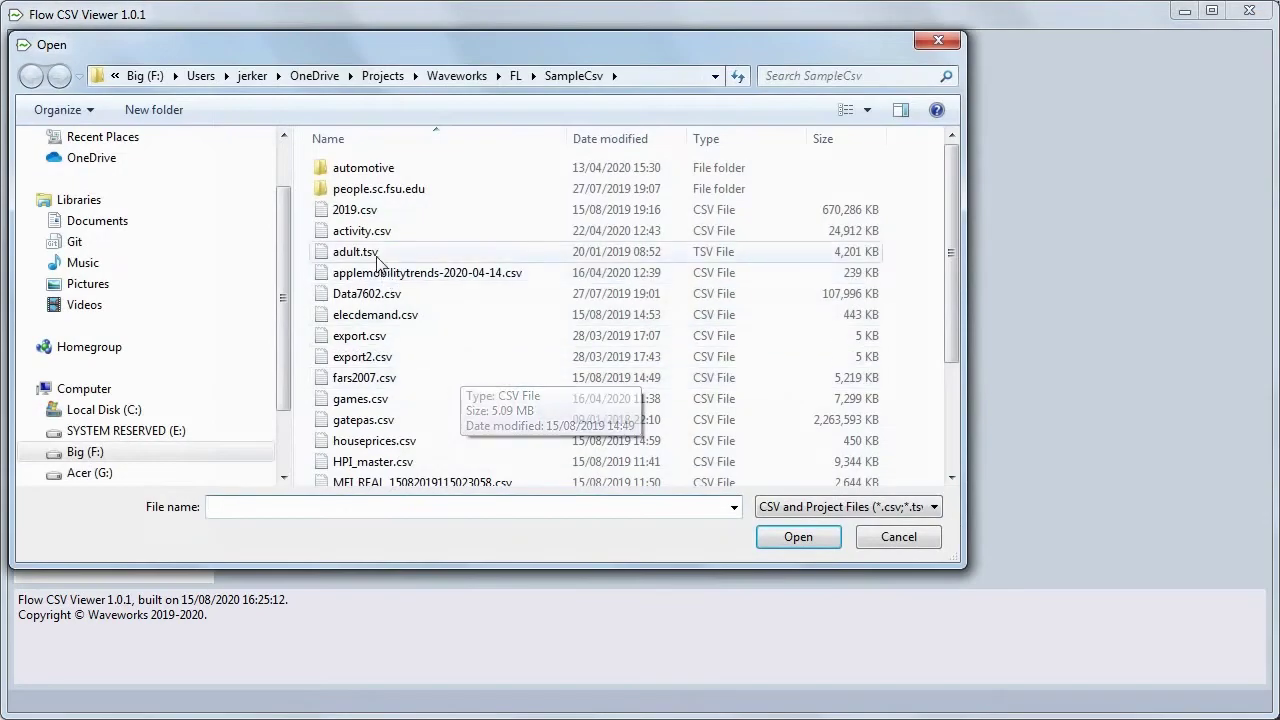
double_click(367, 235)
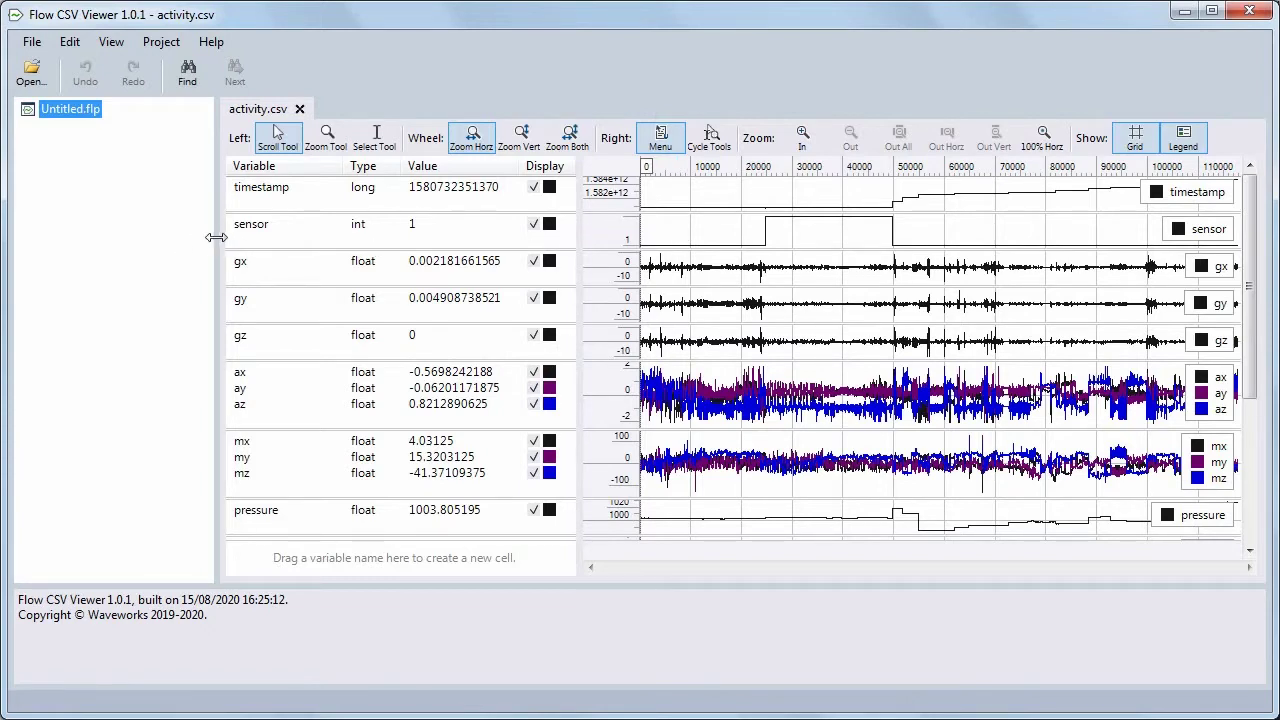
Narrow the project pane and the variable list, and shrink the message pane to enlarge the plot area.
drag(216, 237, 132, 237)
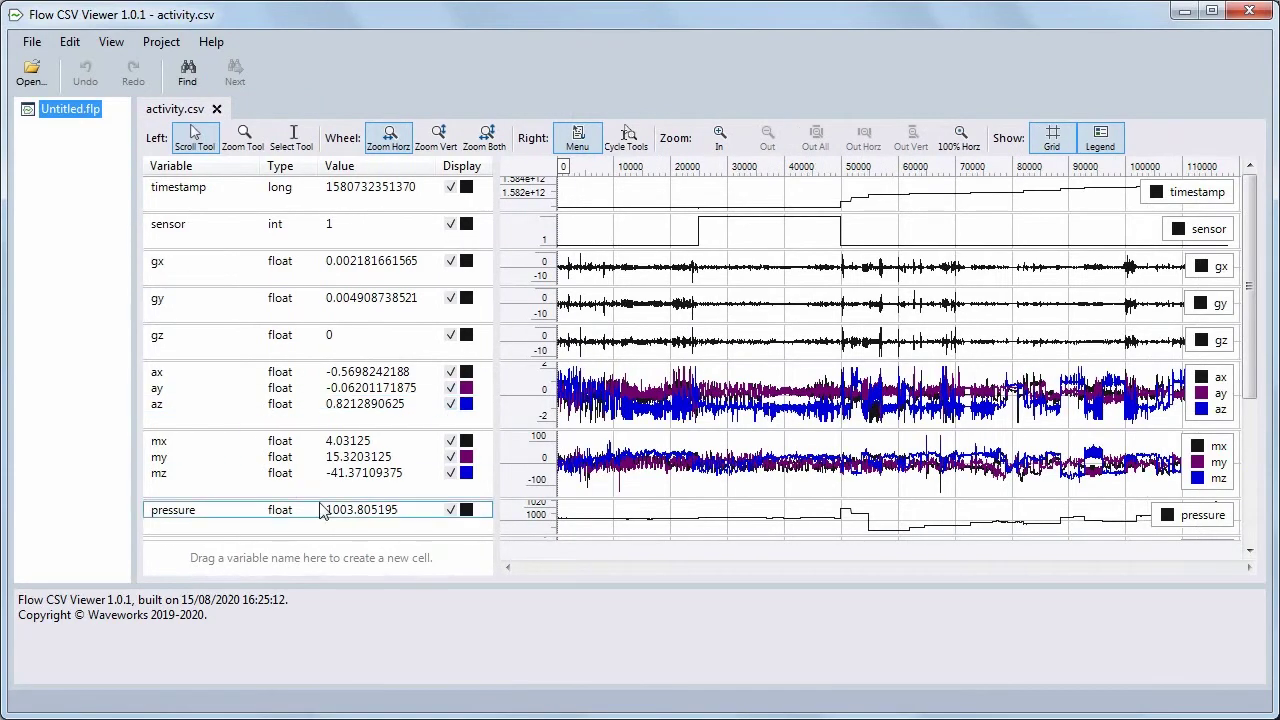
drag(391, 586, 399, 608)
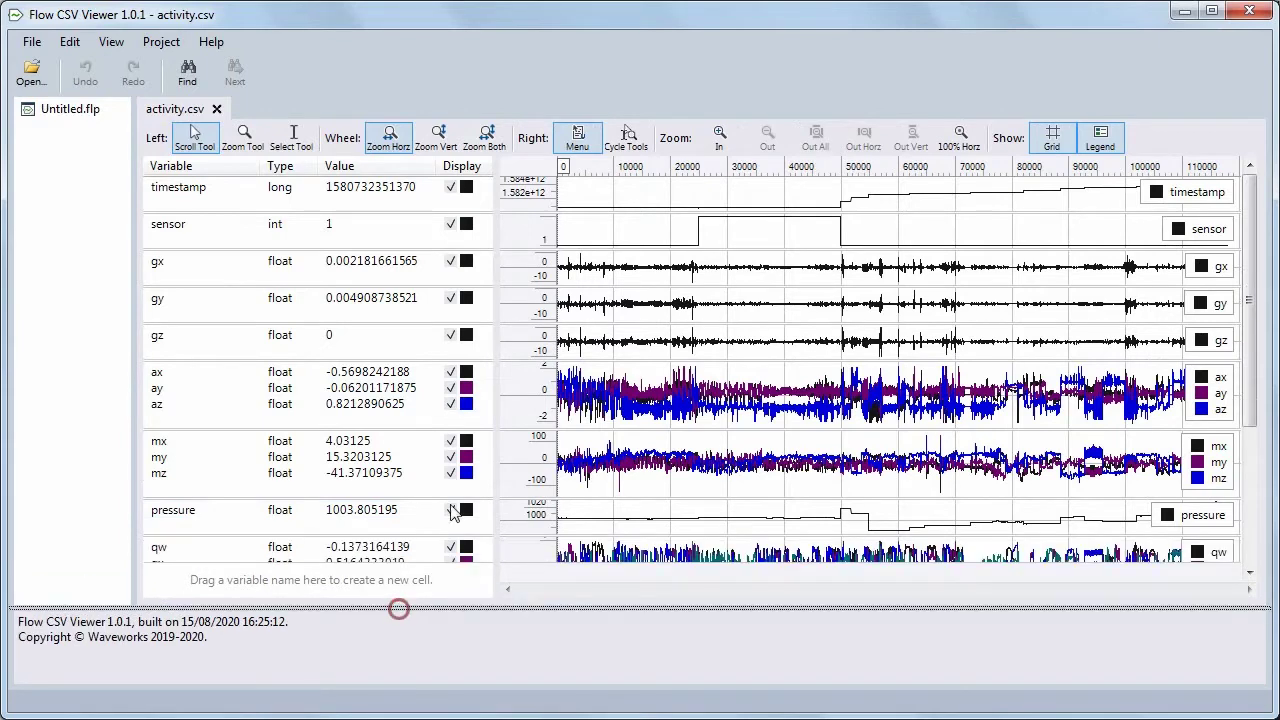
drag(494, 437, 389, 430)
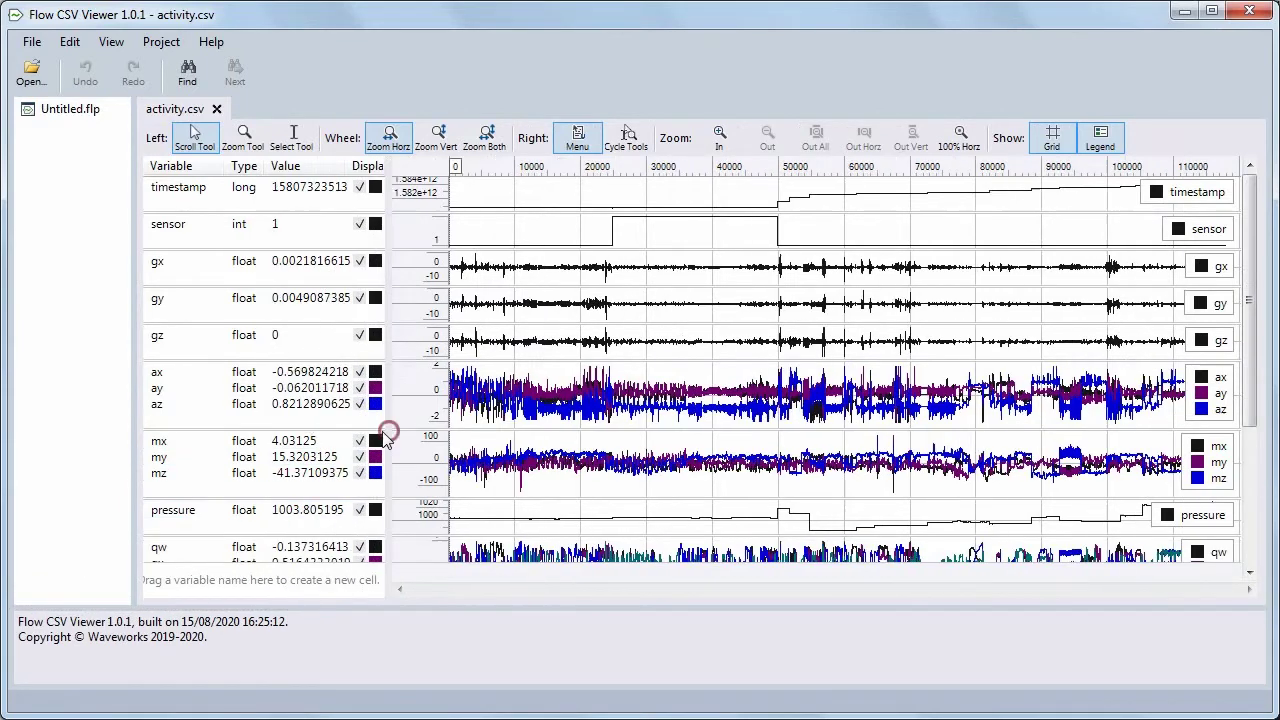
Hide the Type column in the variable list.
right_click(242, 166)
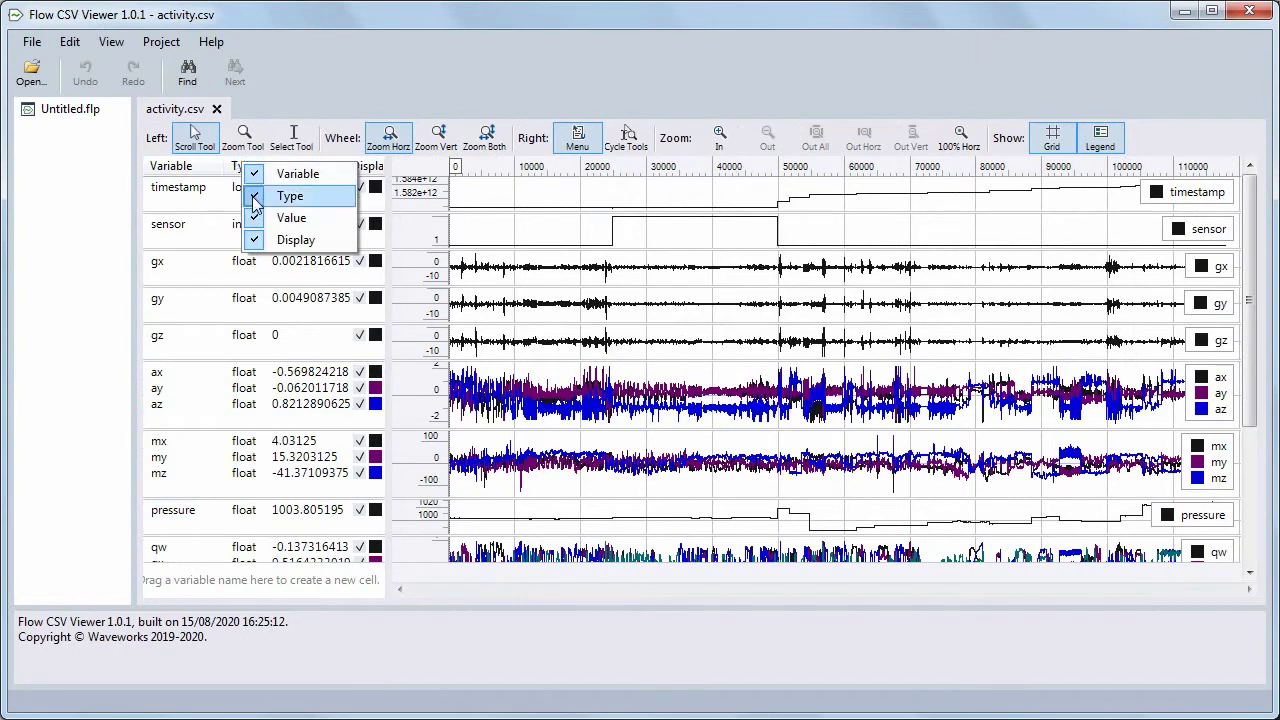
click(255, 204)
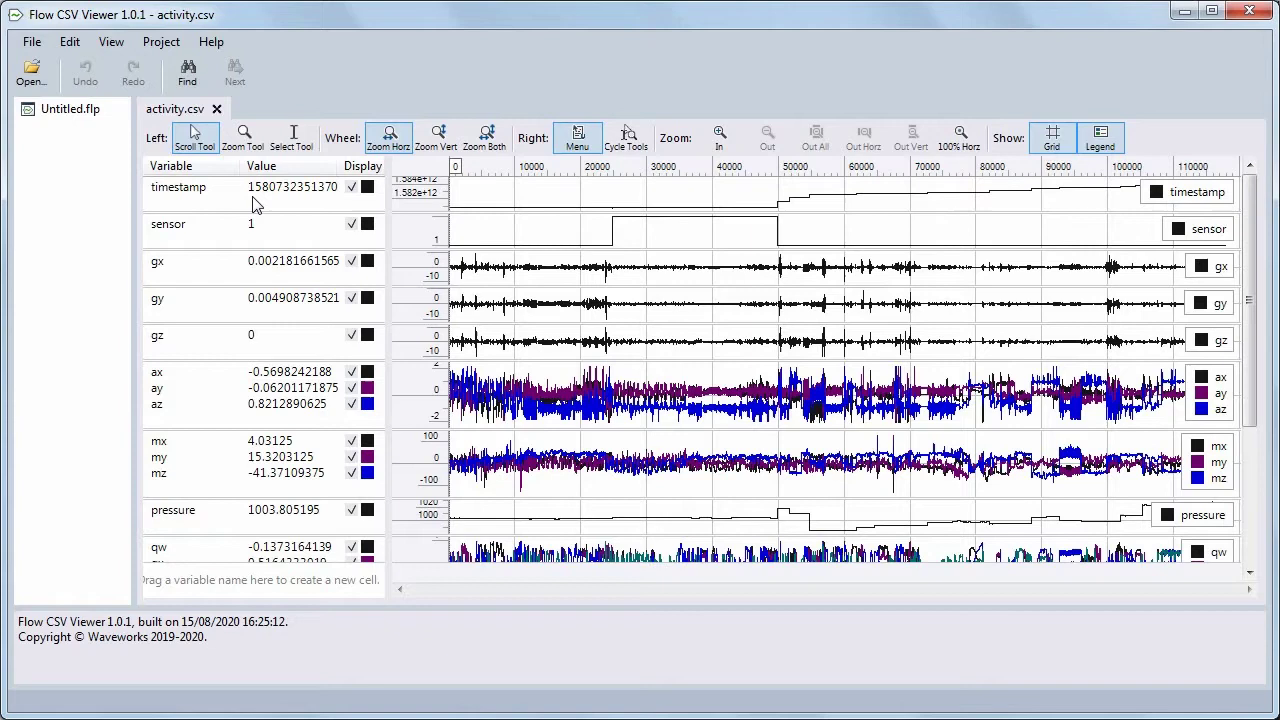
click(255, 203)
Hide the timestamp and sensor variables one after the other.
right_click(200, 189)
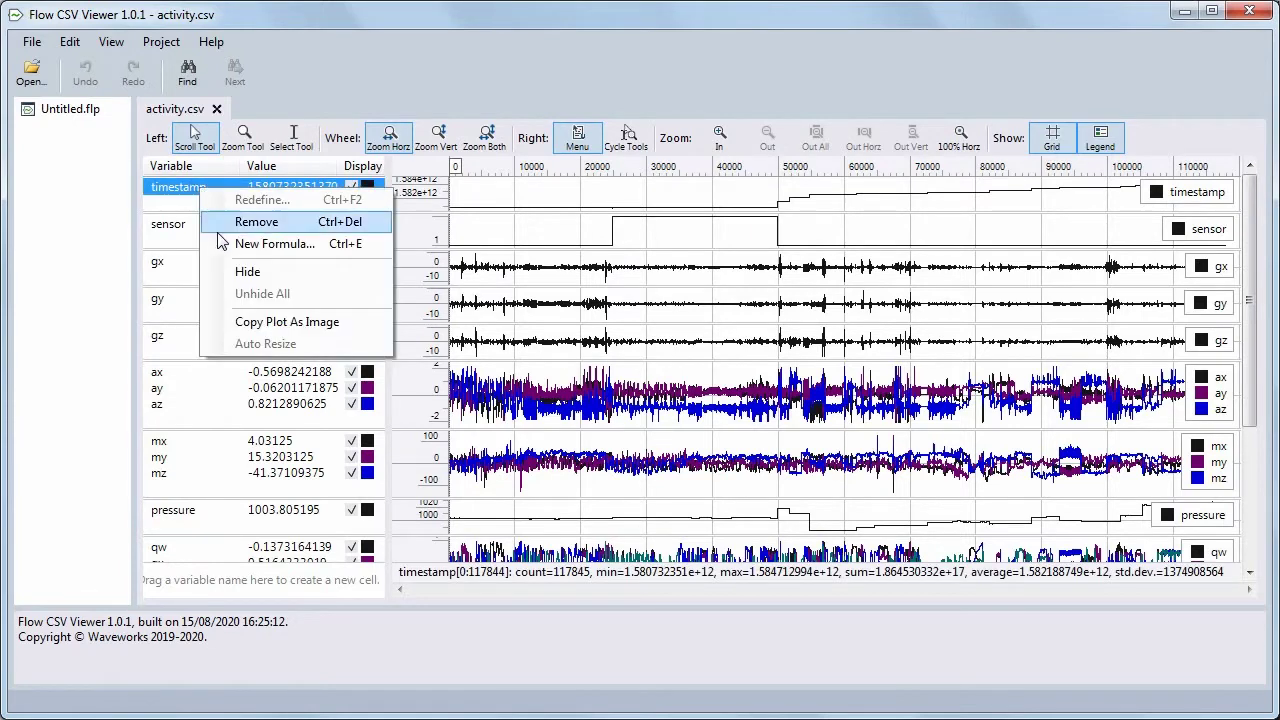
click(245, 277)
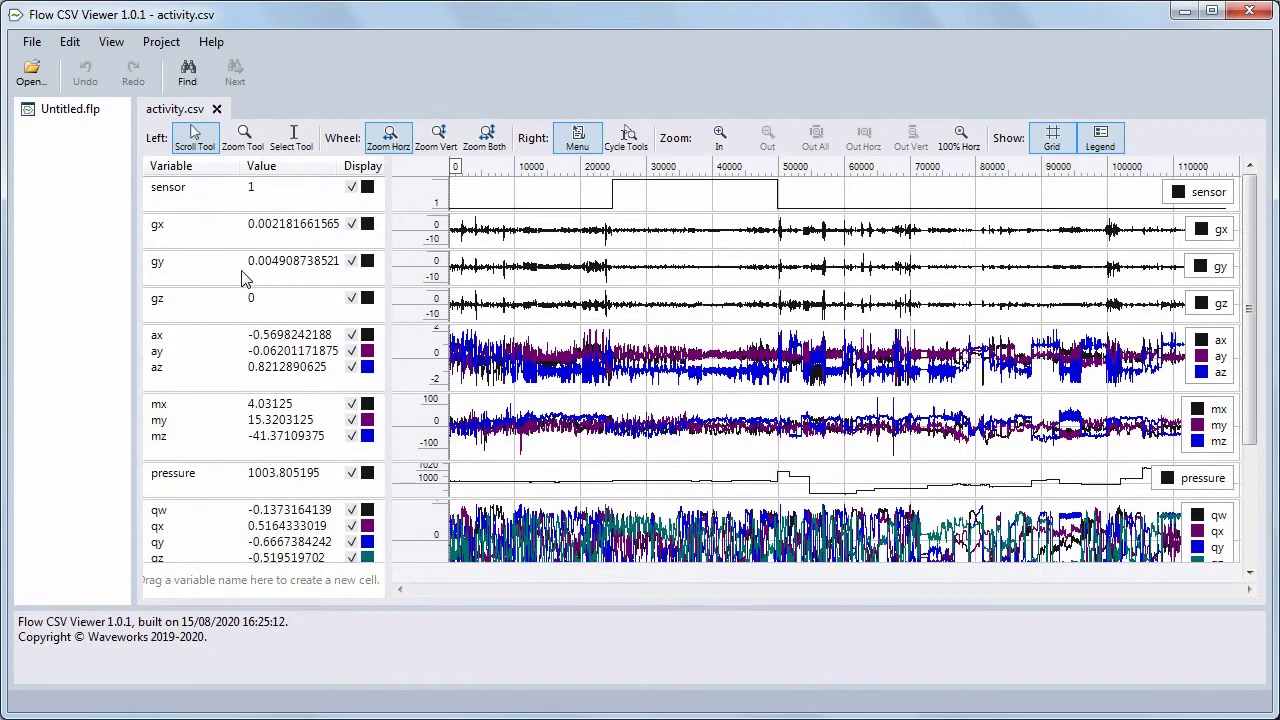
click(204, 199)
right_click(202, 190)
click(247, 268)
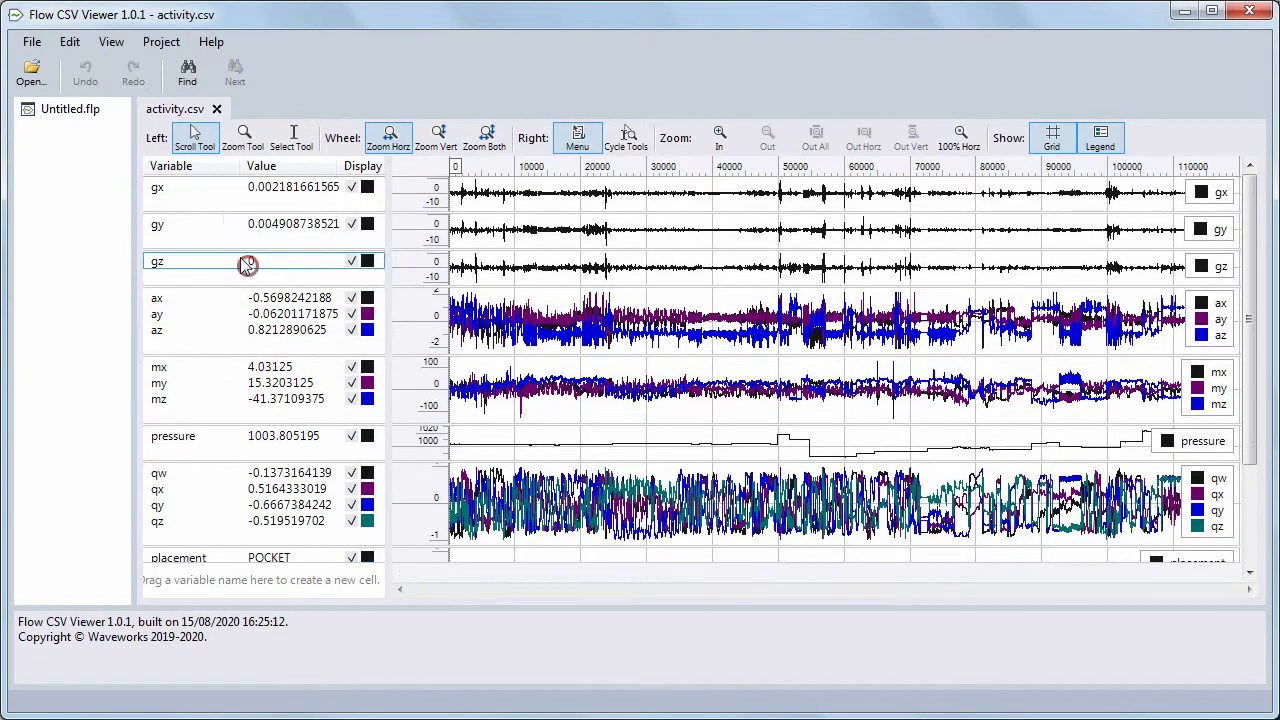
Unhide all variables, and hide timestamp and sensor again together in one operation.
right_click(207, 210)
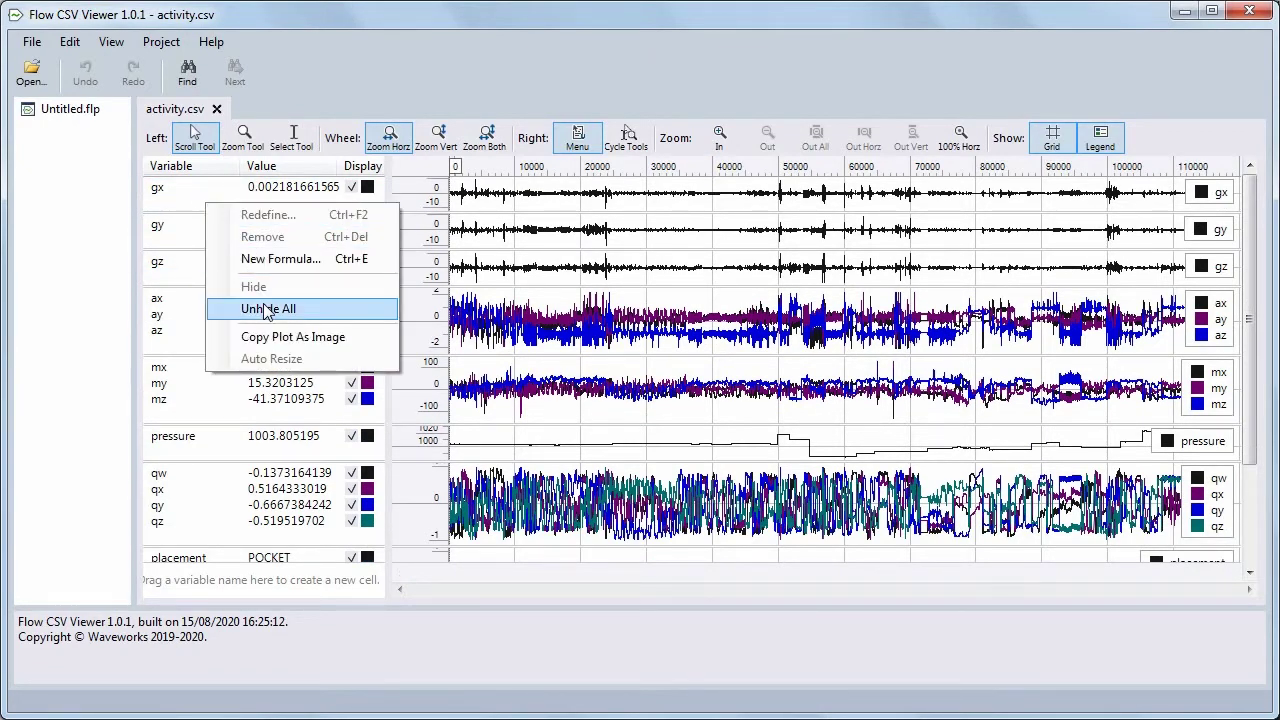
click(268, 310)
right_click(230, 204)
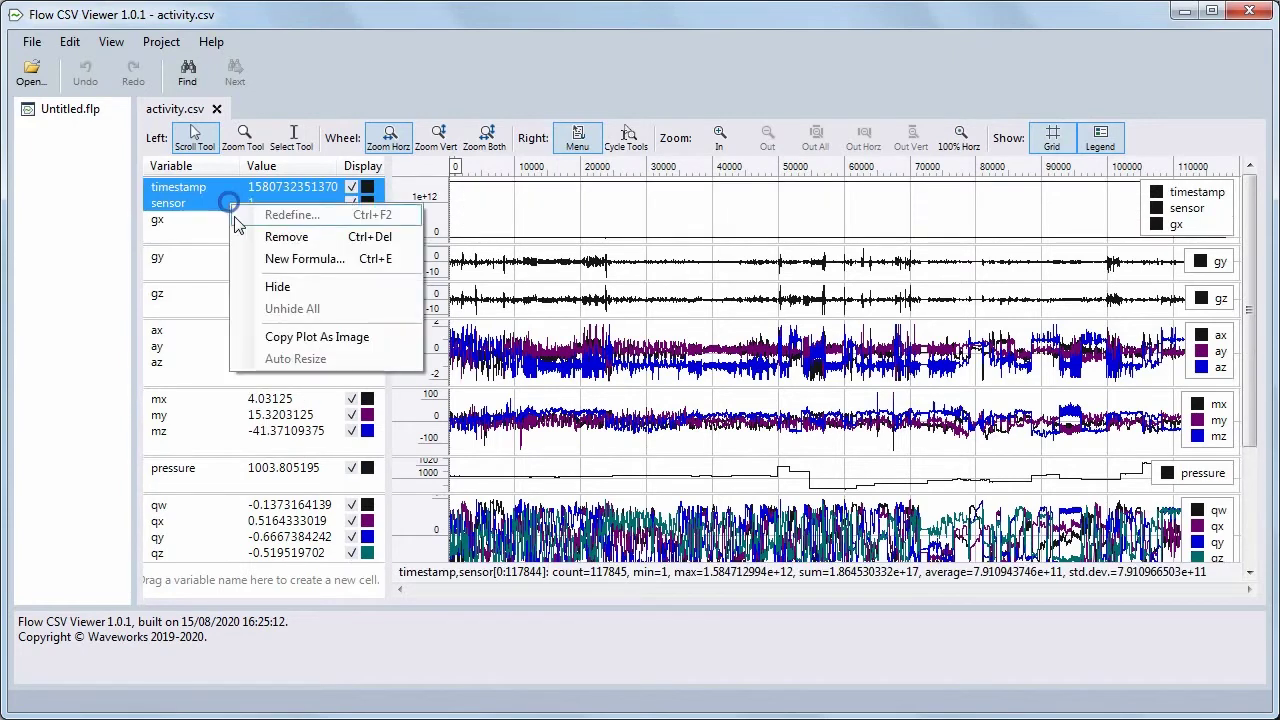
click(277, 286)
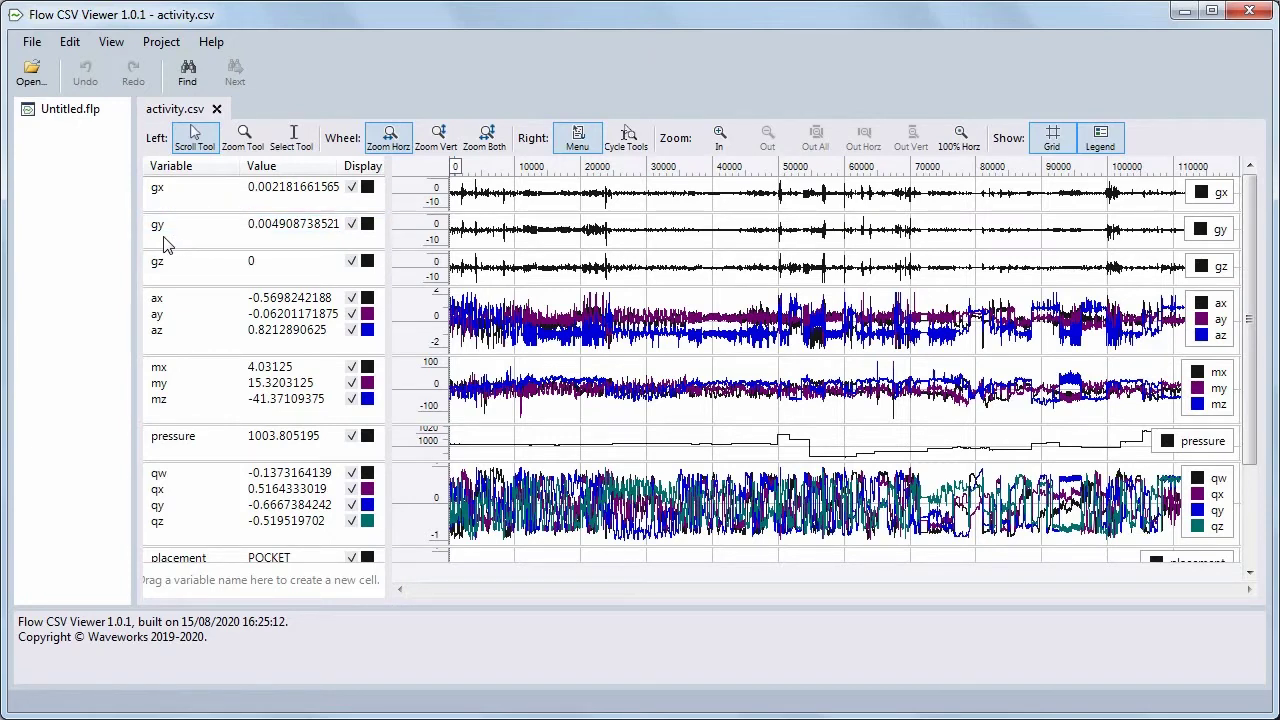
Move gy and gz into the gx cell so the three variables share one plot.
mouse_move(160, 222)
mouse_down()
mouse_move(158, 189)
mouse_move(157, 246)
mouse_move(163, 207)
mouse_up()
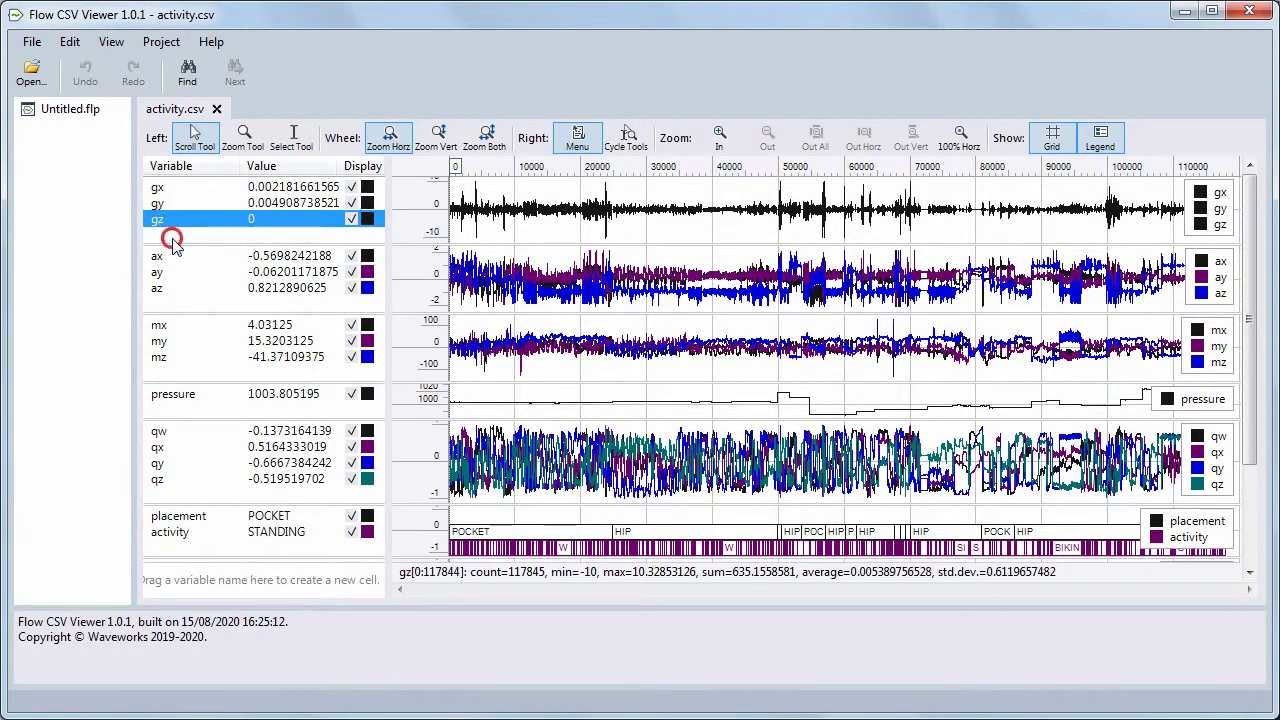
click(172, 242)
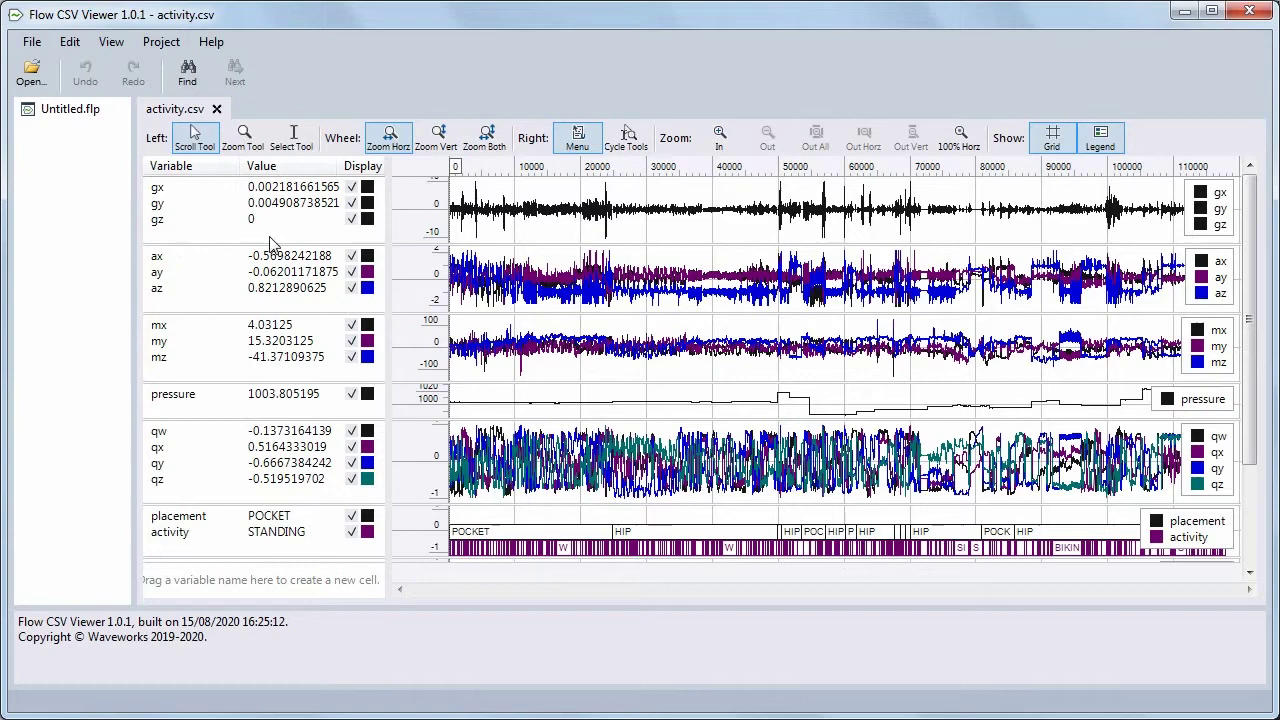
Set the trace colours to purple for gx, blue for gy and teal for gz.
click(367, 187)
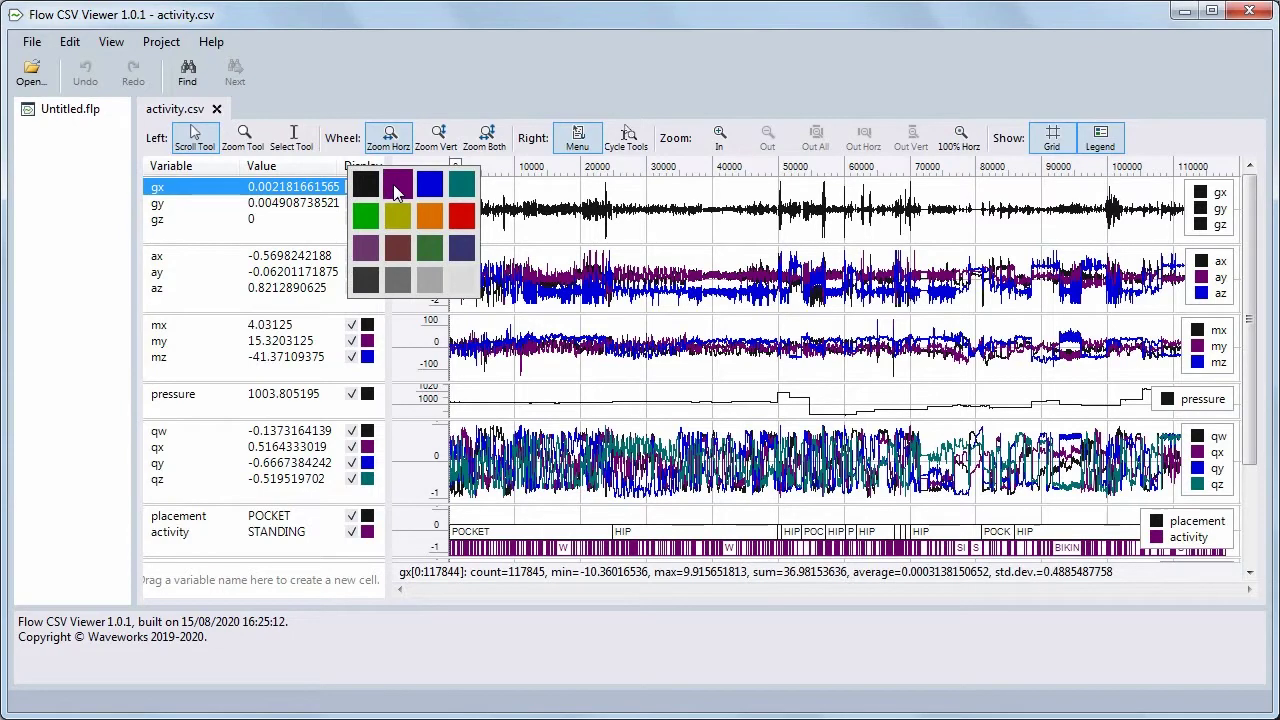
click(397, 192)
click(367, 203)
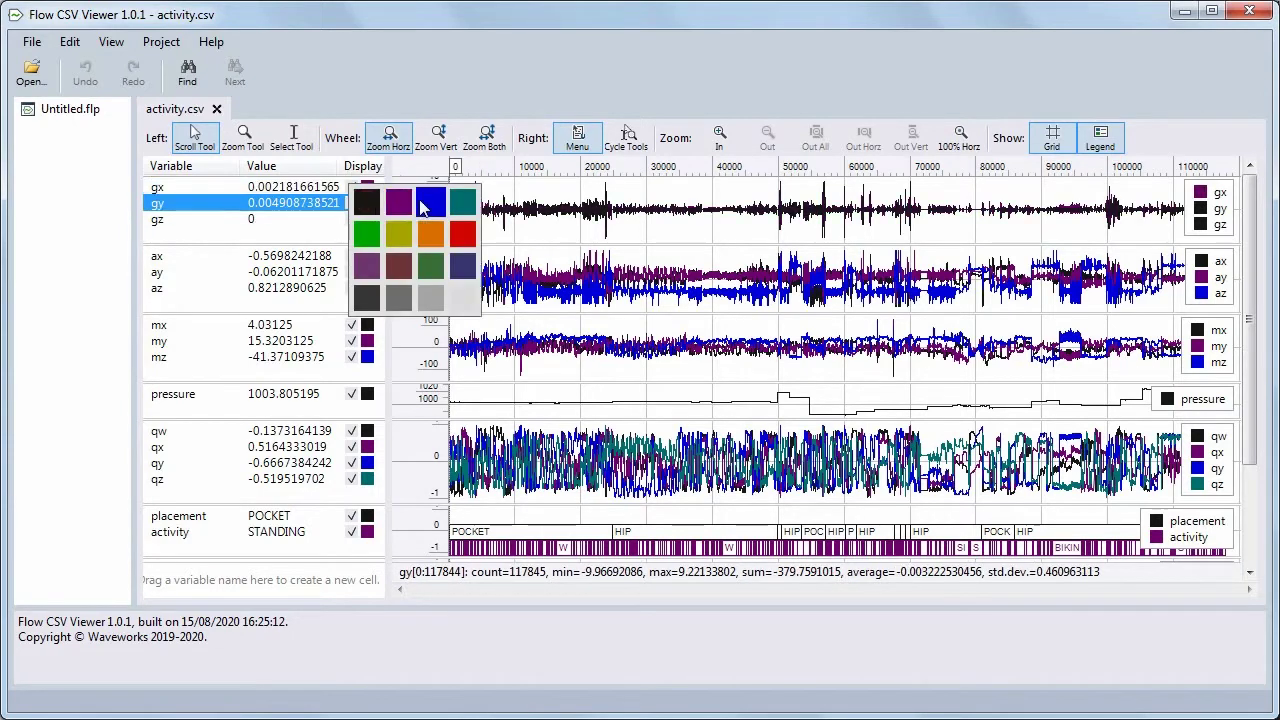
click(428, 203)
click(367, 219)
click(462, 216)
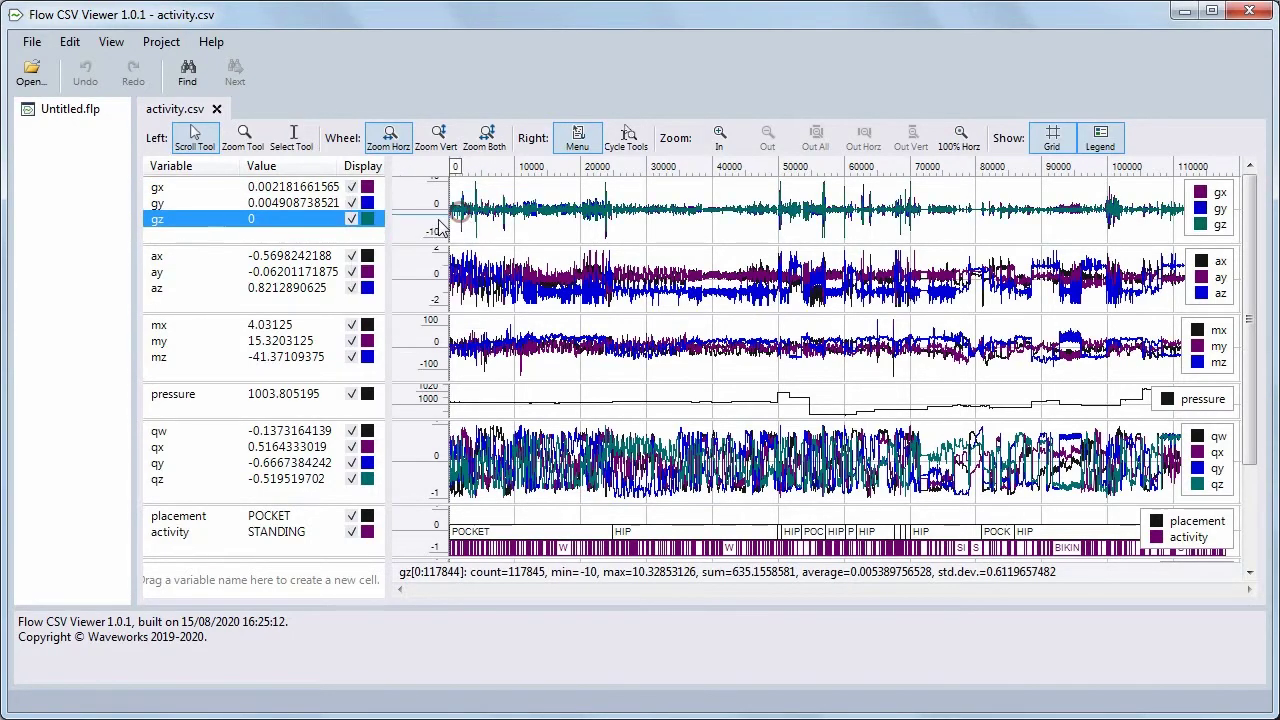
click(328, 238)
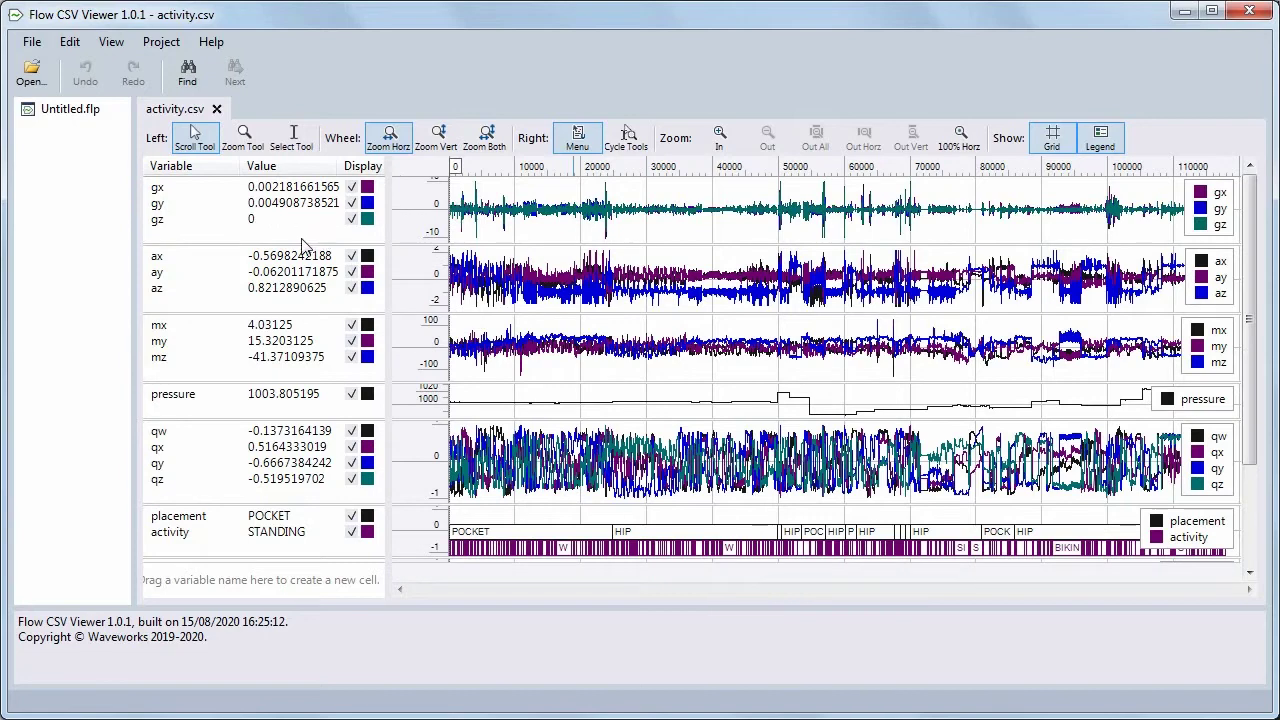
Turn the display of the gz trace off and back on.
click(352, 221)
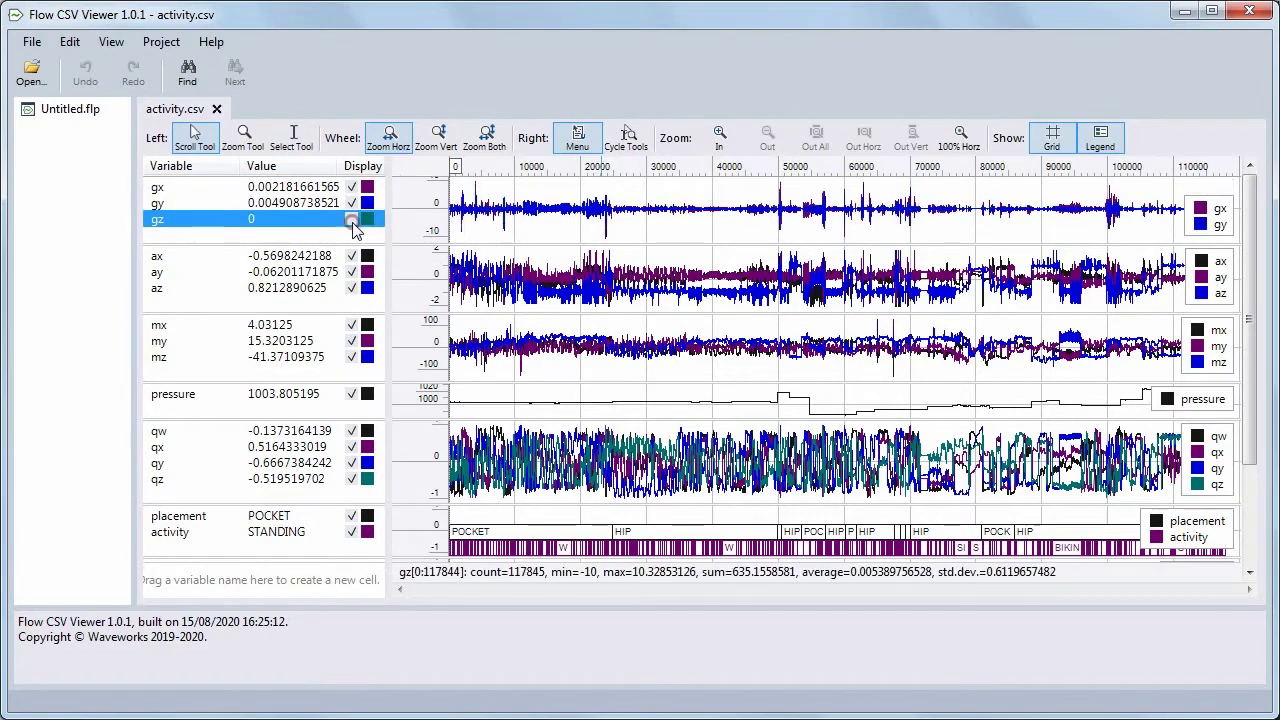
click(352, 221)
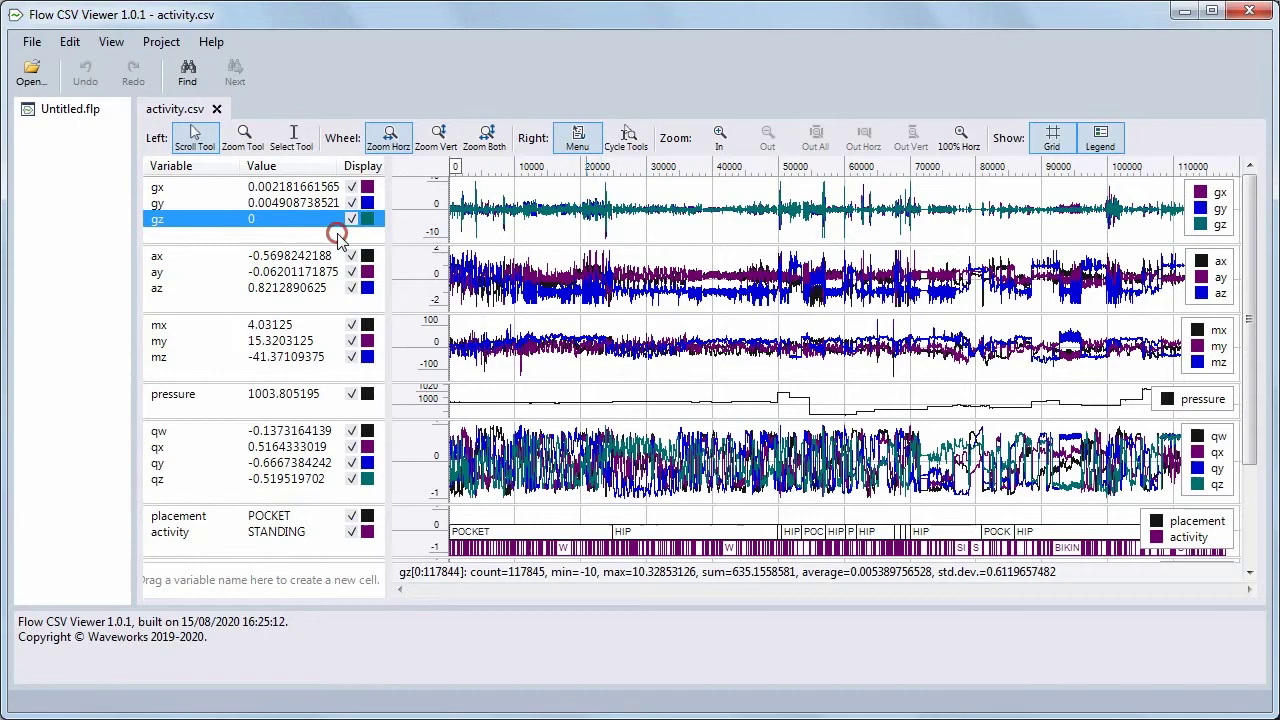
click(310, 245)
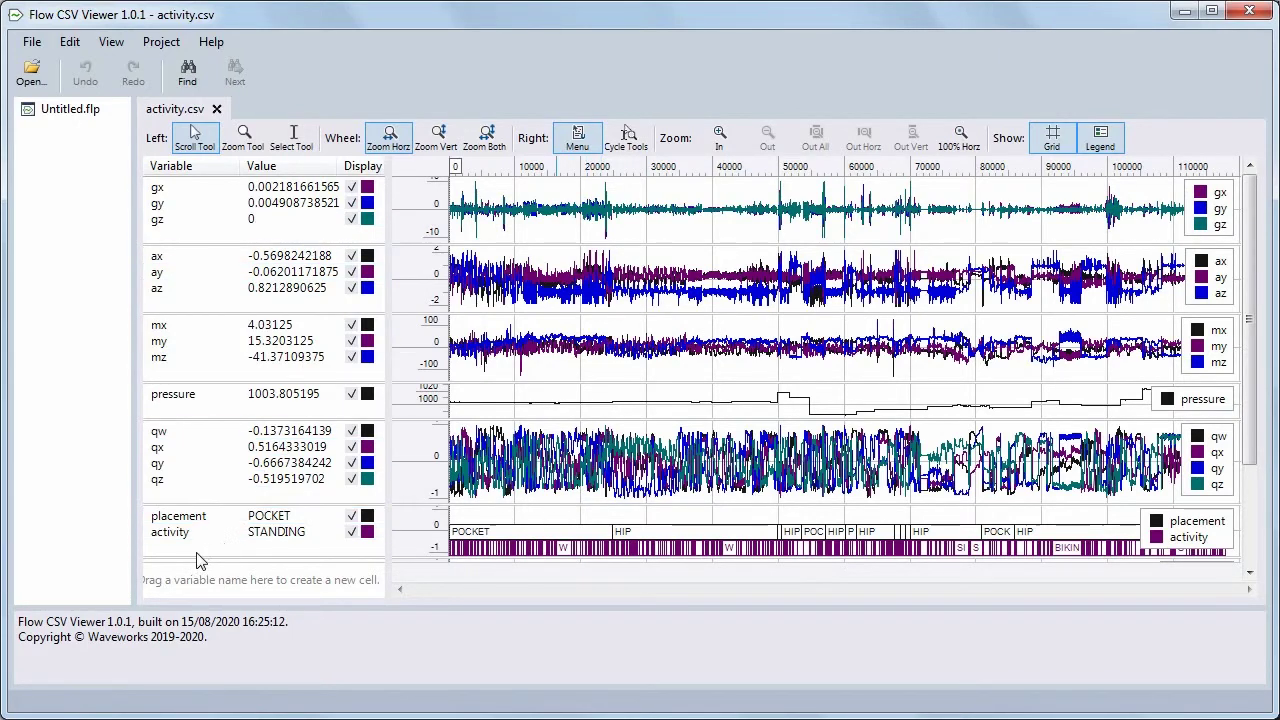
Move the activity variable out of the placement cell into a new cell of its own below the note cell.
drag(180, 537, 195, 585)
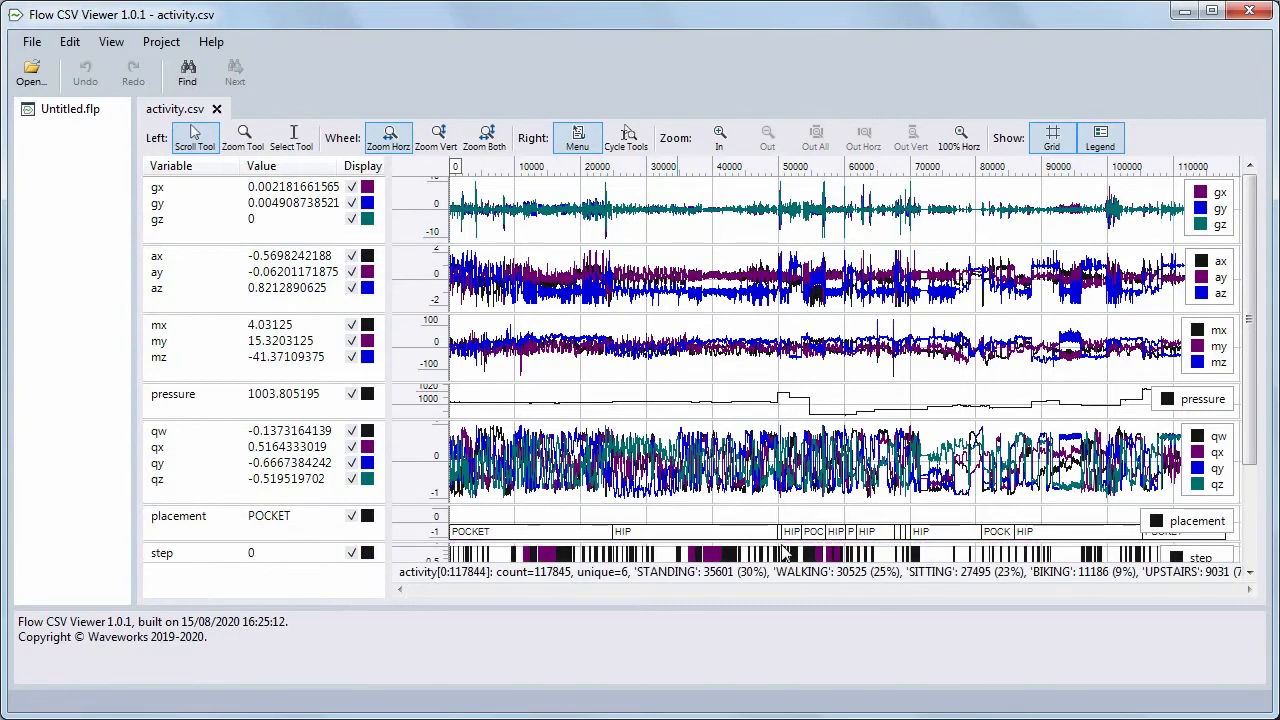
drag(1249, 366, 1257, 472)
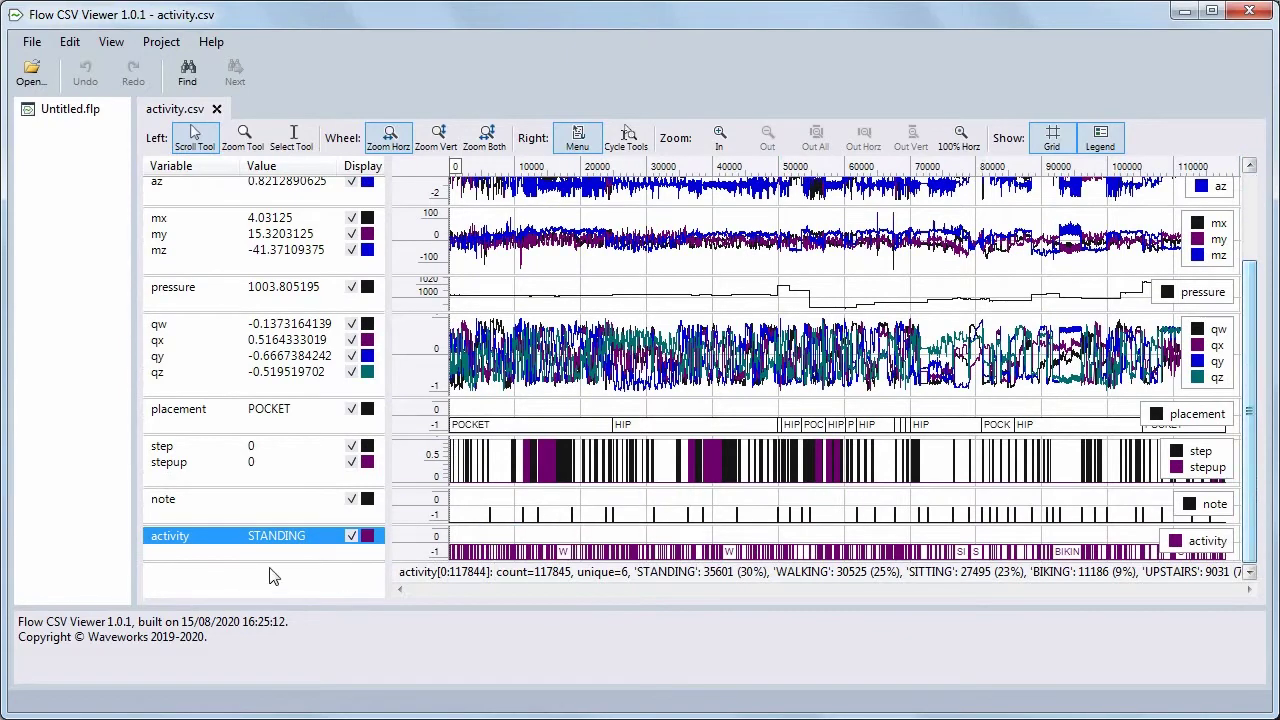
click(241, 553)
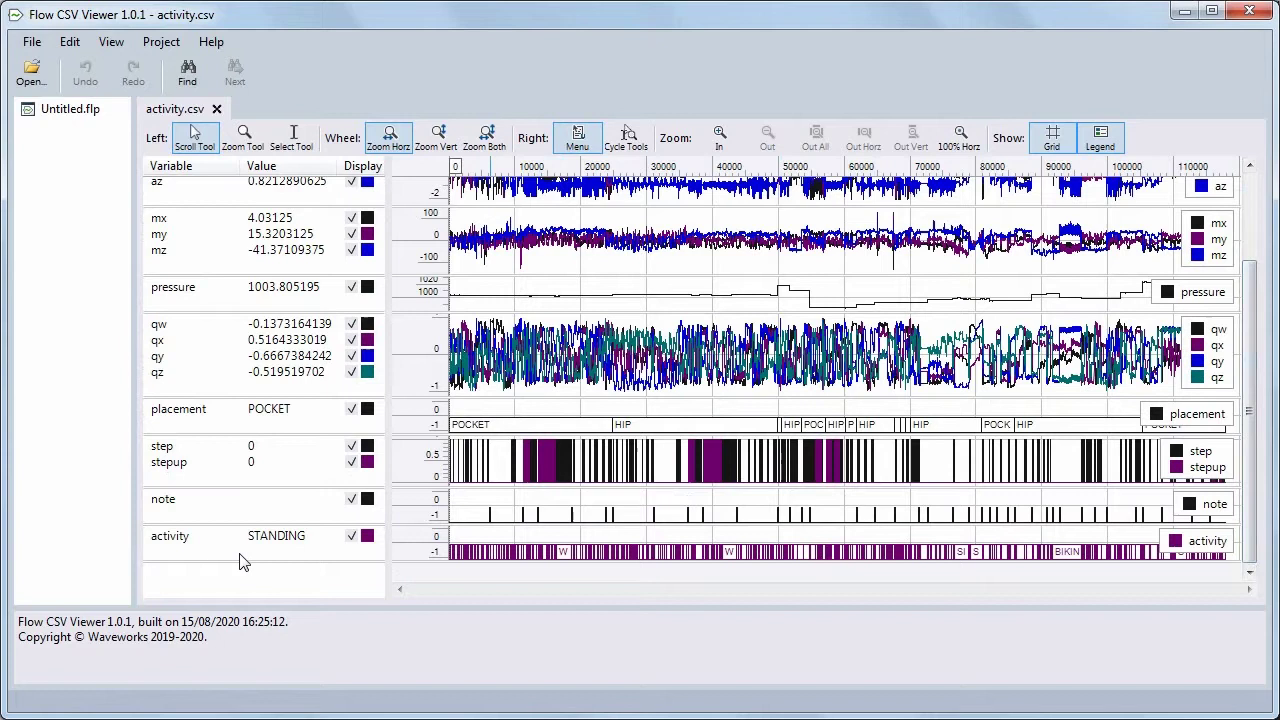
Reorder the cells by moving activity above the mx, my, mz cell and pressure directly above activity.
click(240, 556)
click(240, 562)
drag(240, 562, 241, 232)
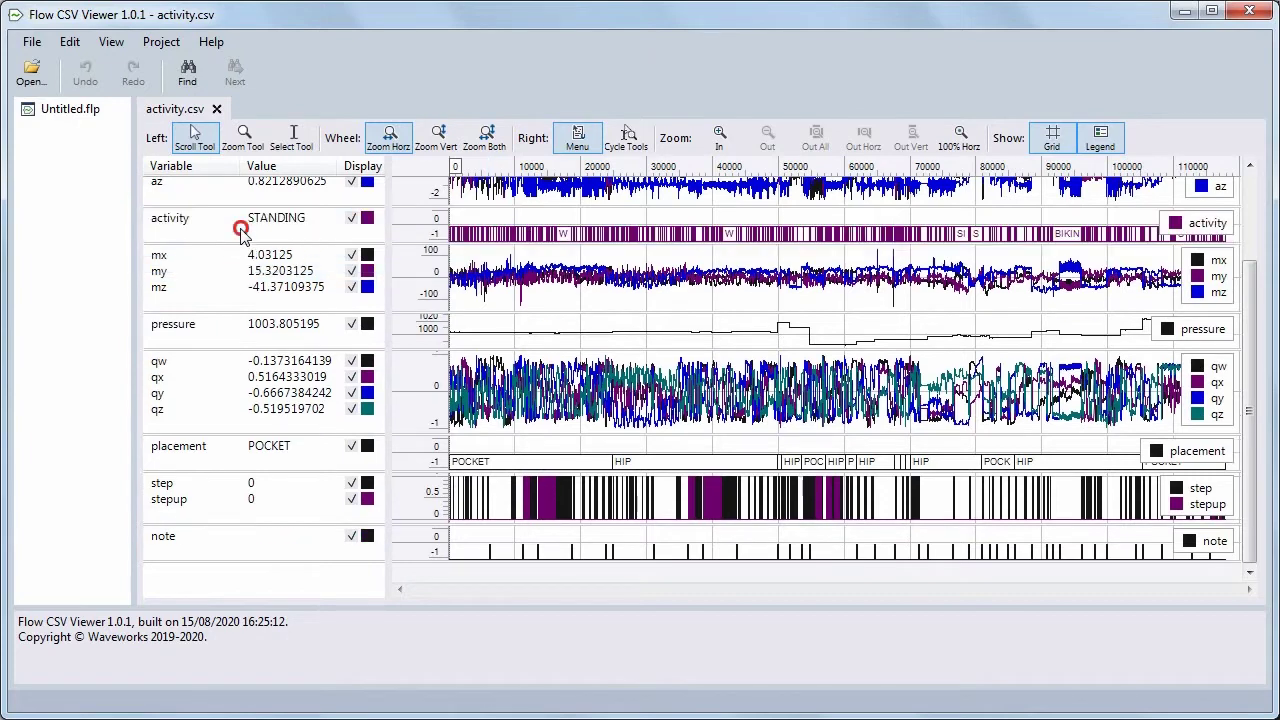
click(213, 338)
drag(213, 338, 236, 211)
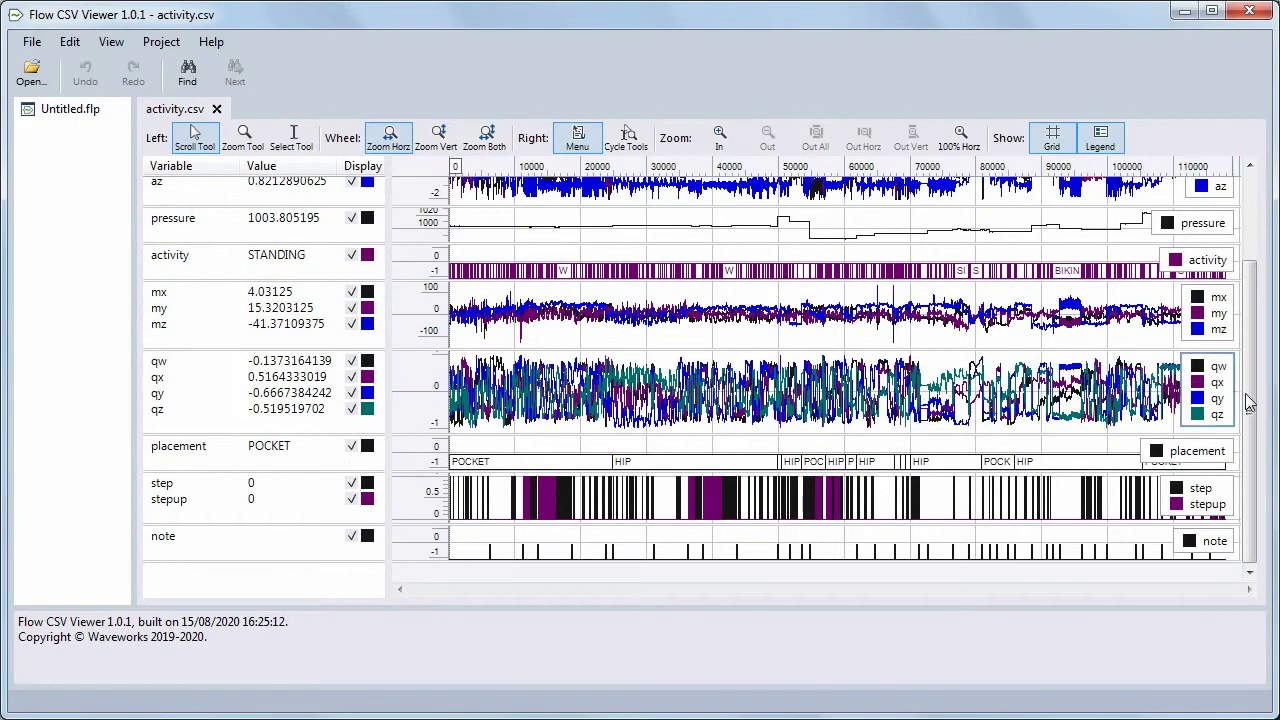
Increase the heights of the gx/gy/gz, ax/ay/az and pressure cells.
drag(1258, 373, 1258, 290)
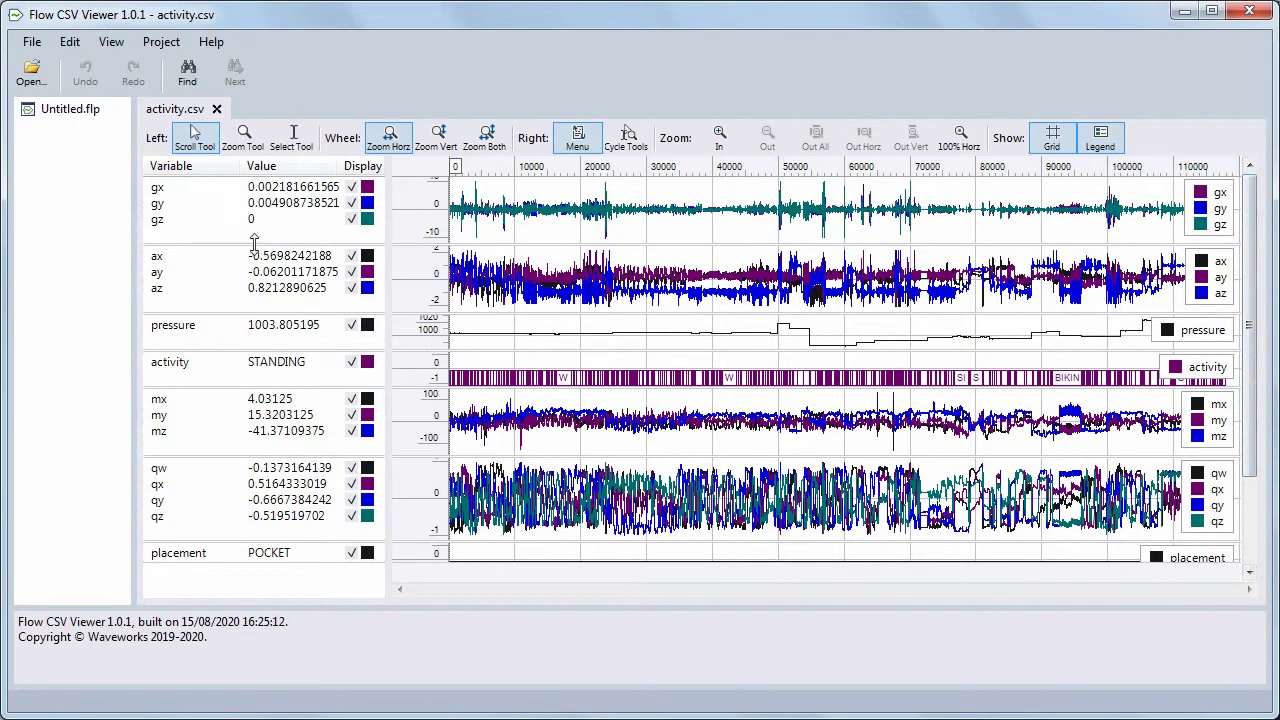
drag(251, 243, 250, 318)
drag(248, 385, 246, 448)
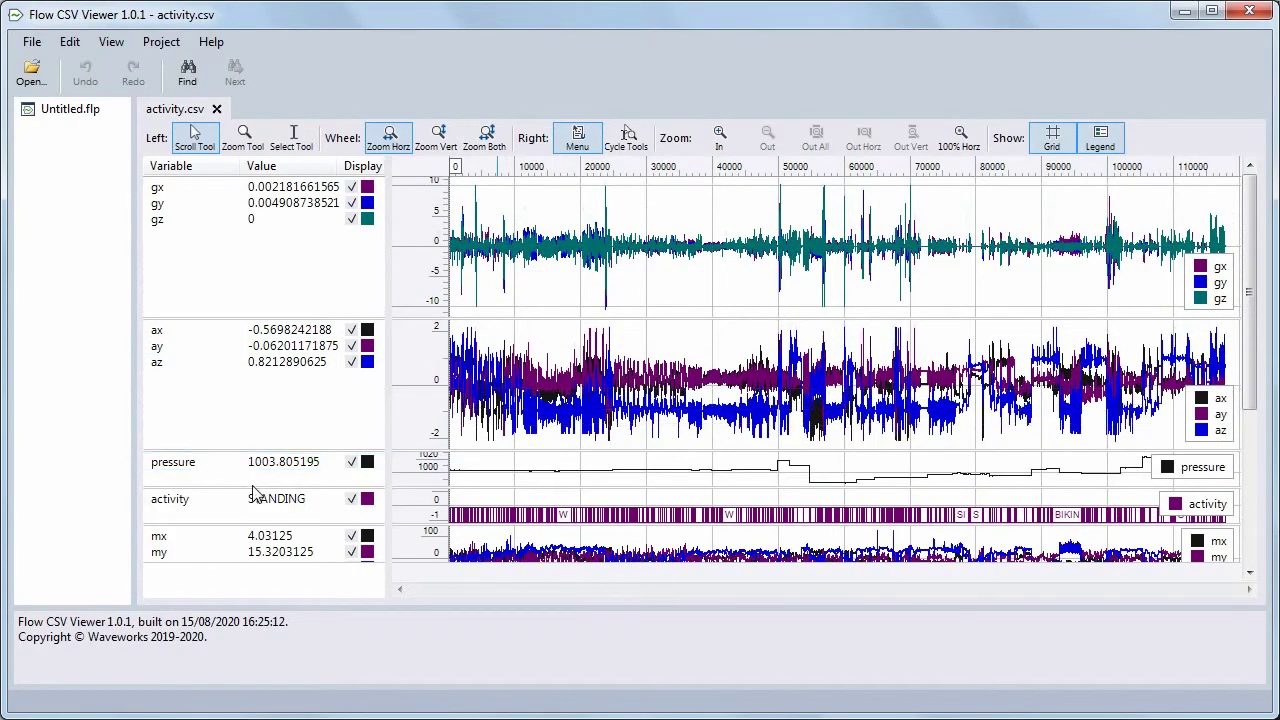
drag(254, 494, 252, 528)
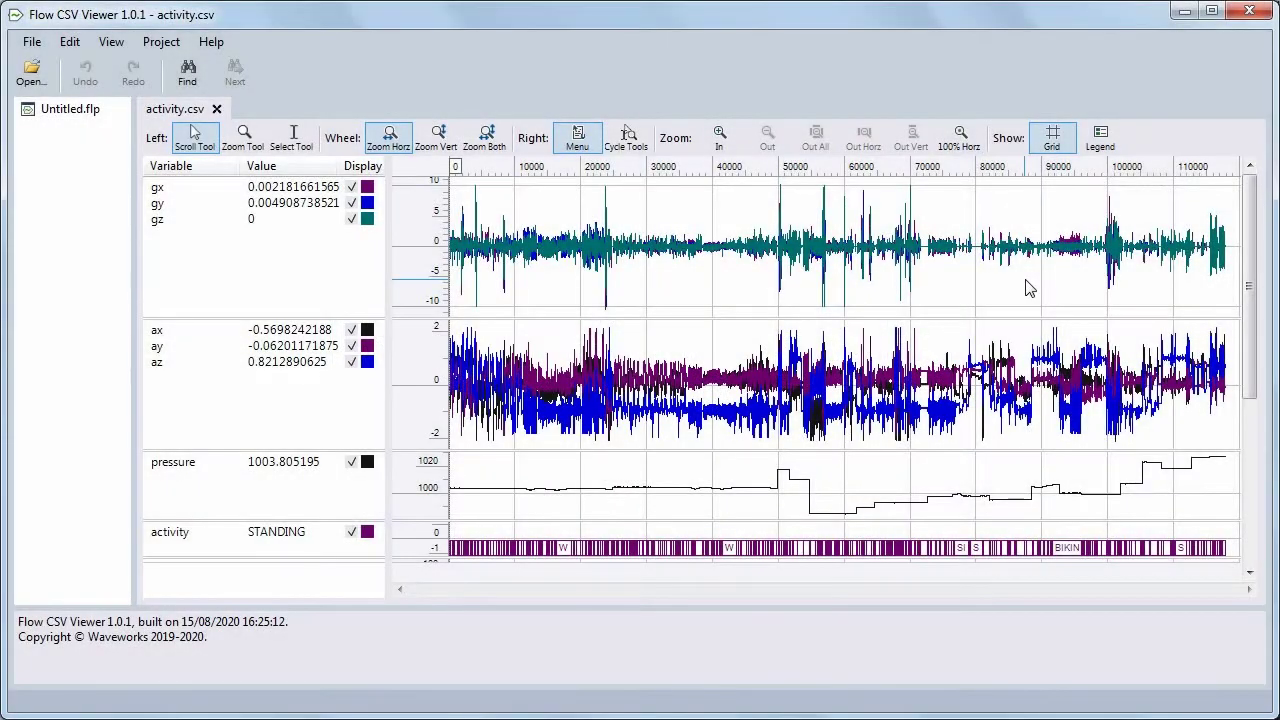
Place the cursor at several samples in the gx/gy/gz plot, ending at about 18067, to read the variable values there.
click(658, 208)
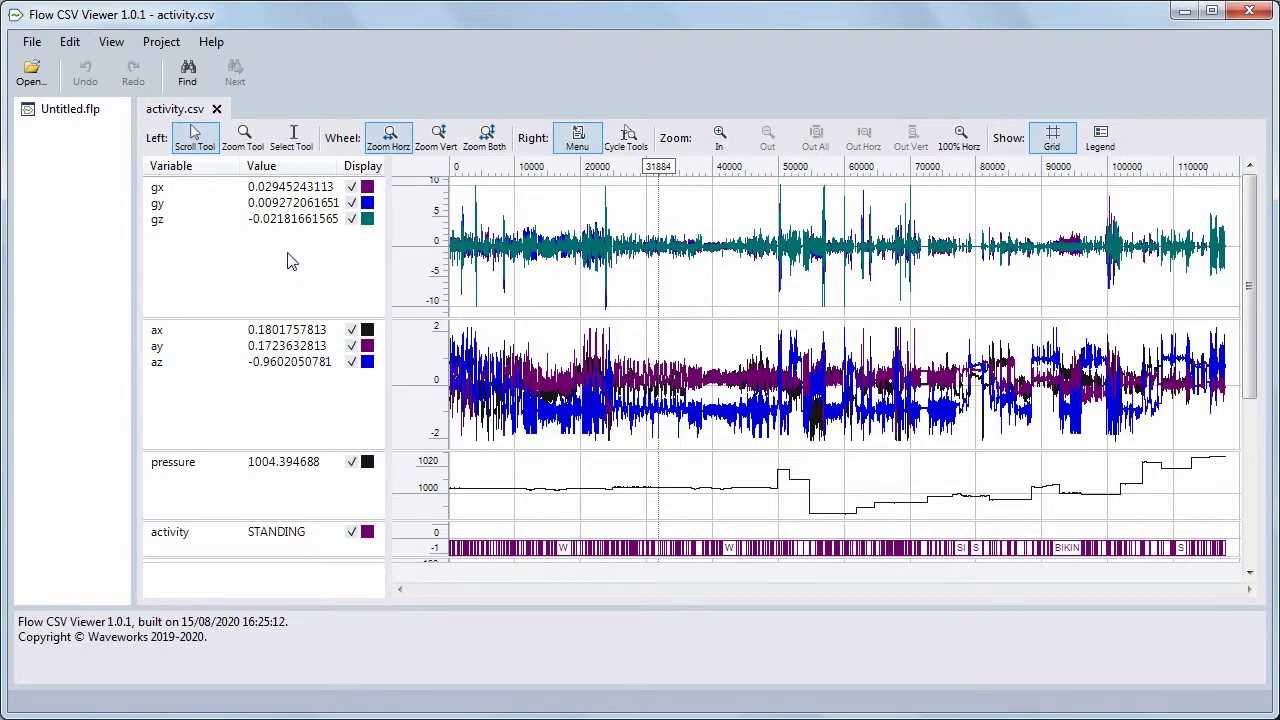
click(289, 226)
click(709, 200)
click(738, 220)
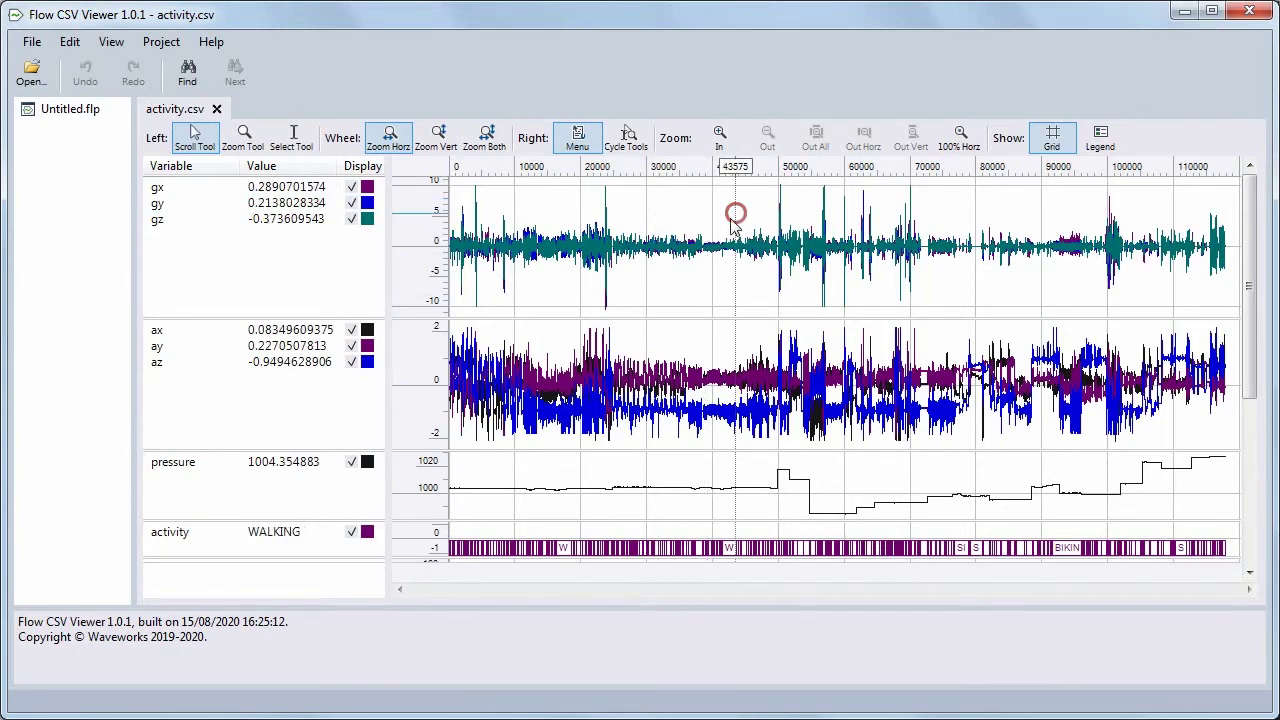
click(539, 215)
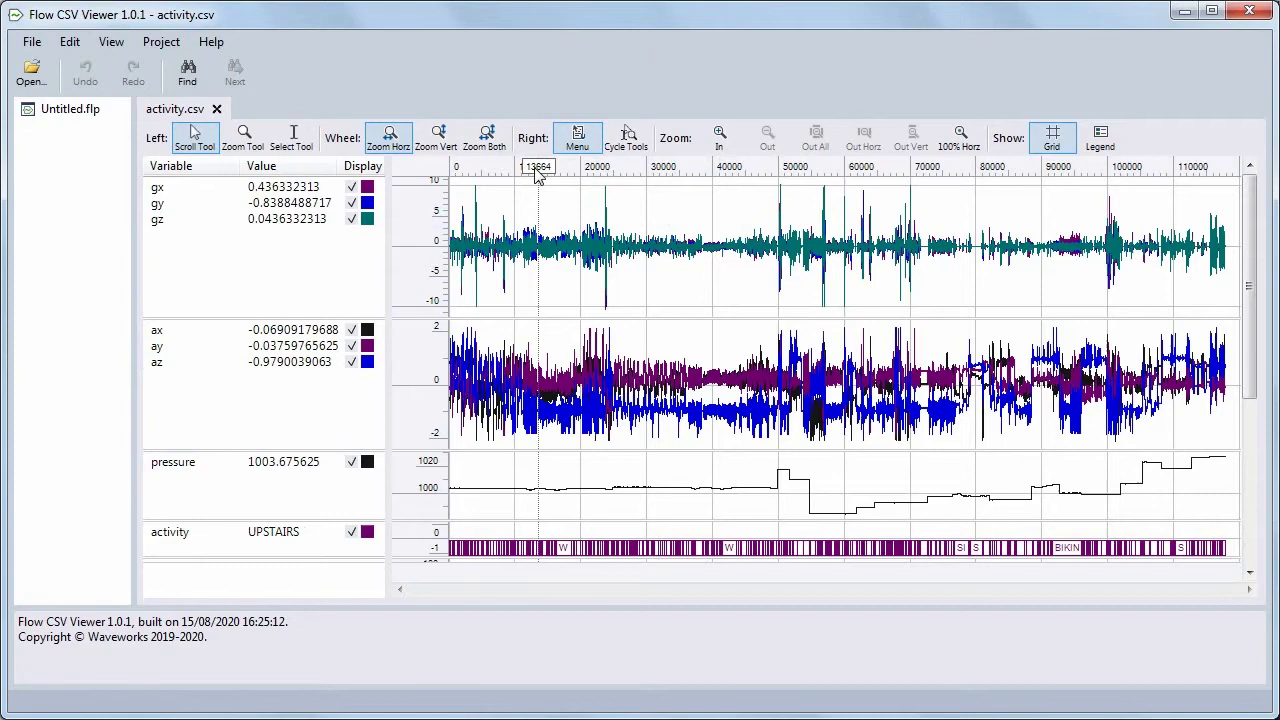
drag(537, 166, 571, 172)
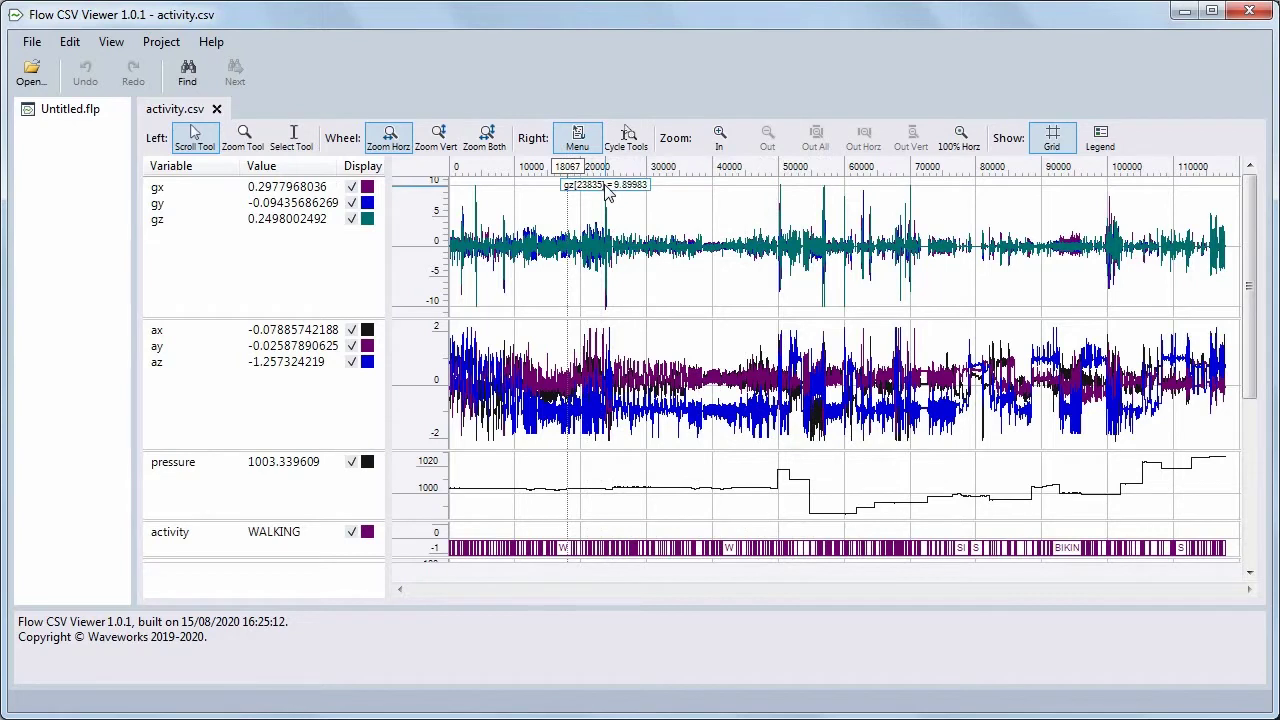
Place the cursor on the gz peak at sample 23835 and advance it one sample at a time to 23847.
click(607, 193)
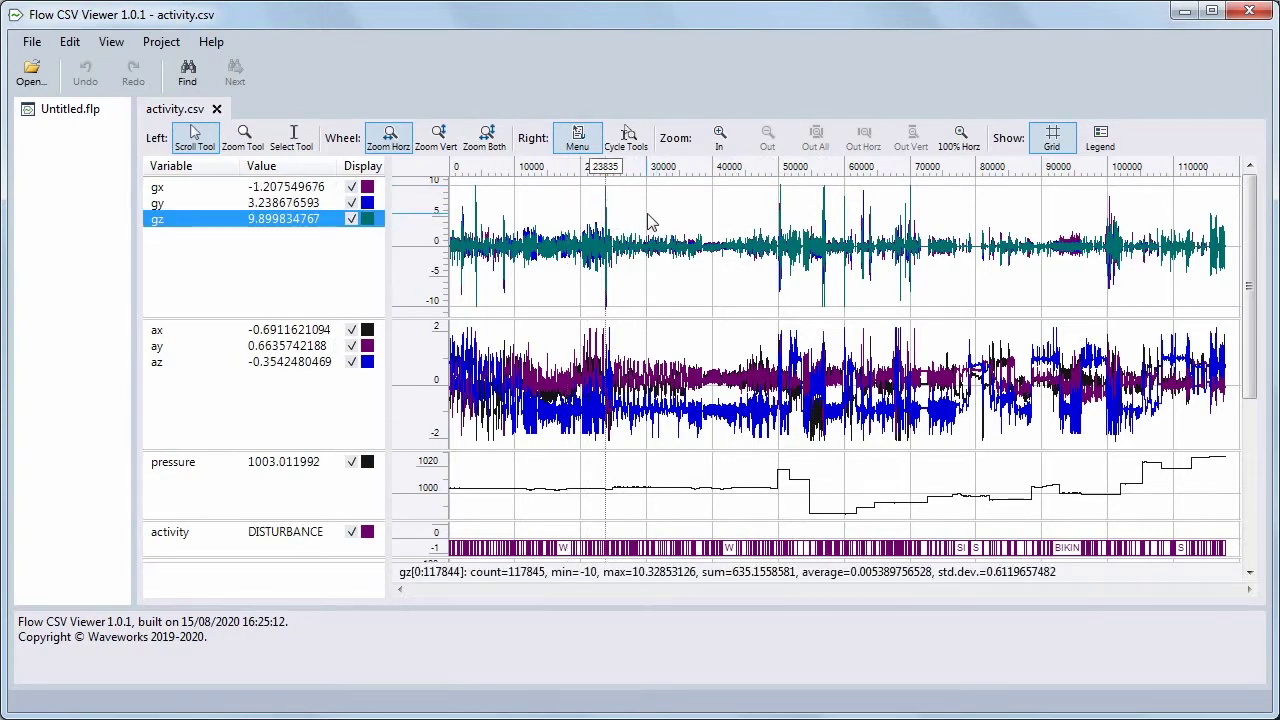
key(Right)
key(Right)
key(Right)
key(Right)
key(Right)
key(Right)
key(Right)
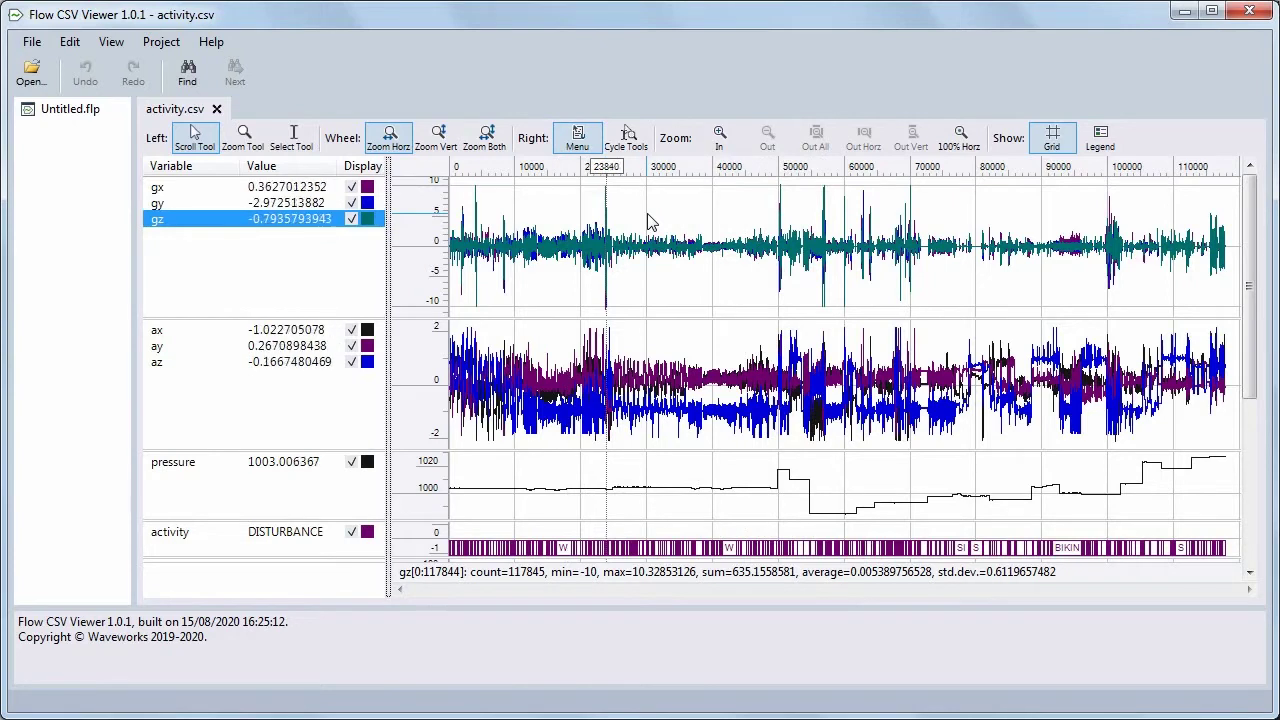
key(Right)
key(Right)
key(Right)
key(Right)
key(Right)
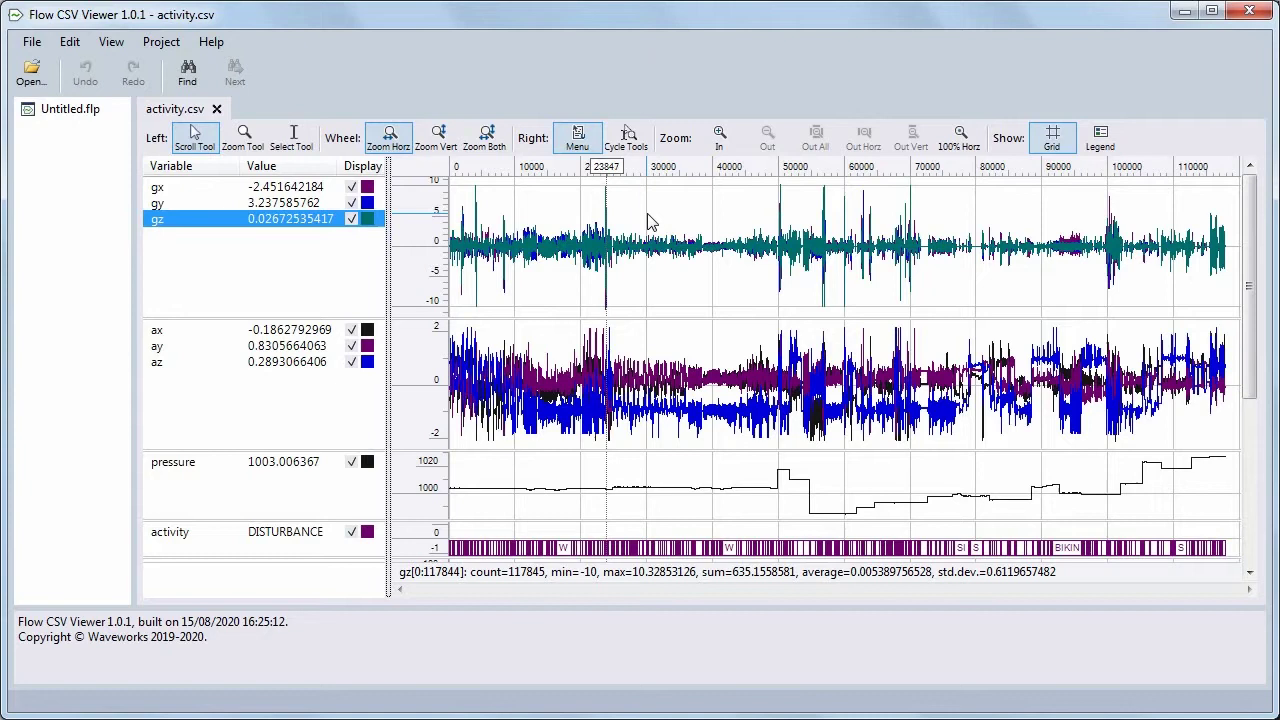
Advance the cursor in larger jumps through sample 26000 to sample 34000, and clear the variable selection.
key(Right)
key(Right)
key(Right)
key(Right)
key(Right)
key(Right)
key(Right)
key(Right)
key(Right)
key(Right)
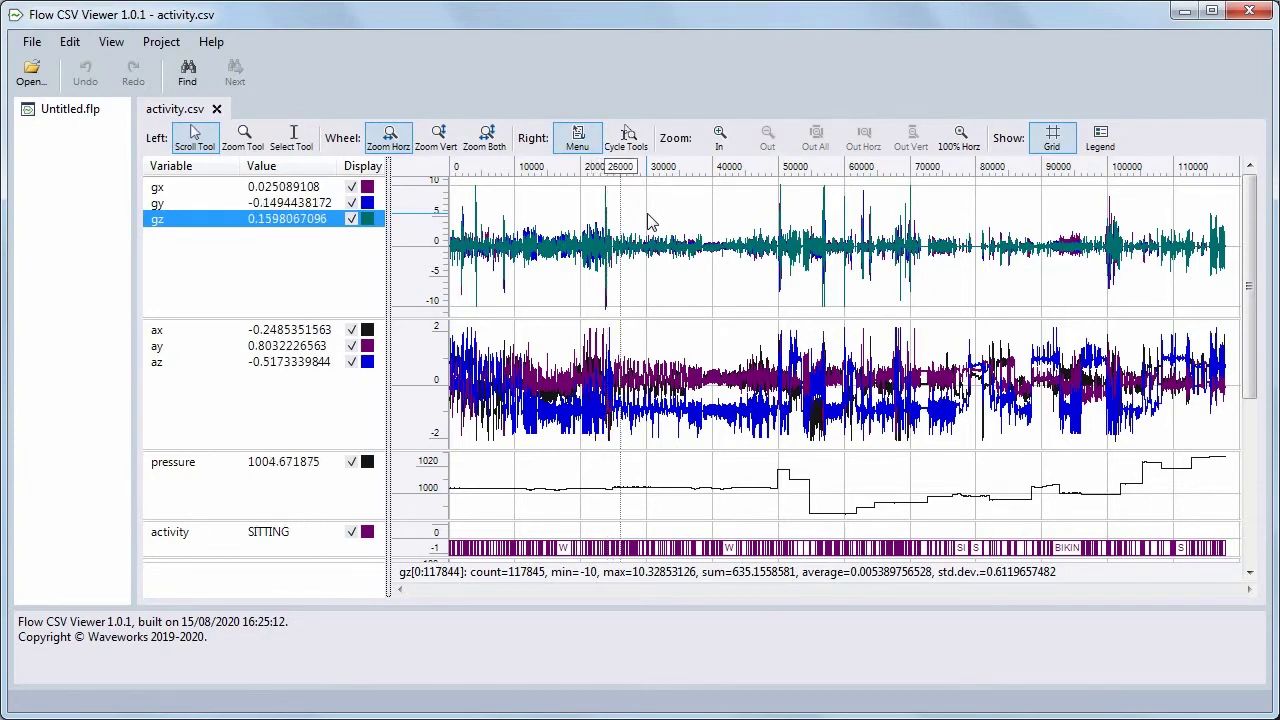
key(Right)
key(Right)
key(Right)
key(Right)
key(Right)
key(Right)
key(Right)
key(Right)
key(Right)
key(Right)
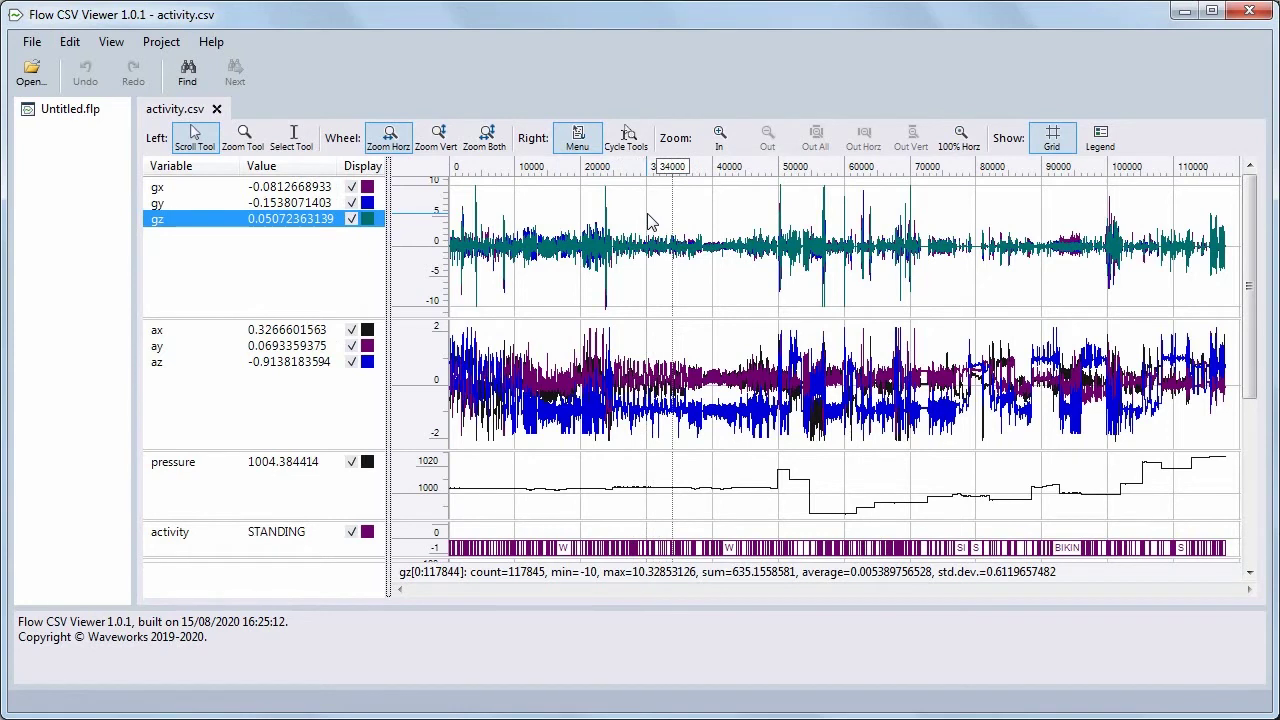
click(306, 282)
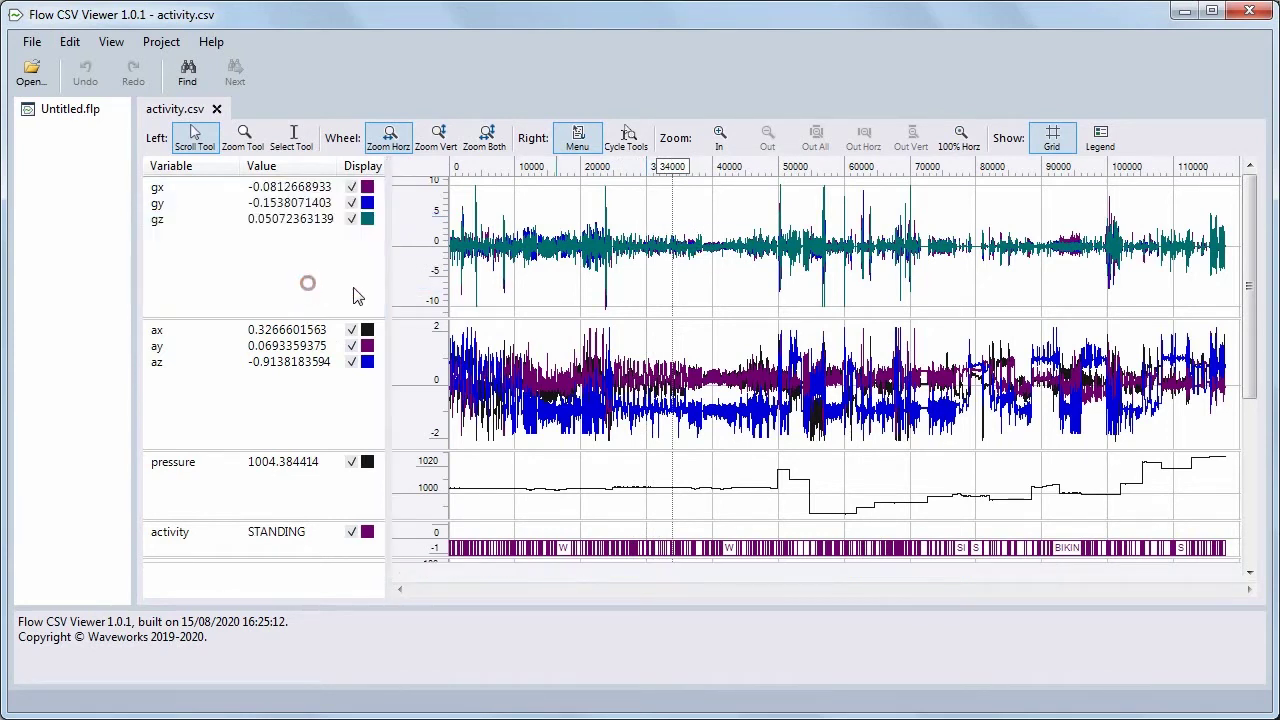
Zoom all plots in horizontally around sample 40335, and zoom the gx/gy/gz plot vertically to a range of about -1 to 1.
scroll(715, 256, up, 2)
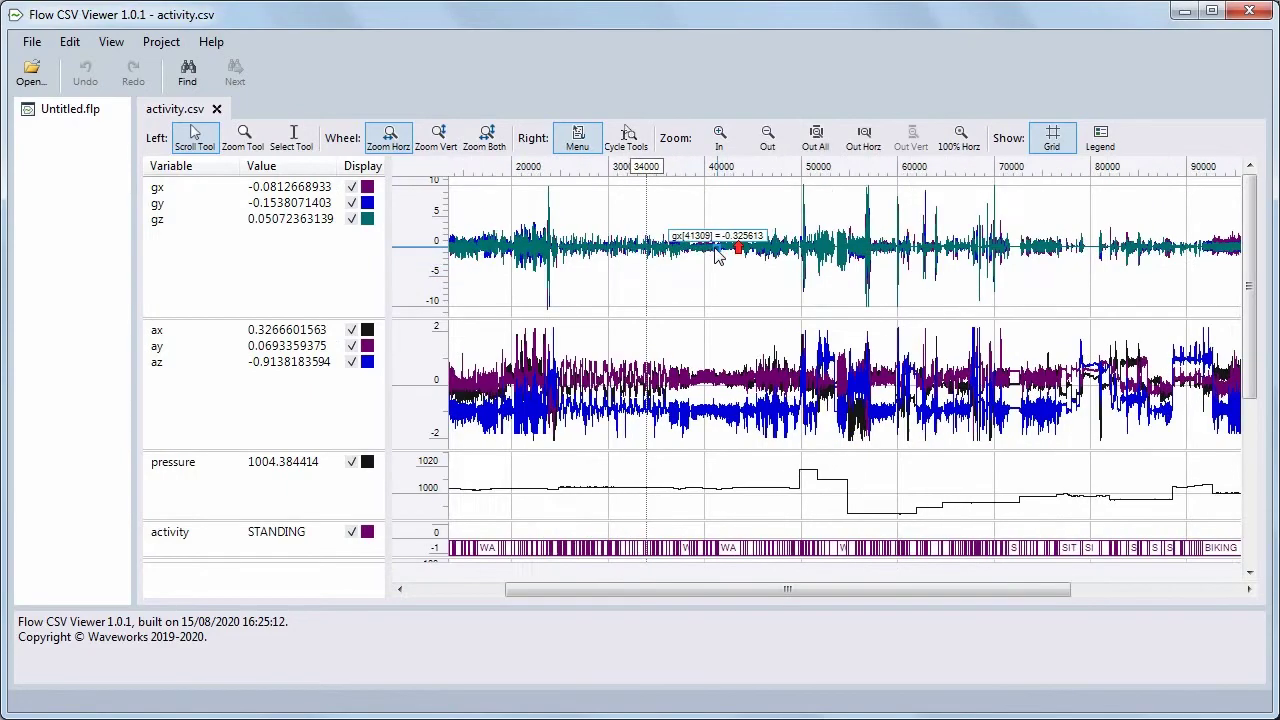
scroll(710, 252, up, 5)
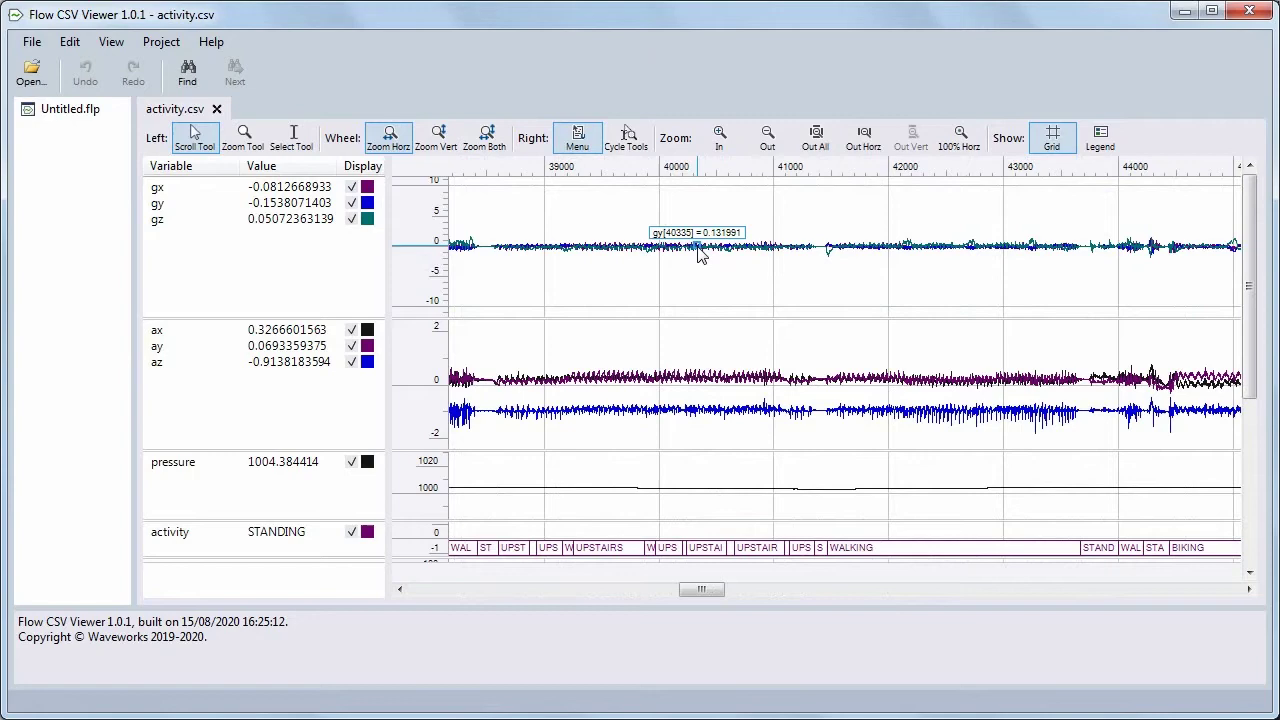
scroll(700, 255, up, 6)
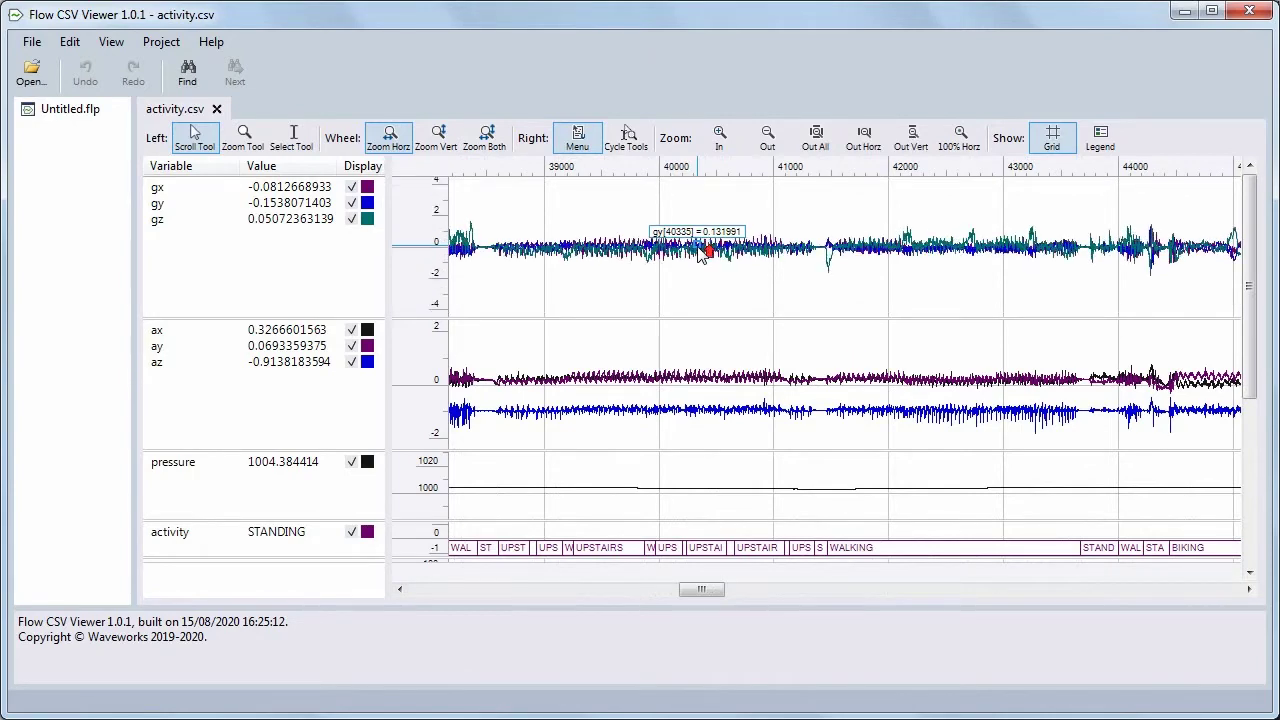
scroll(706, 245, up, 1)
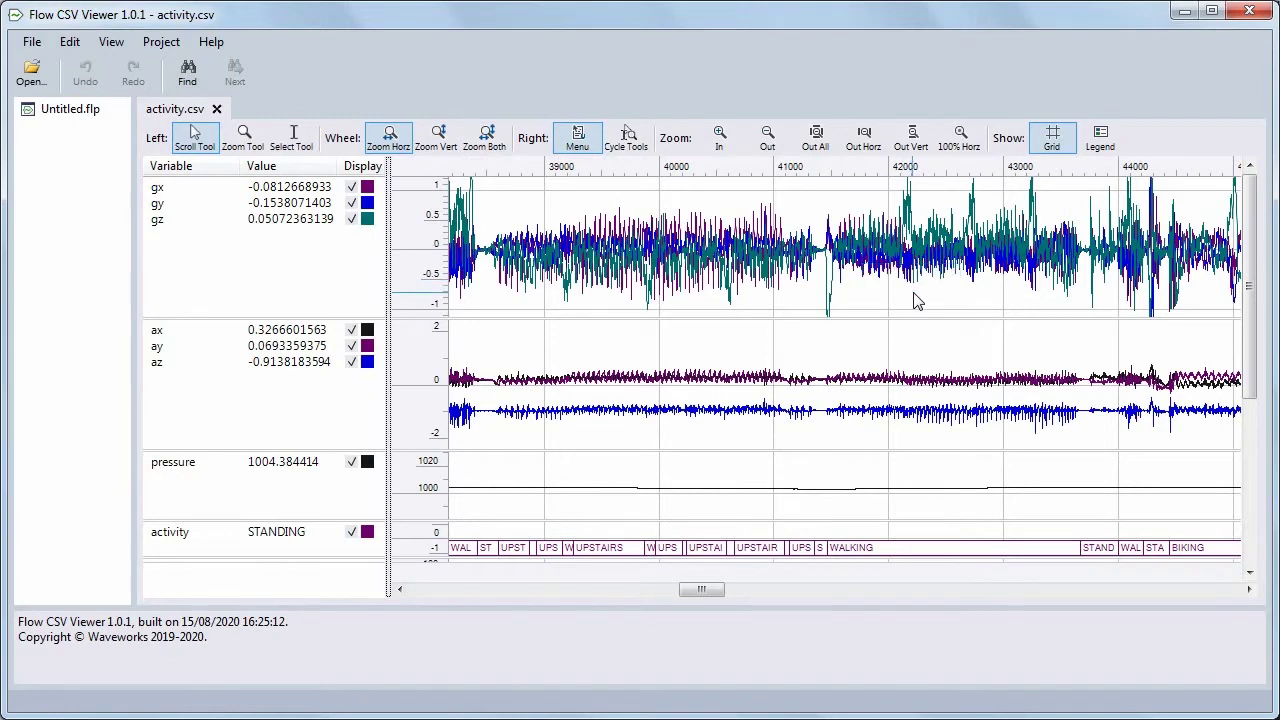
Scroll the magnified plots forward to about samples 44000 to 51000, and return all plots to the full view.
drag(913, 300, 600, 299)
drag(882, 227, 506, 193)
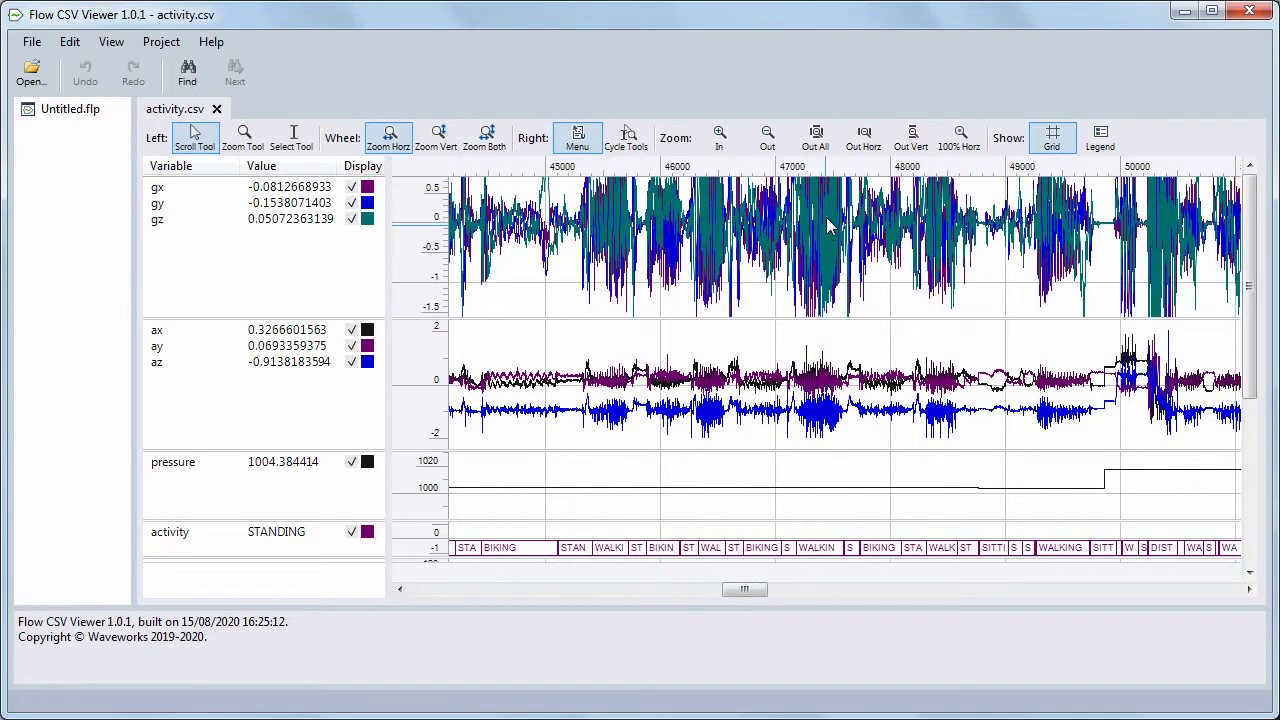
click(816, 140)
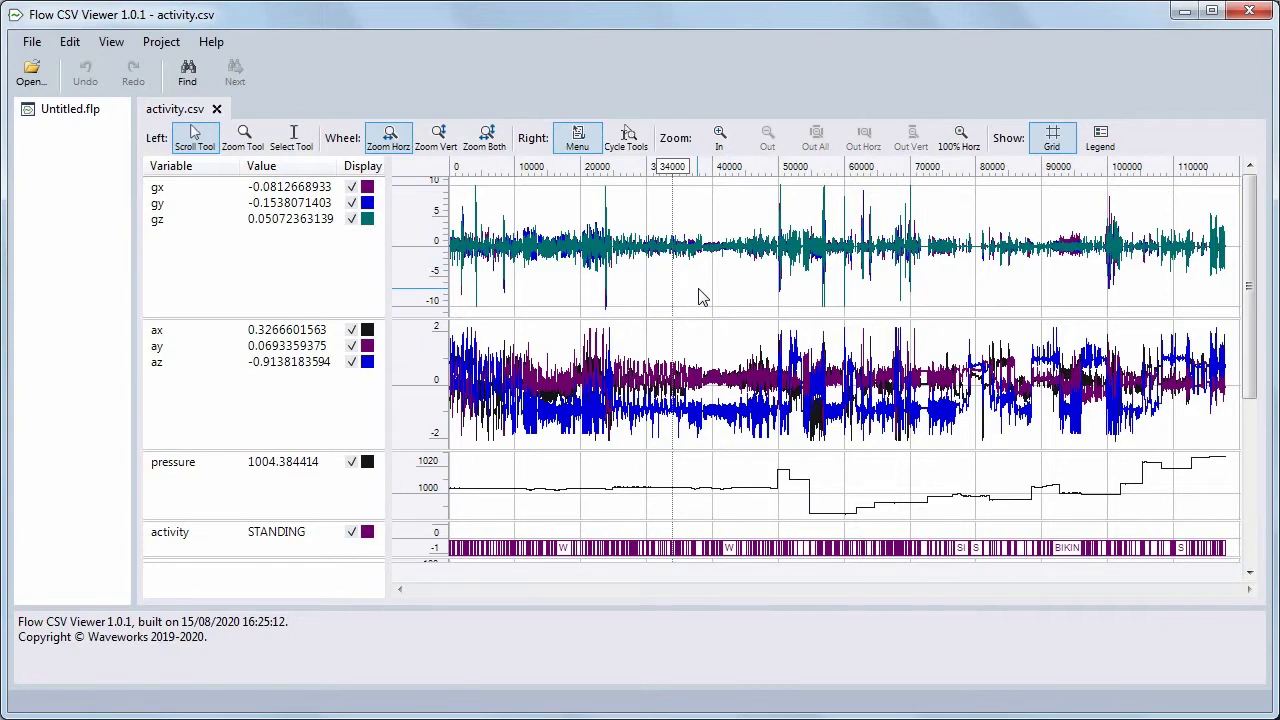
Use the Zoom Tool on the gx/gy/gz plot to magnify samples 72000 to 80000, tighten the vertical range, and narrow to about samples 72600 to 77000.
click(243, 138)
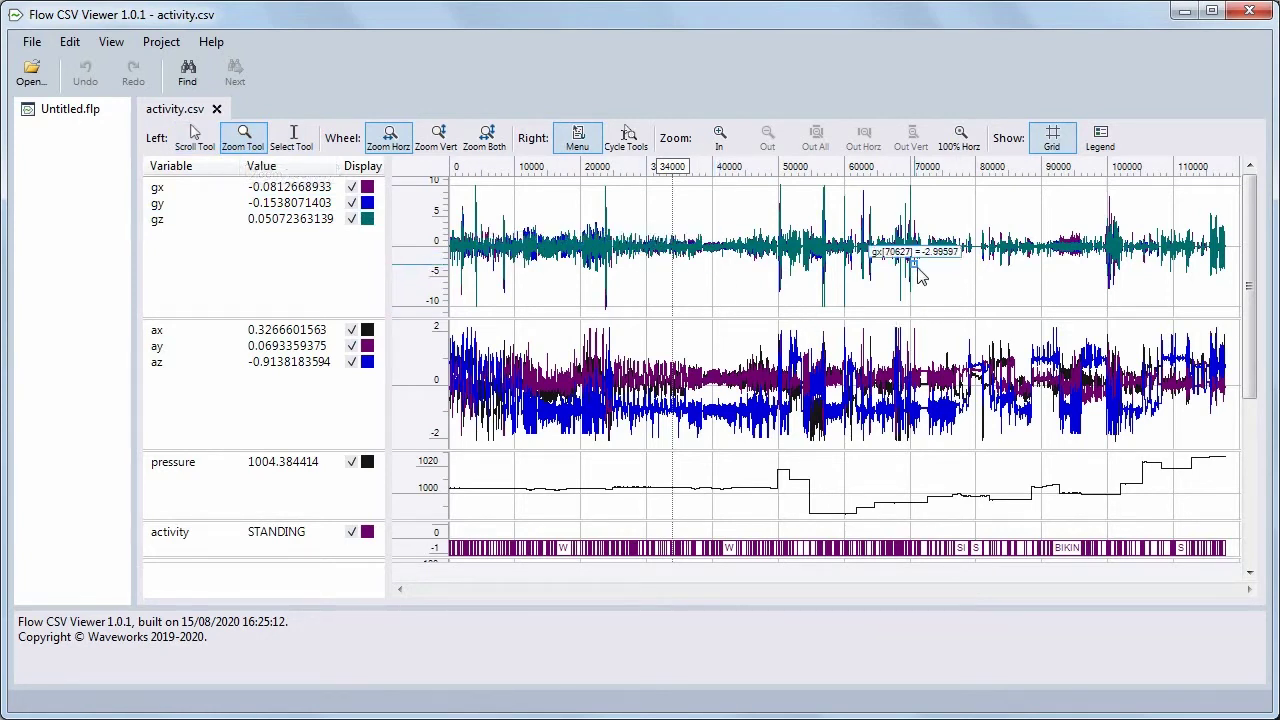
mouse_move(920, 229)
drag(922, 226, 983, 281)
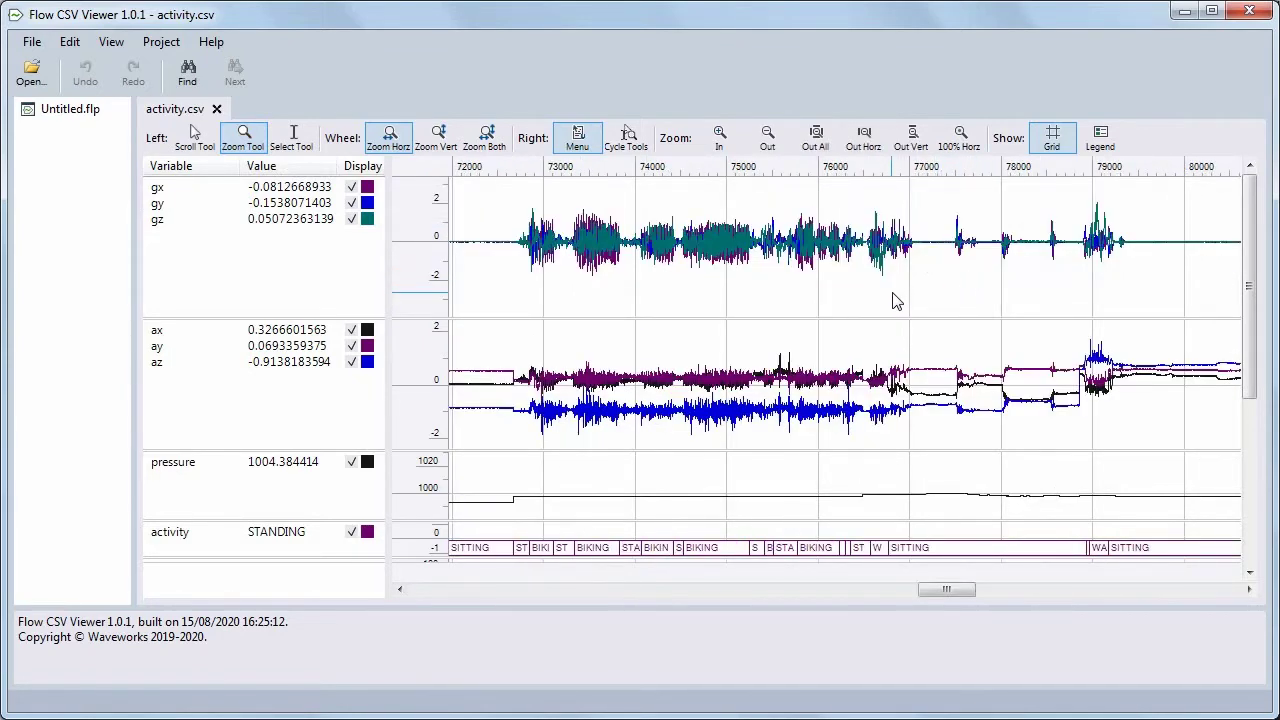
drag(700, 203, 698, 287)
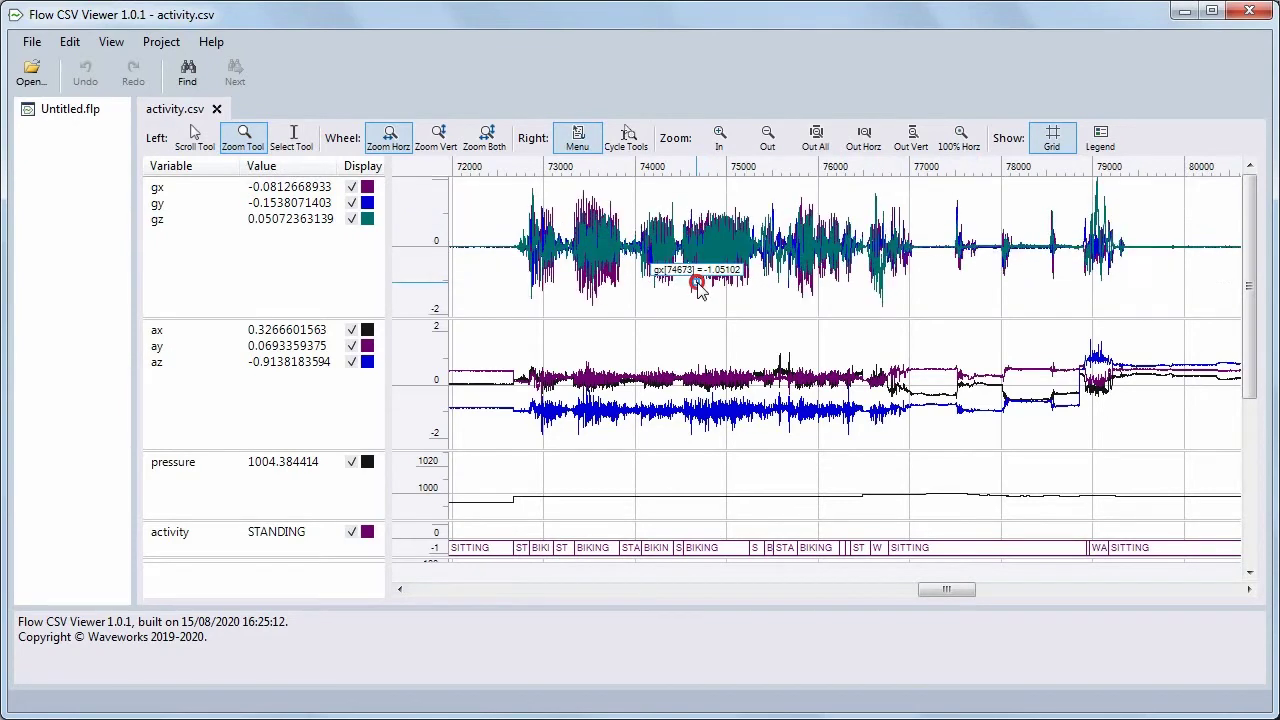
click(505, 237)
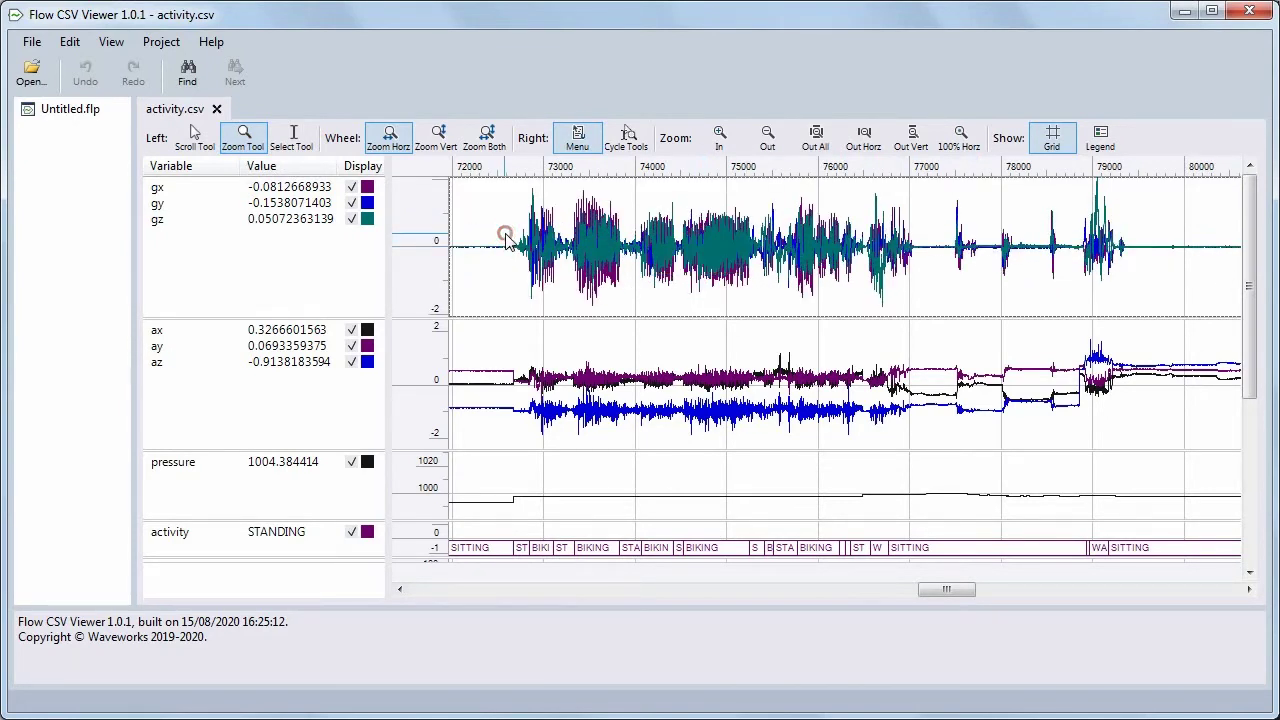
drag(505, 237, 922, 252)
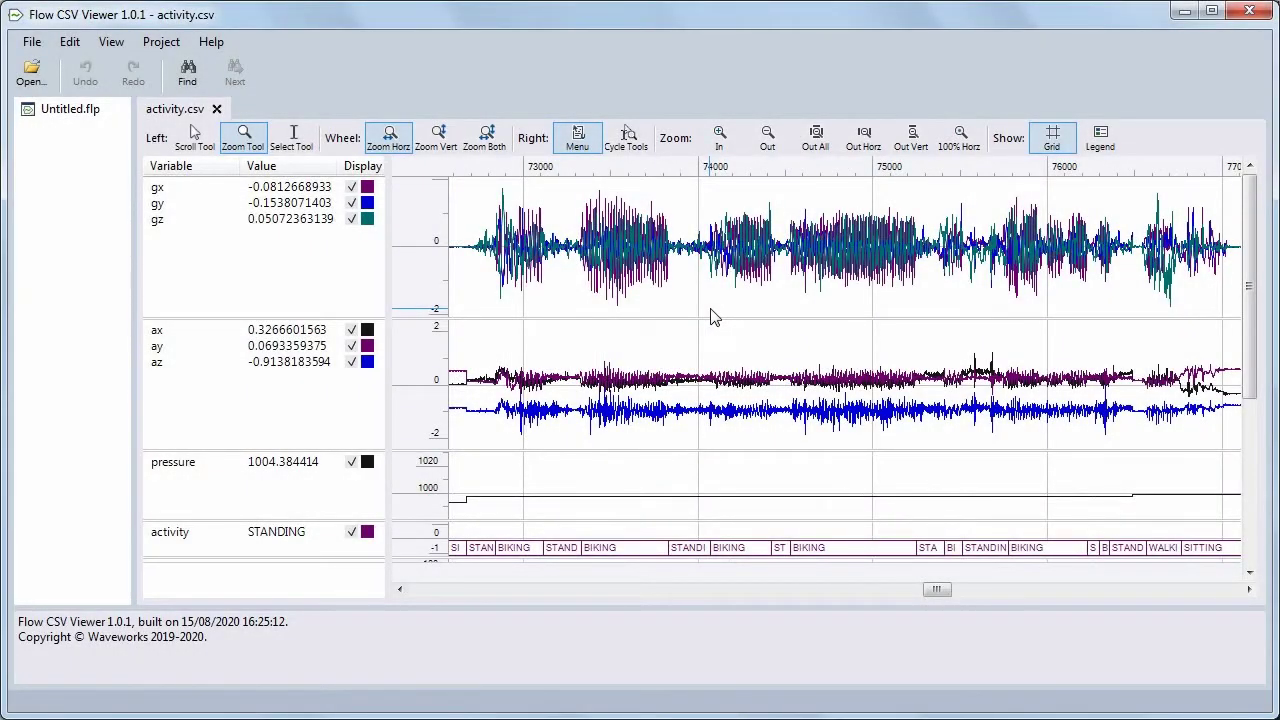
Show the statistics of ax over the whole recording, and return all plots to the full view.
click(202, 334)
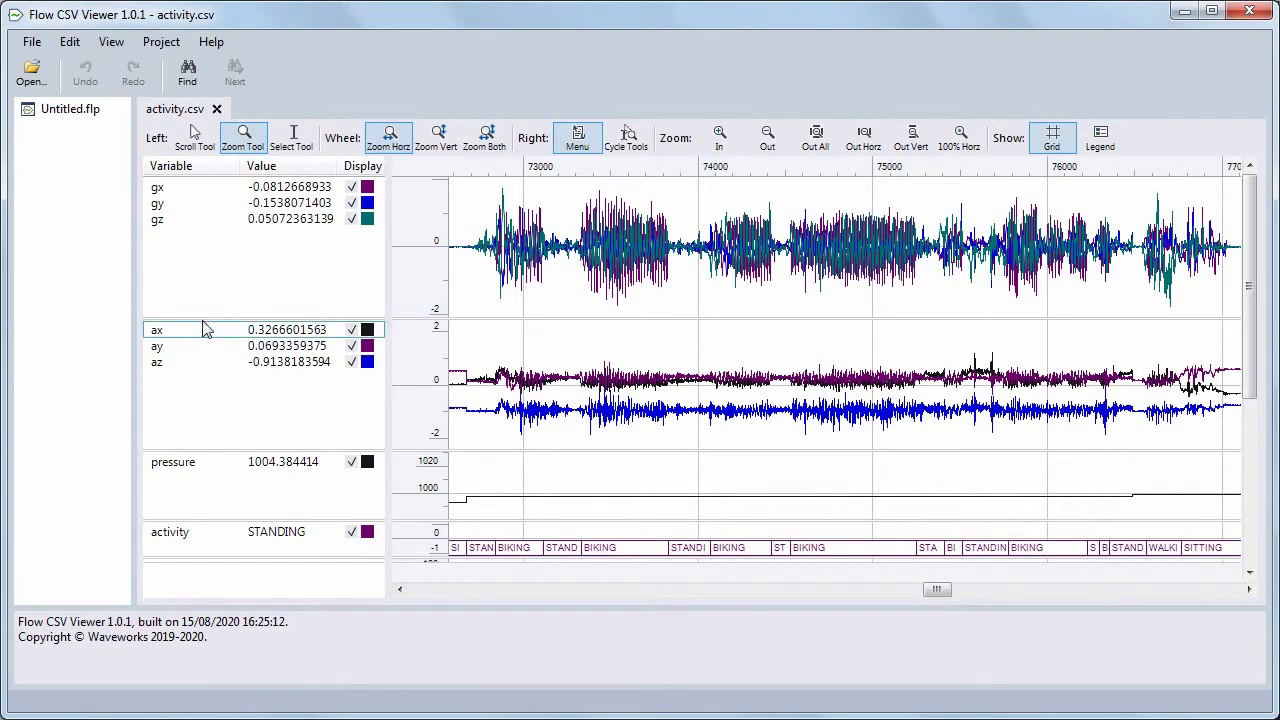
click(200, 338)
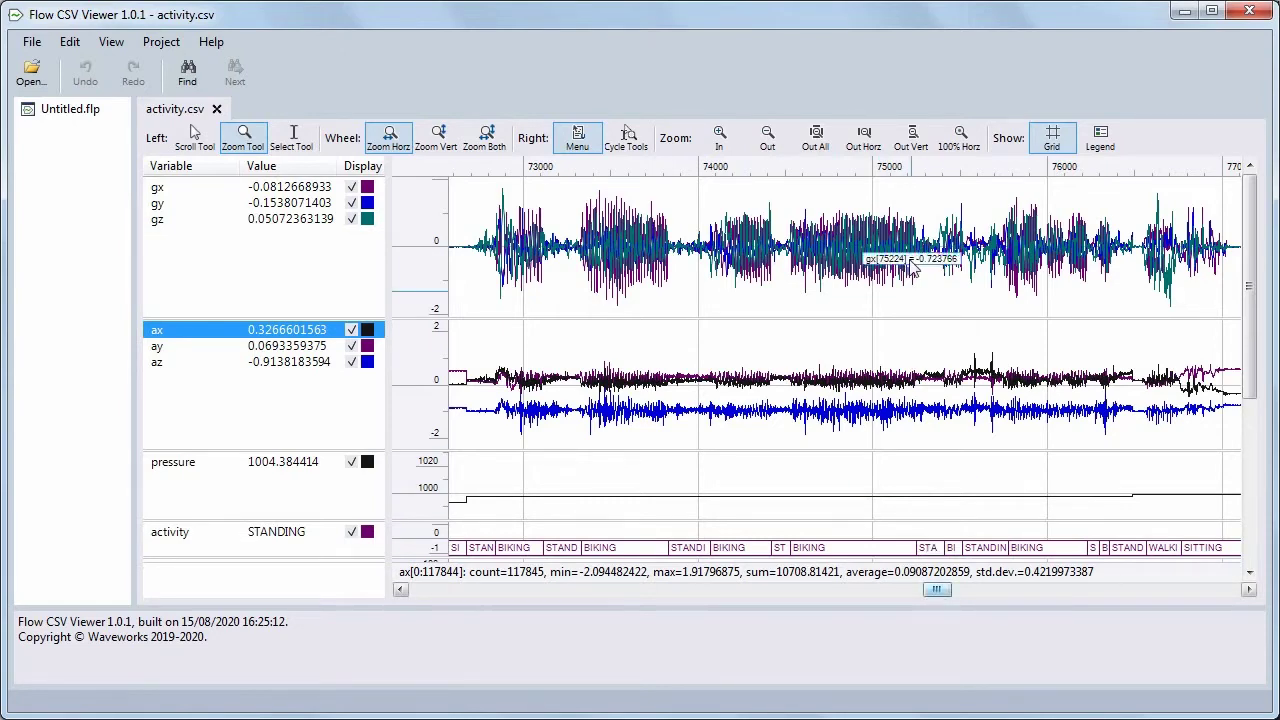
click(823, 138)
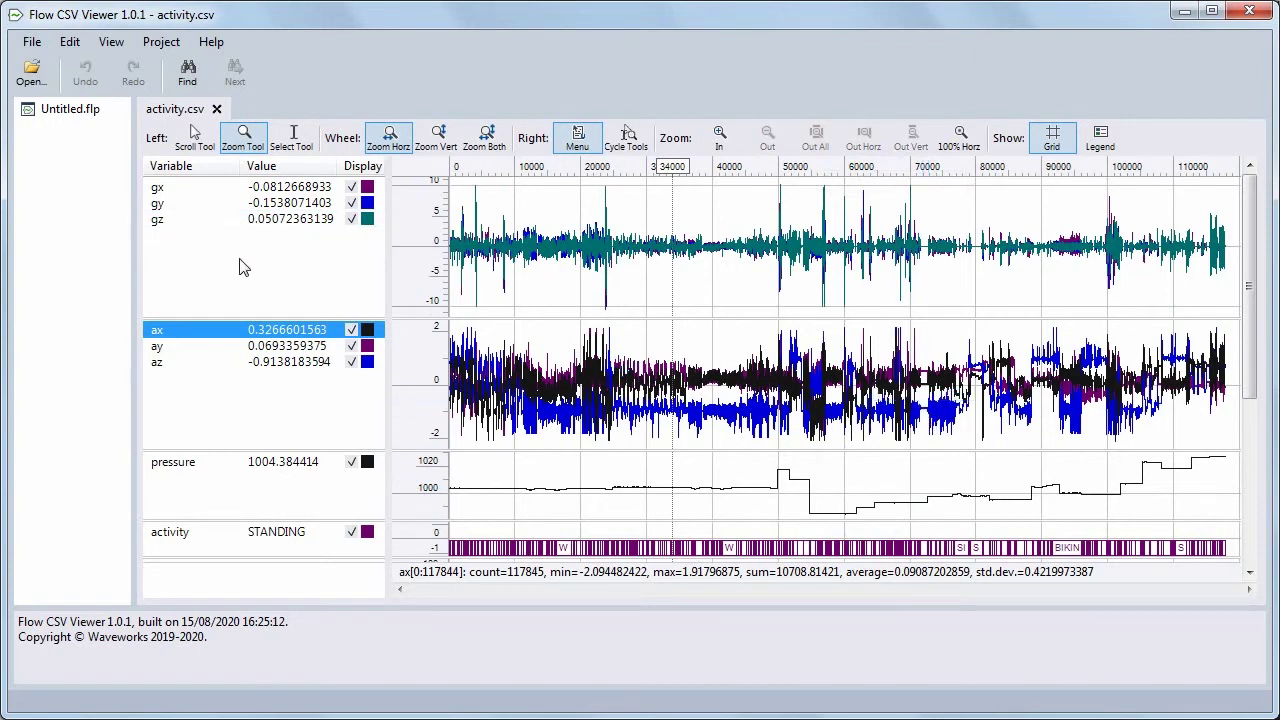
Use the Select Tool to select the flat stretch from sample 71615 to 72658 and show the statistics of ax for it.
click(293, 140)
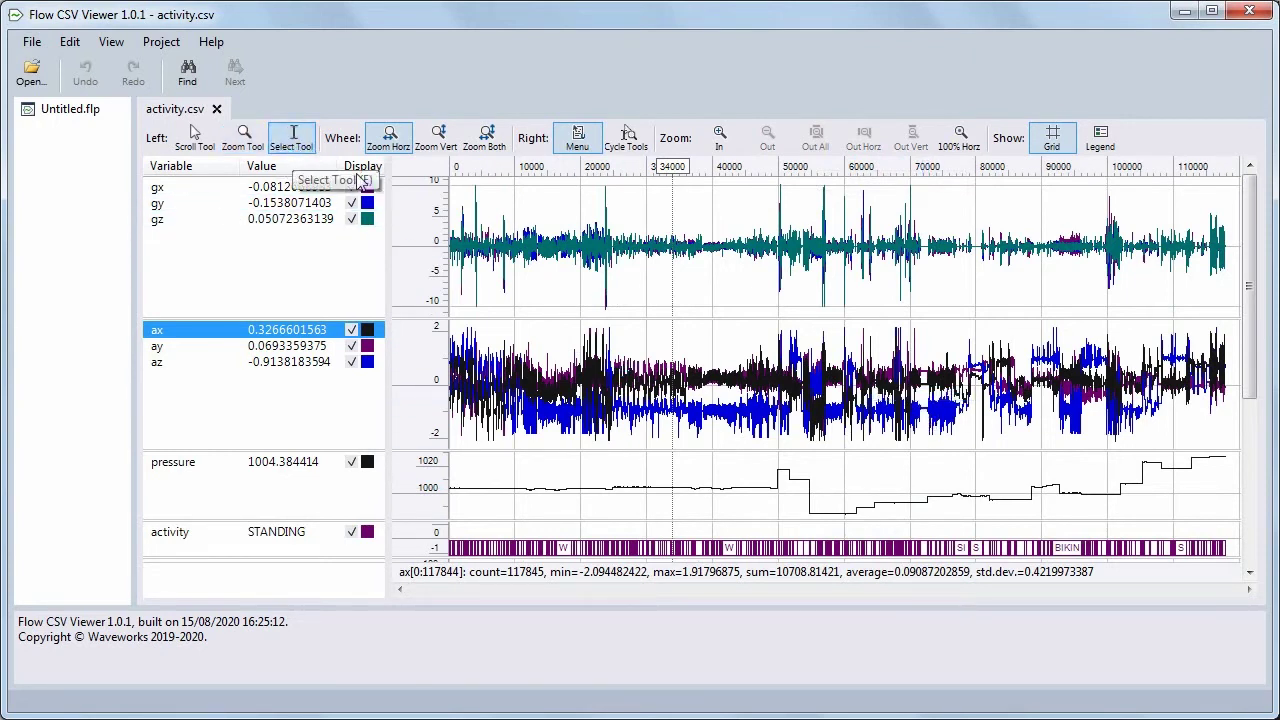
scroll(925, 412, up, 1)
scroll(924, 412, up, 6)
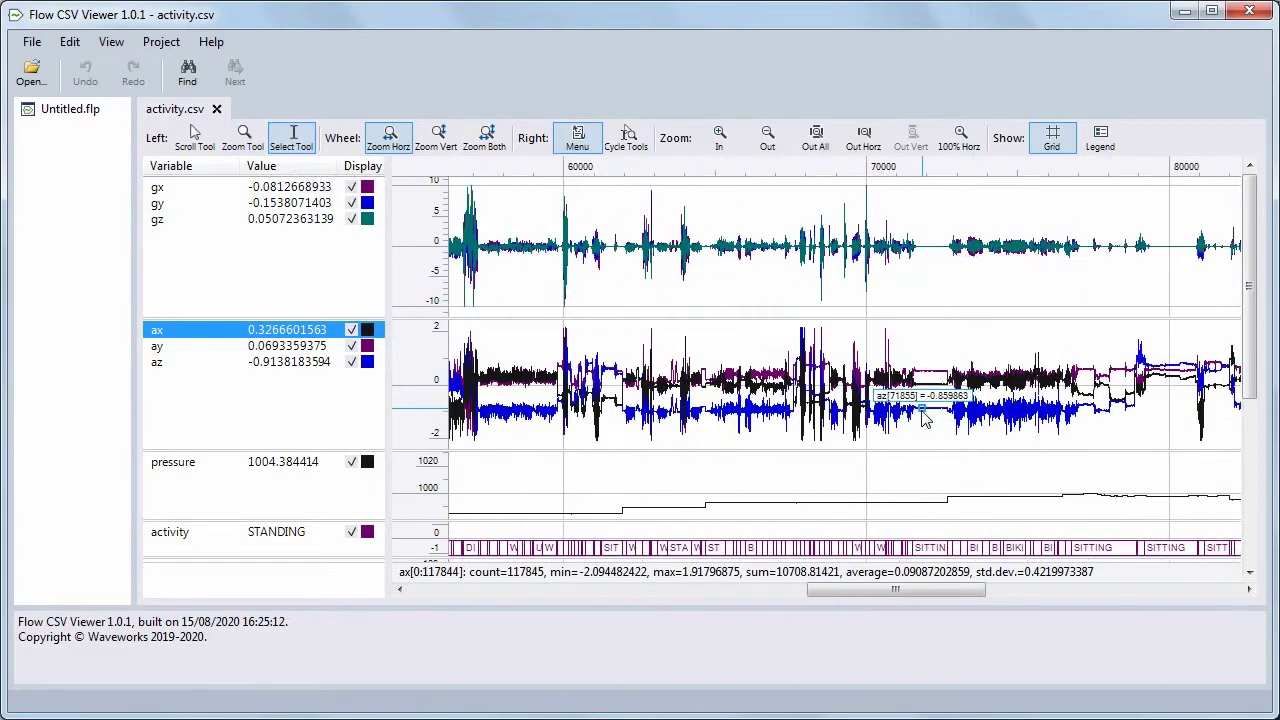
scroll(923, 430, up, 1)
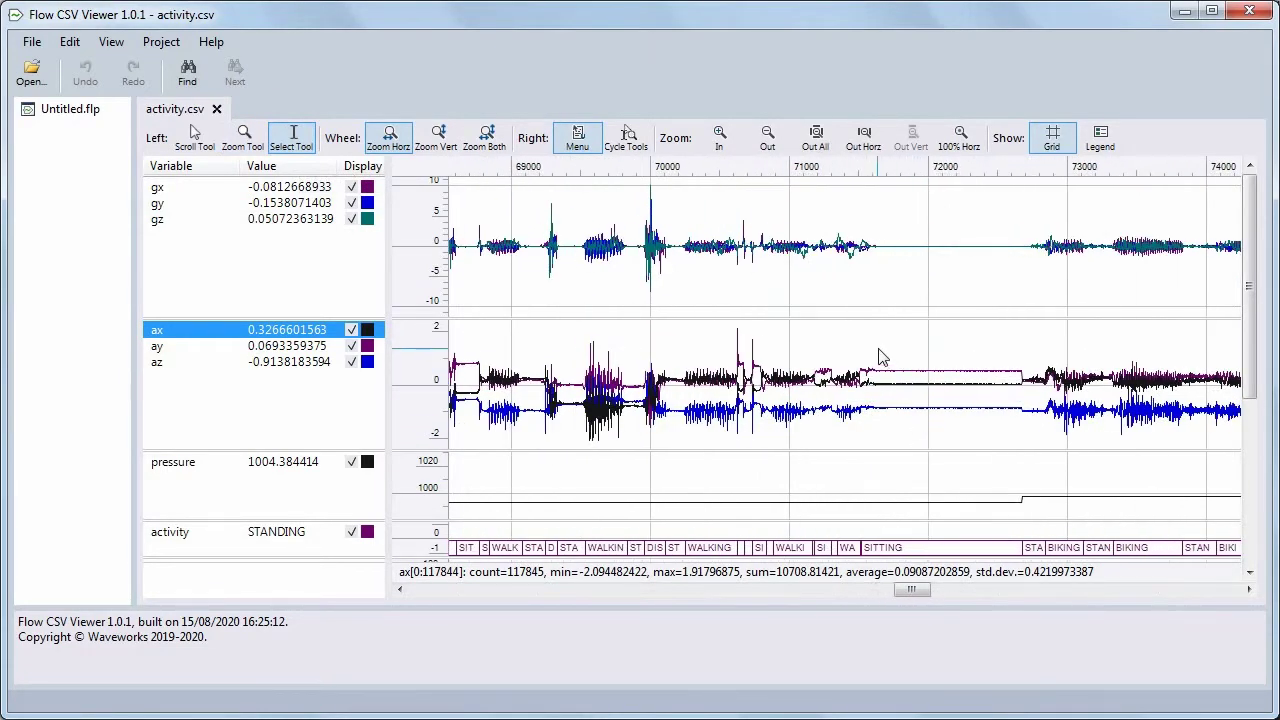
drag(876, 350, 1019, 347)
click(198, 337)
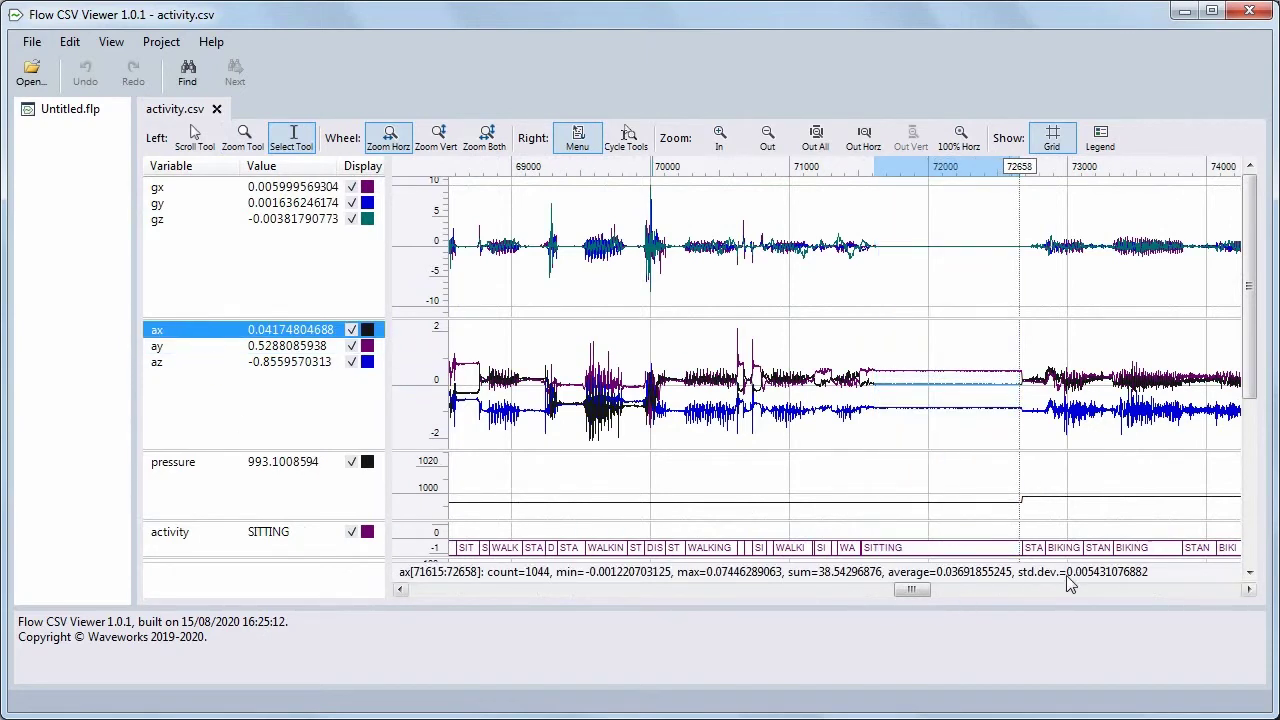
Show the statistics of ay and of az for the selected sample range.
ctrl+click(185, 366)
click(172, 347)
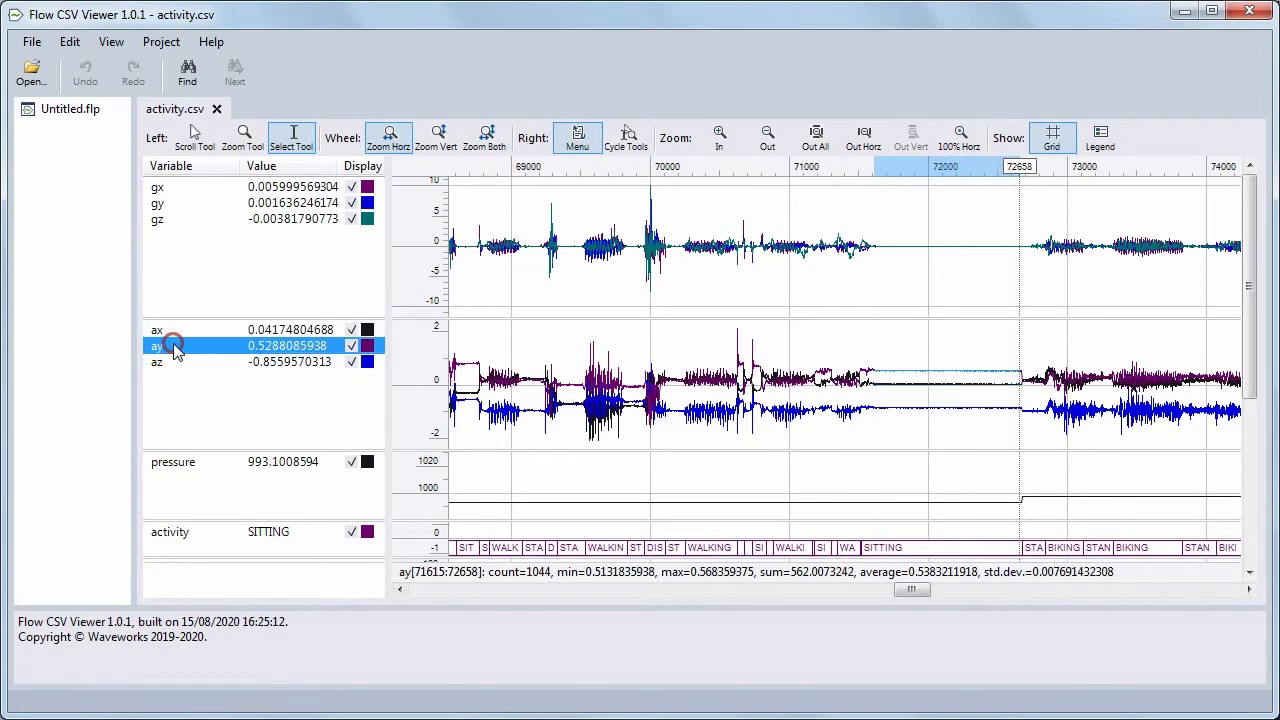
click(170, 363)
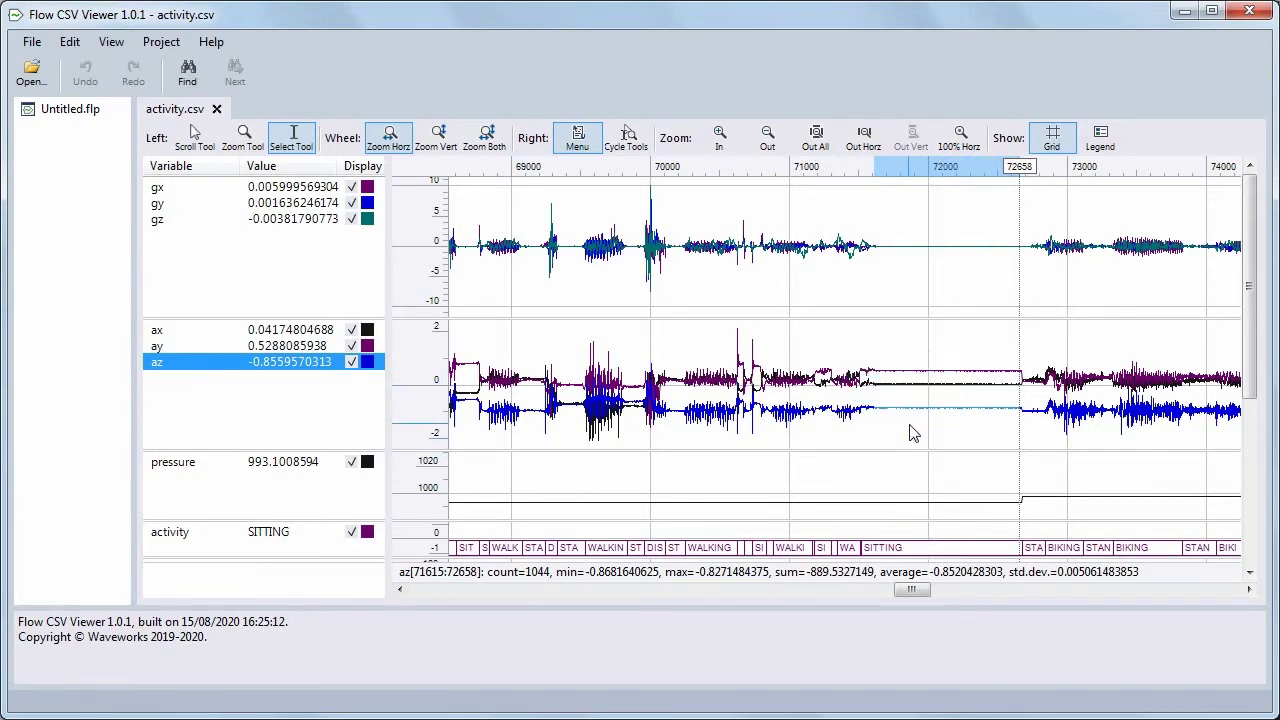
Examine the flat acceleration stretch, leave the cursor at sample 72104, and return all plots to the full view.
click(877, 371)
drag(877, 371, 1016, 378)
drag(884, 383, 1011, 392)
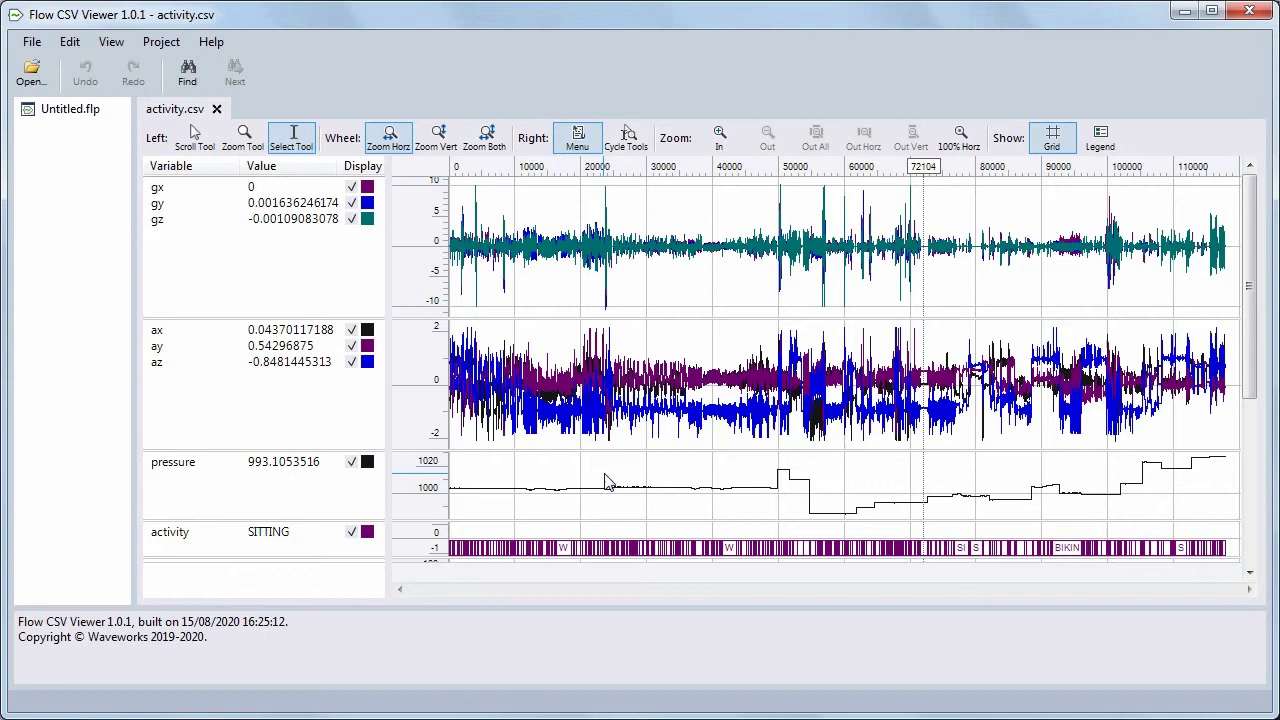
Add the formula variable a_length = sqrt(ax**2 + ay**2 + az**2) to the ax/ay/az cell.
double_click(183, 388)
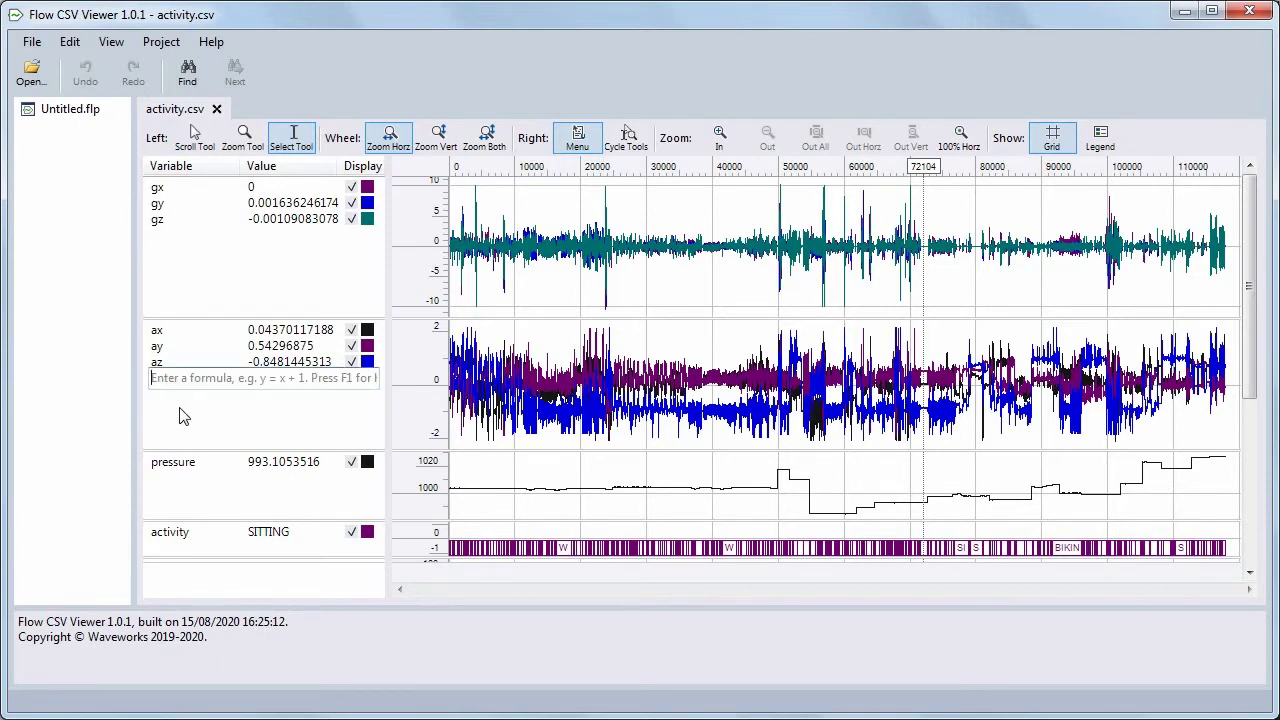
text(a_length)
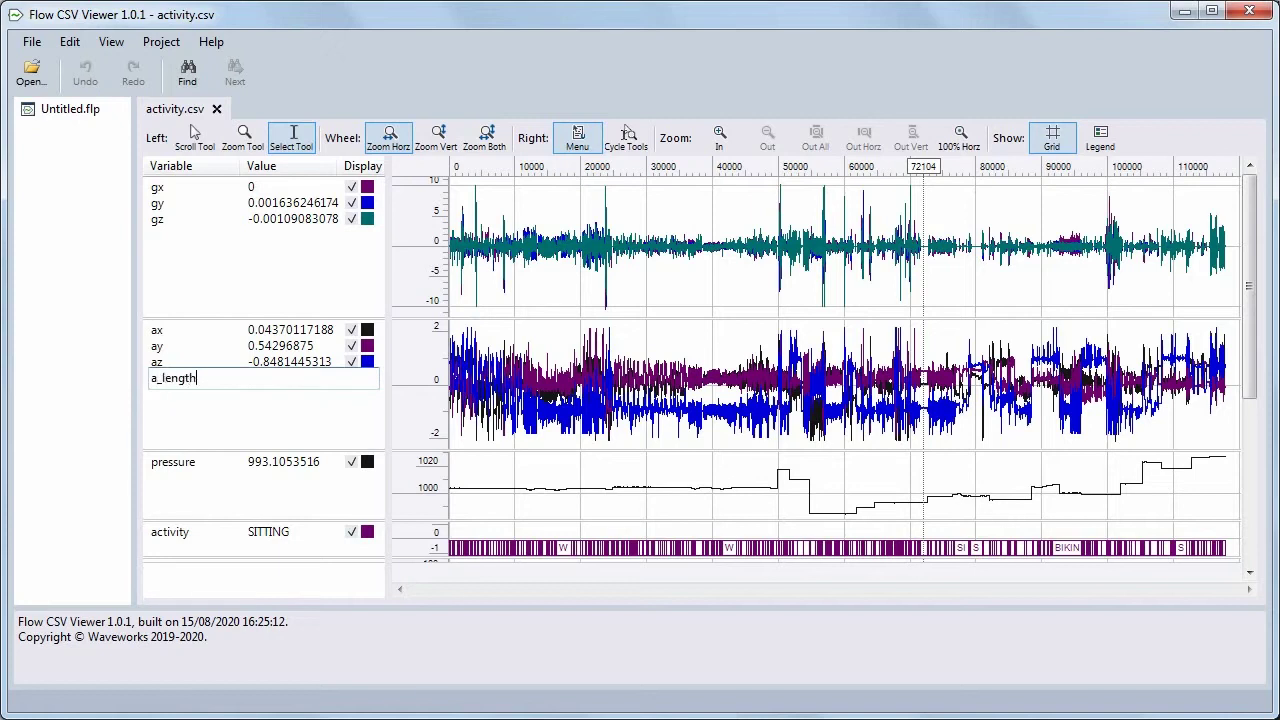
text( = sqrt(ax**2 + ay**2 + az**2))
key(Return)
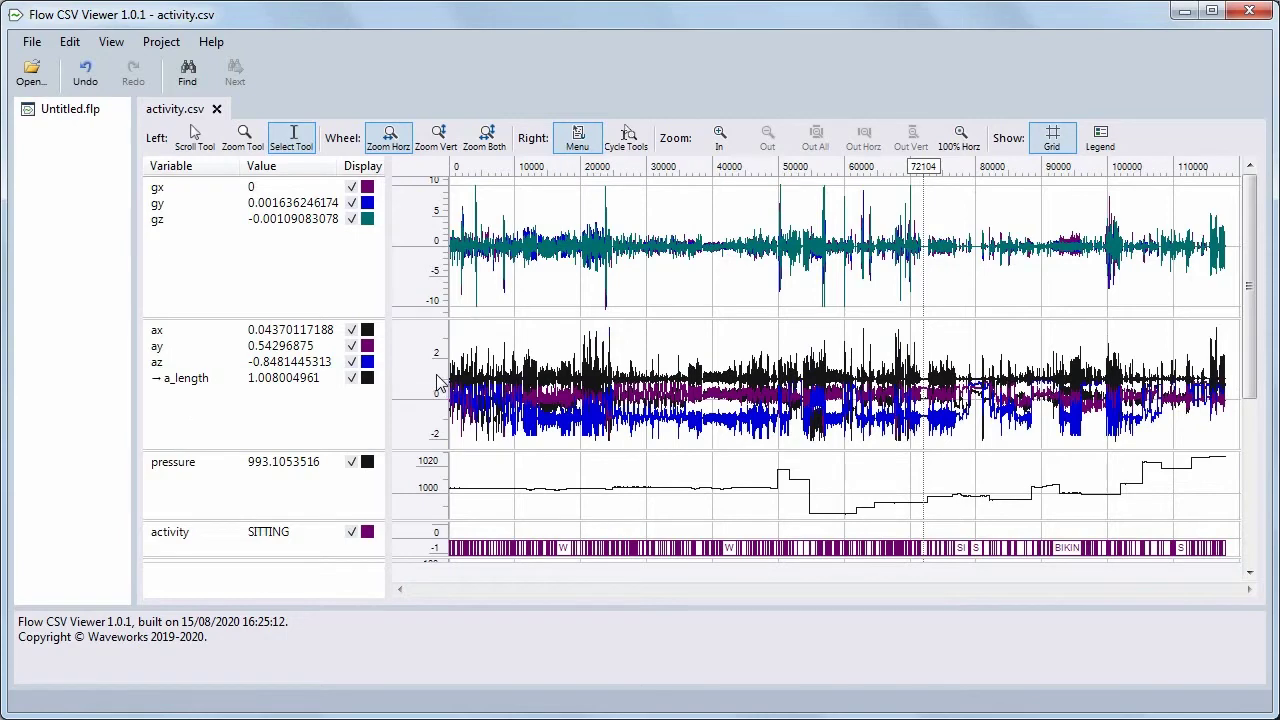
Hide the ax, ay and az curves so the cell displays only a_length, and clear the variable selection.
click(351, 330)
click(354, 346)
click(351, 362)
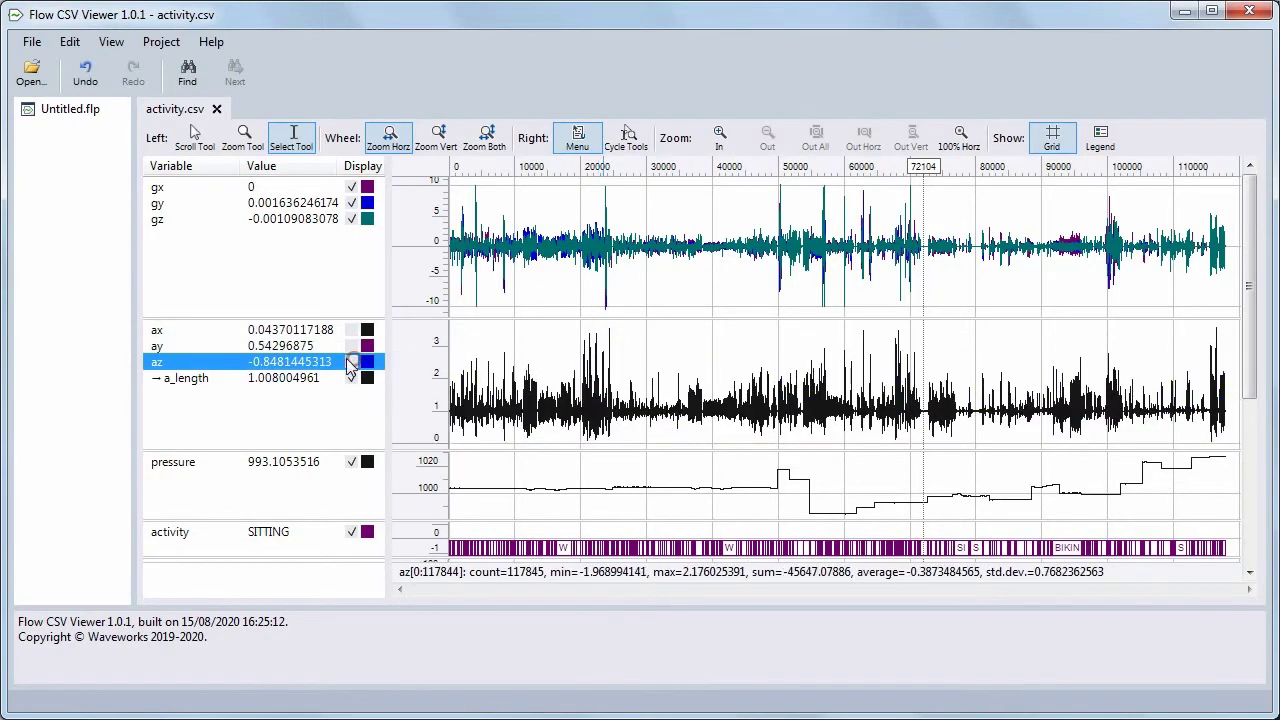
click(344, 420)
click(233, 418)
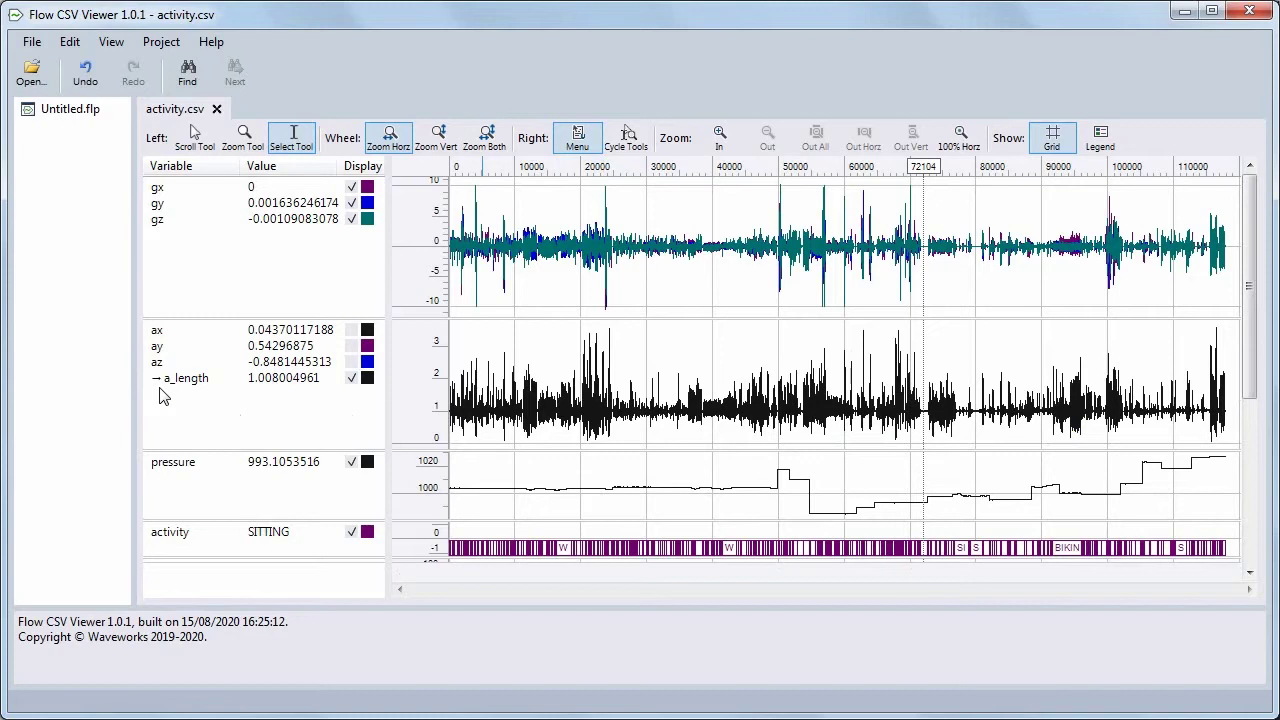
Add the formula variable a_filtered = (a_length + a_length[t-1]) / 2 below a_length.
mouse_move(183, 390)
click(166, 398)
text(a_filte)
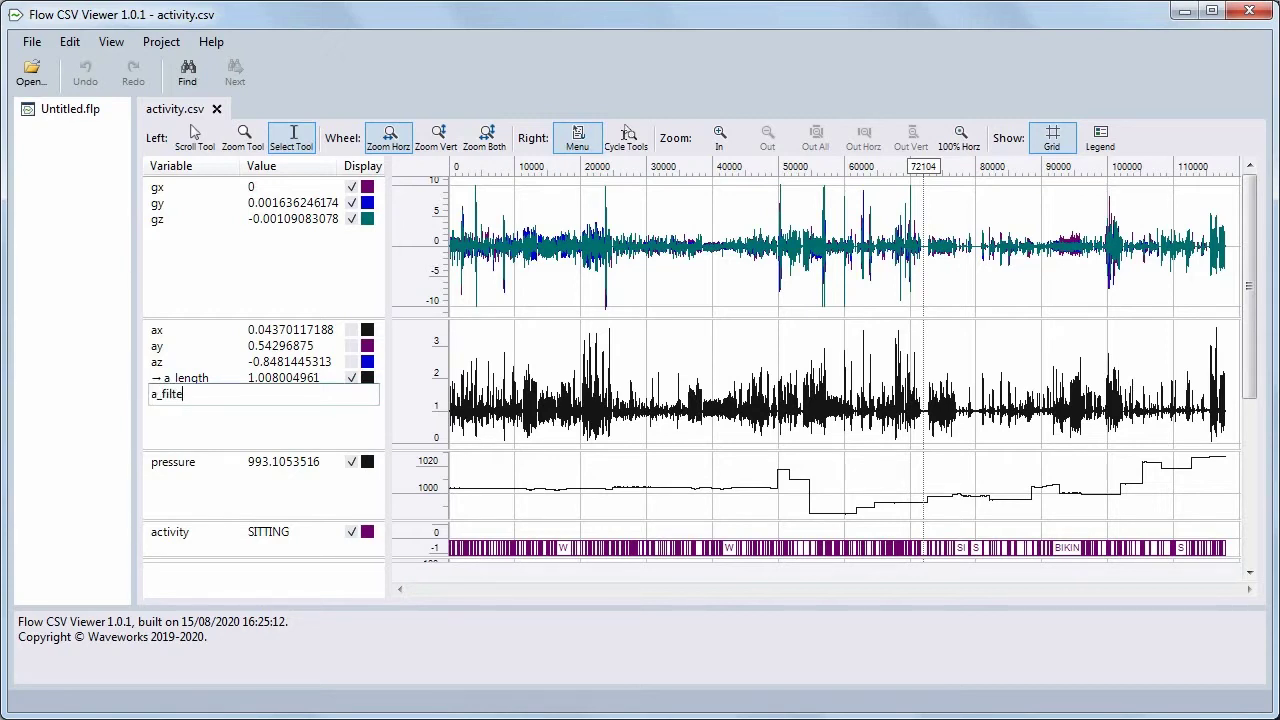
text(red = (a_)
text(length + a_length[t-1)
text() / 2)
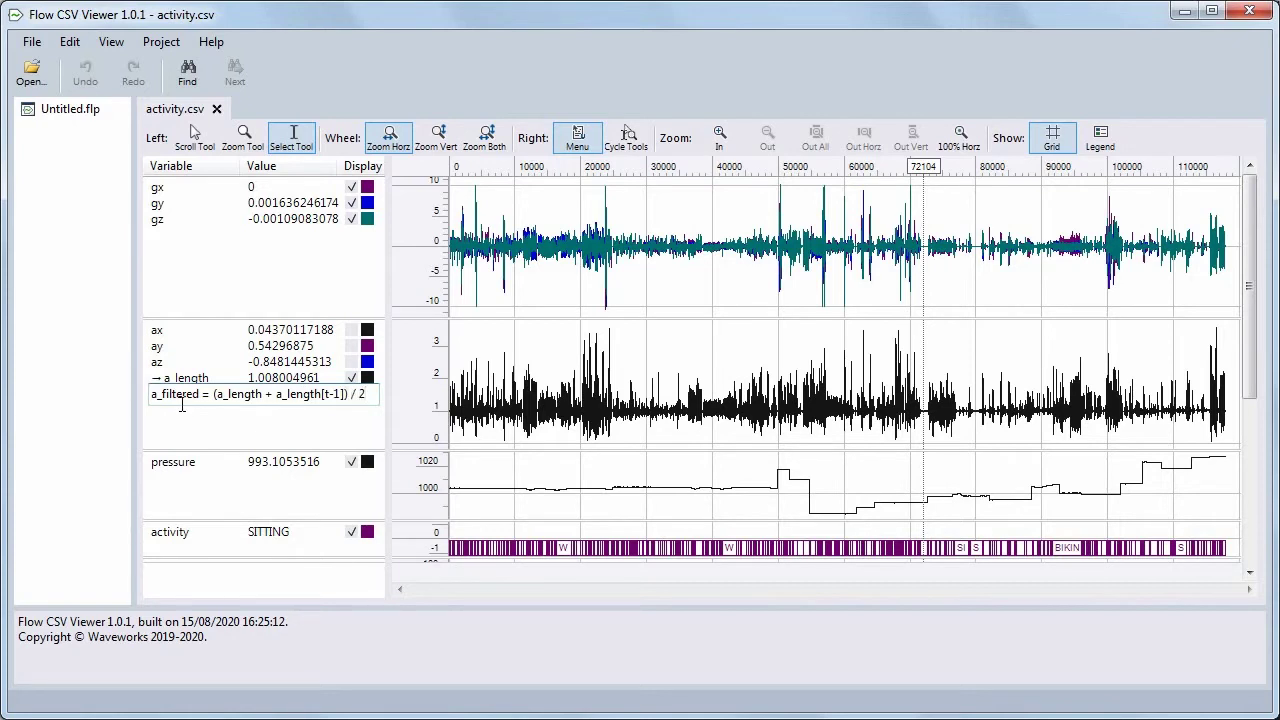
key(Return)
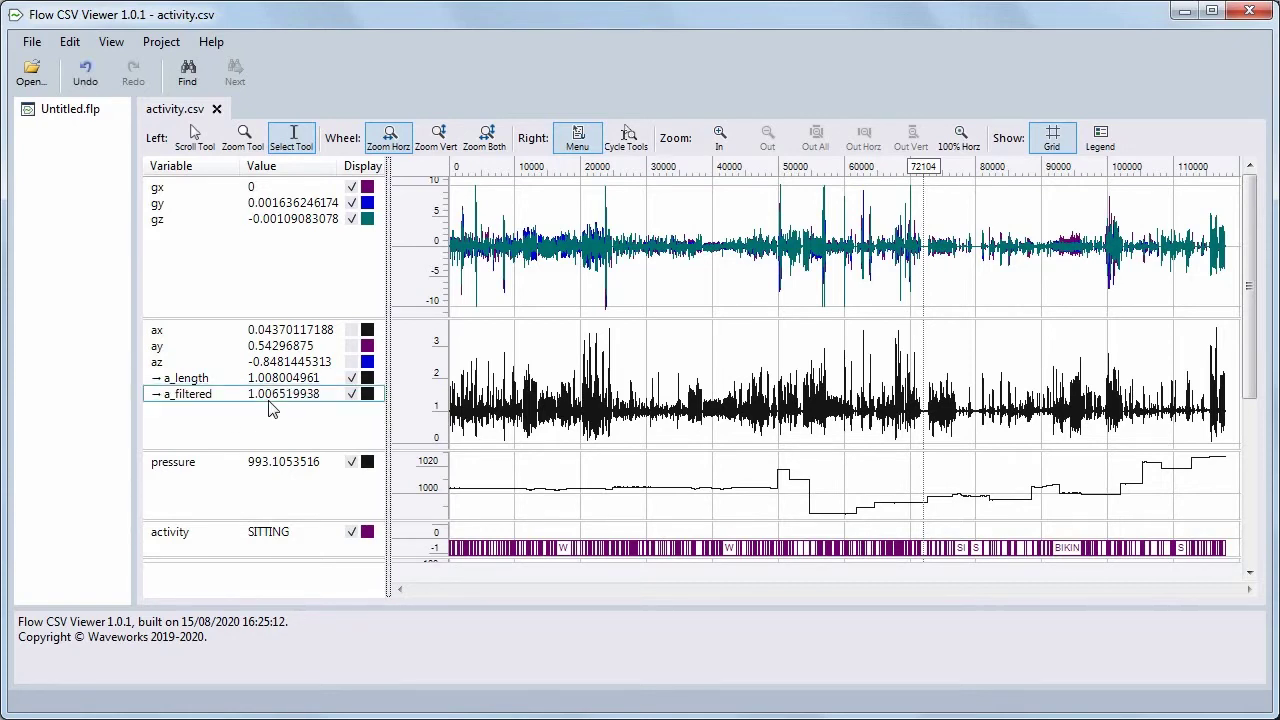
Recolour the a_length curve light grey and bring the a_filtered curve in front of it by selecting that variable.
click(352, 382)
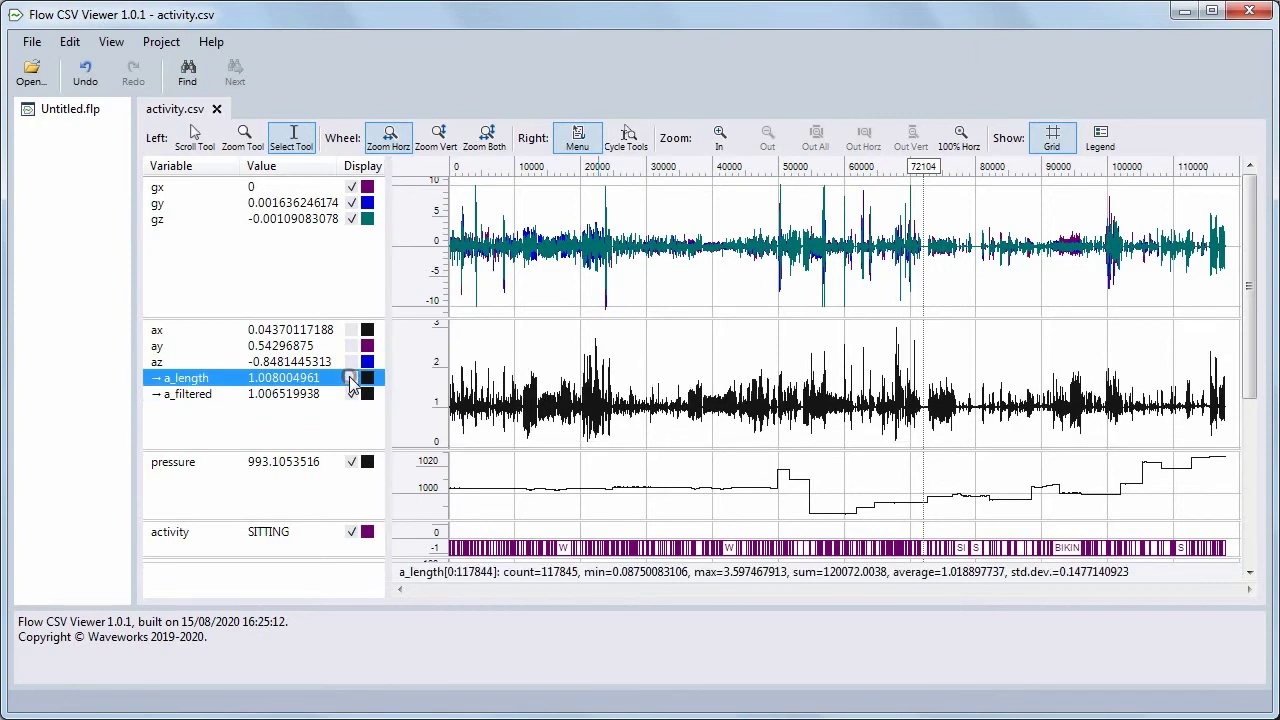
click(367, 378)
click(433, 470)
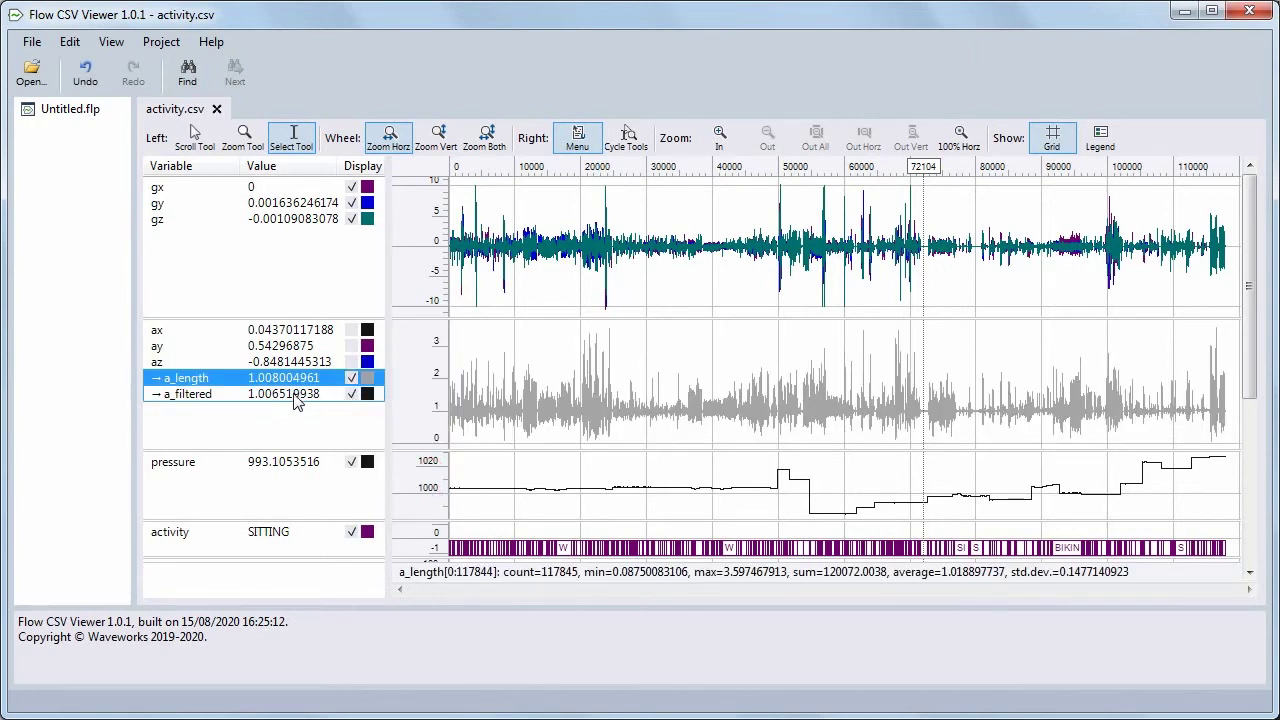
click(255, 394)
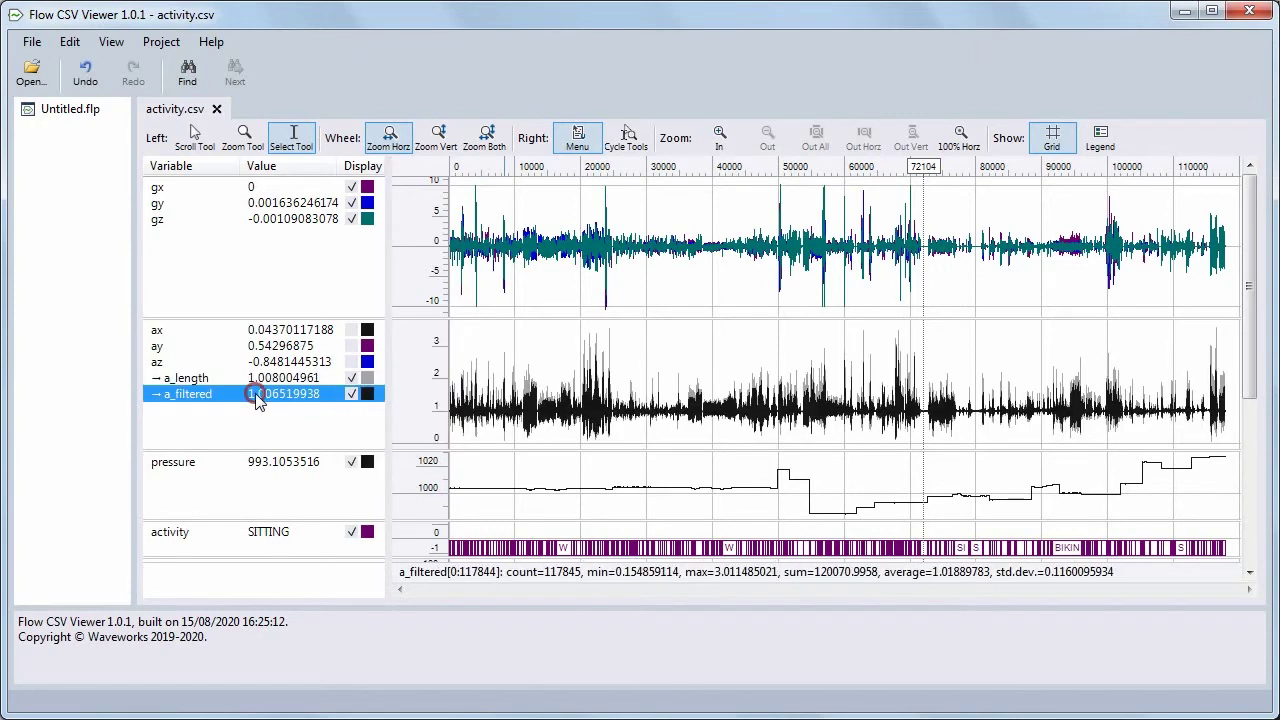
Place the cursor at sample 0 and redefine a_filtered as (a_length + a_length[t-1]) / 2 if t > 0 else 0.
click(431, 408)
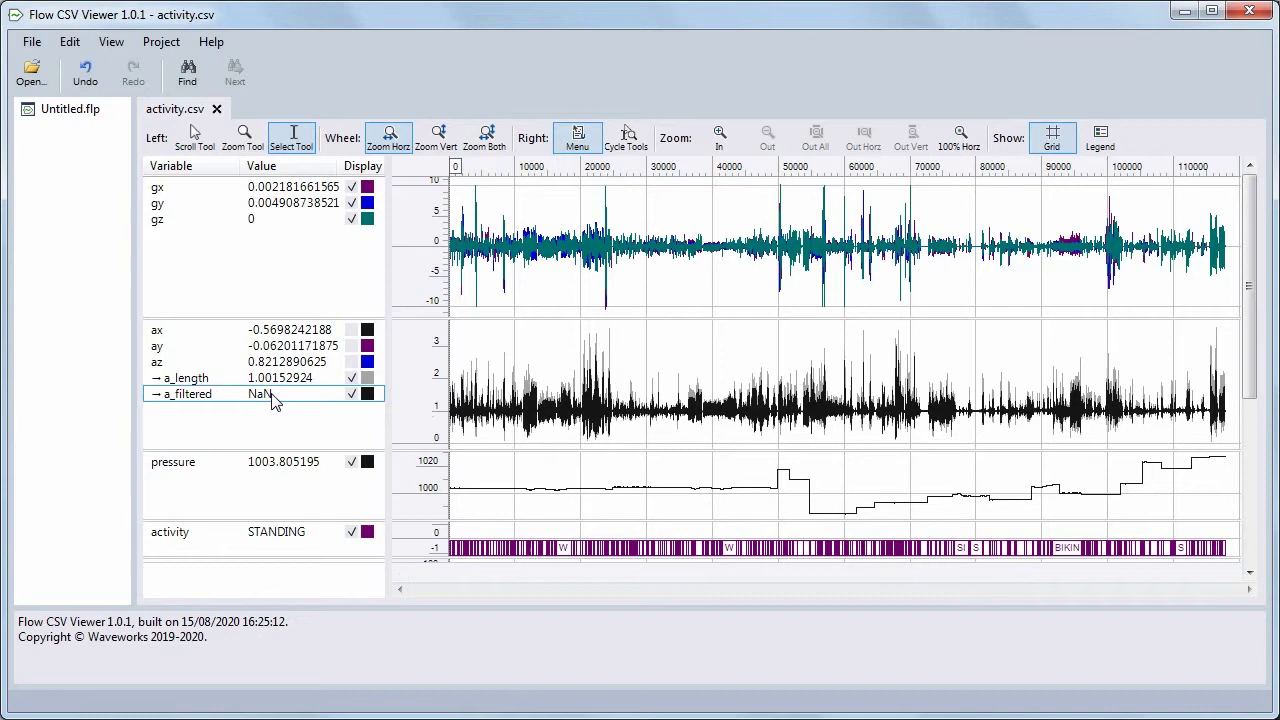
click(208, 398)
double_click(208, 398)
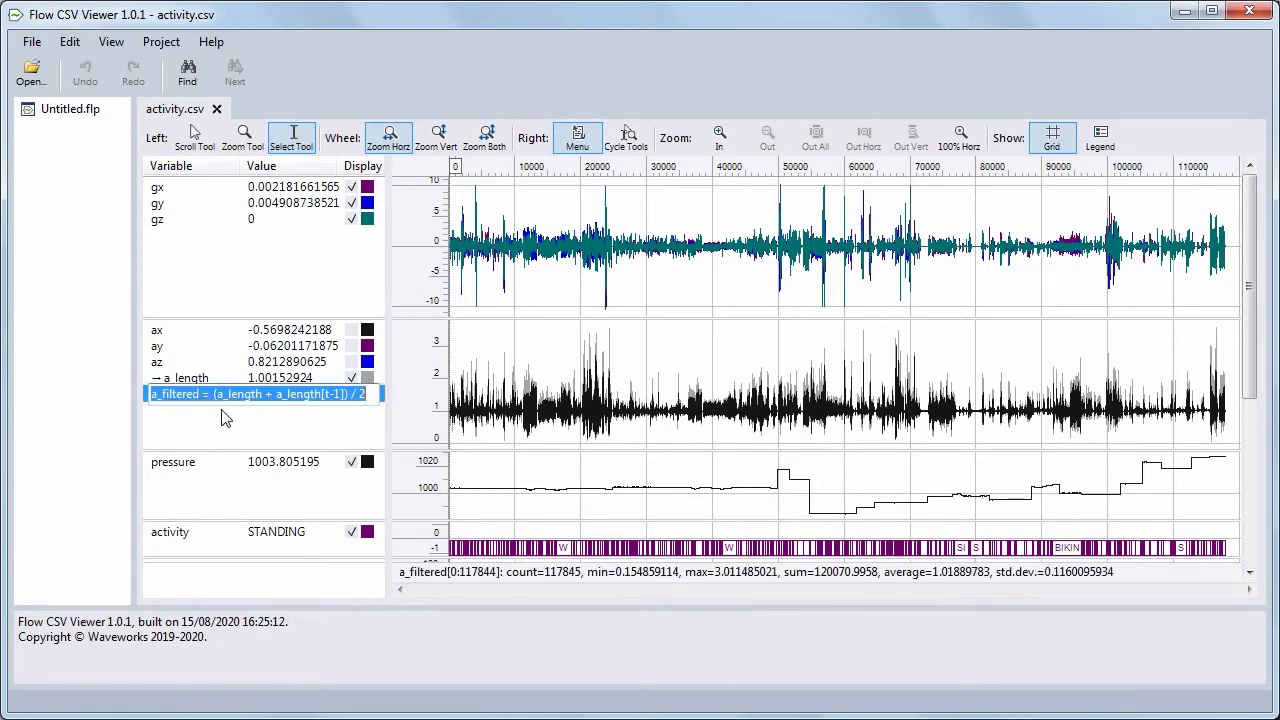
click(368, 395)
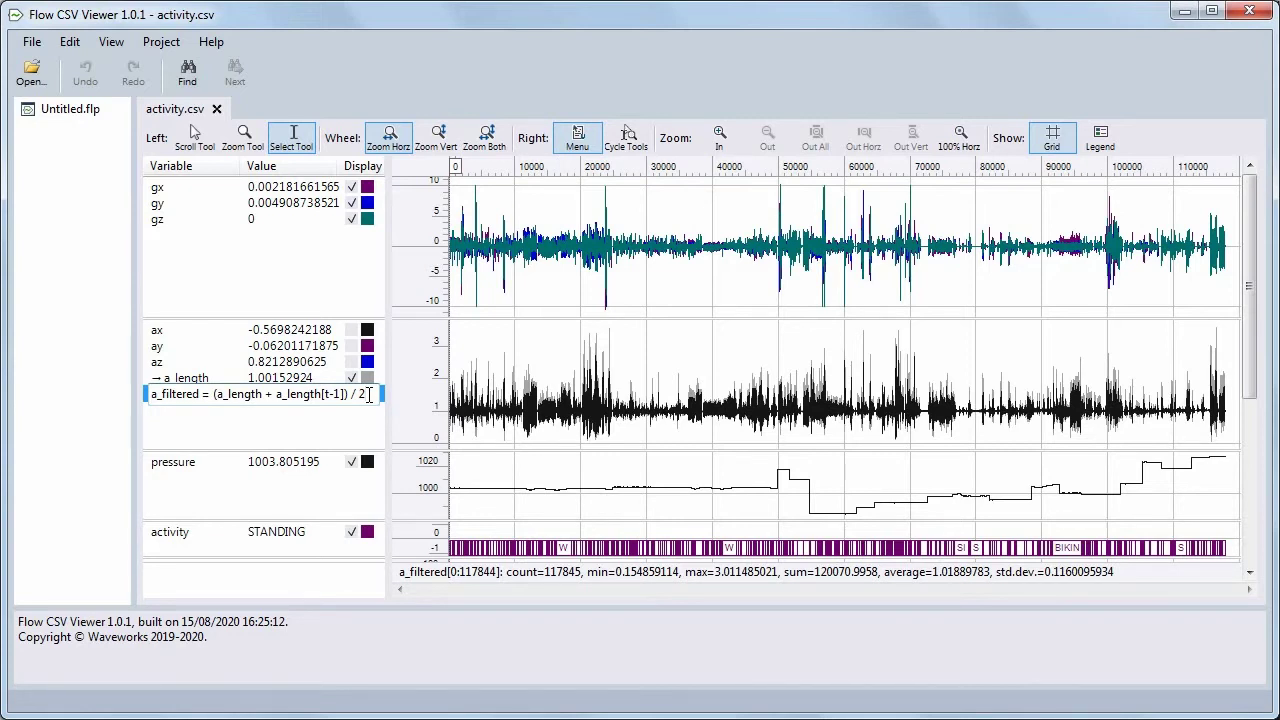
key(Left)
key(Left)
key(Left)
key(Left)
key(Left)
key(Left)
key(Left)
key(Left)
key(Left)
key(Left)
key(Left)
key(Left)
key(Left)
key(Left)
key(Left)
key(Left)
key(Left)
key(Left)
key(Left)
key(Left)
key(End)
text(if)
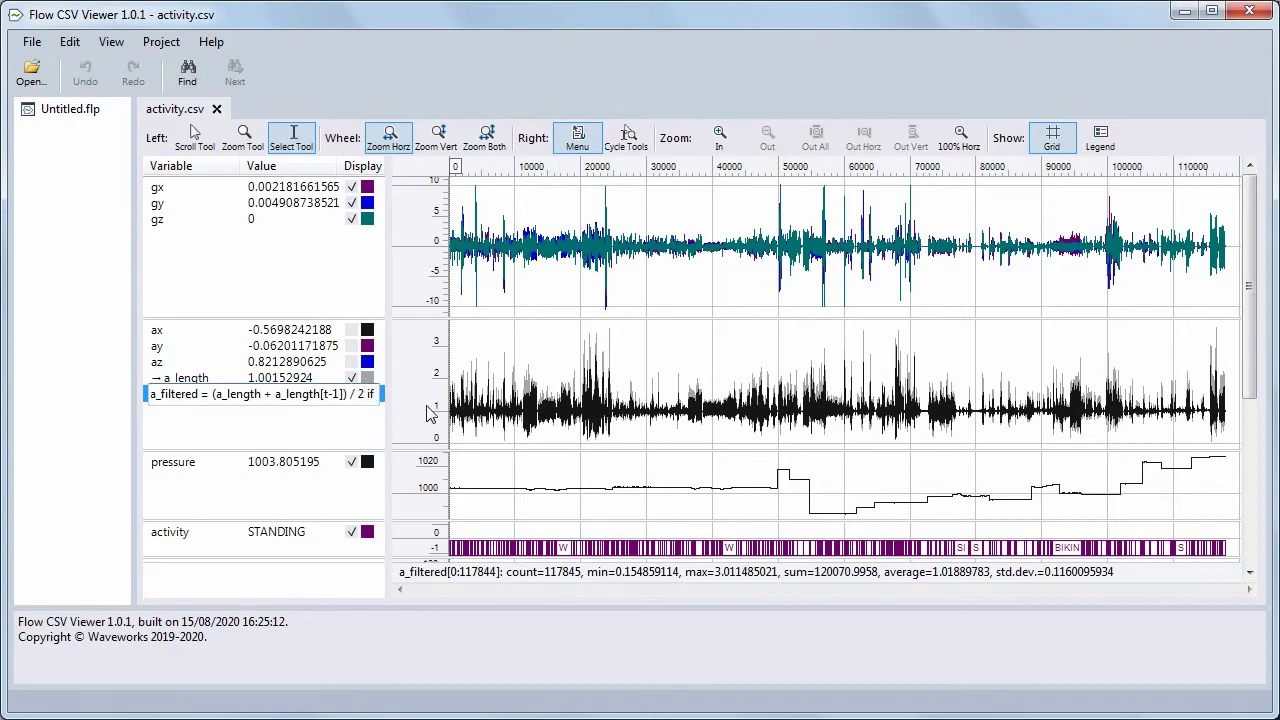
text( t > 0)
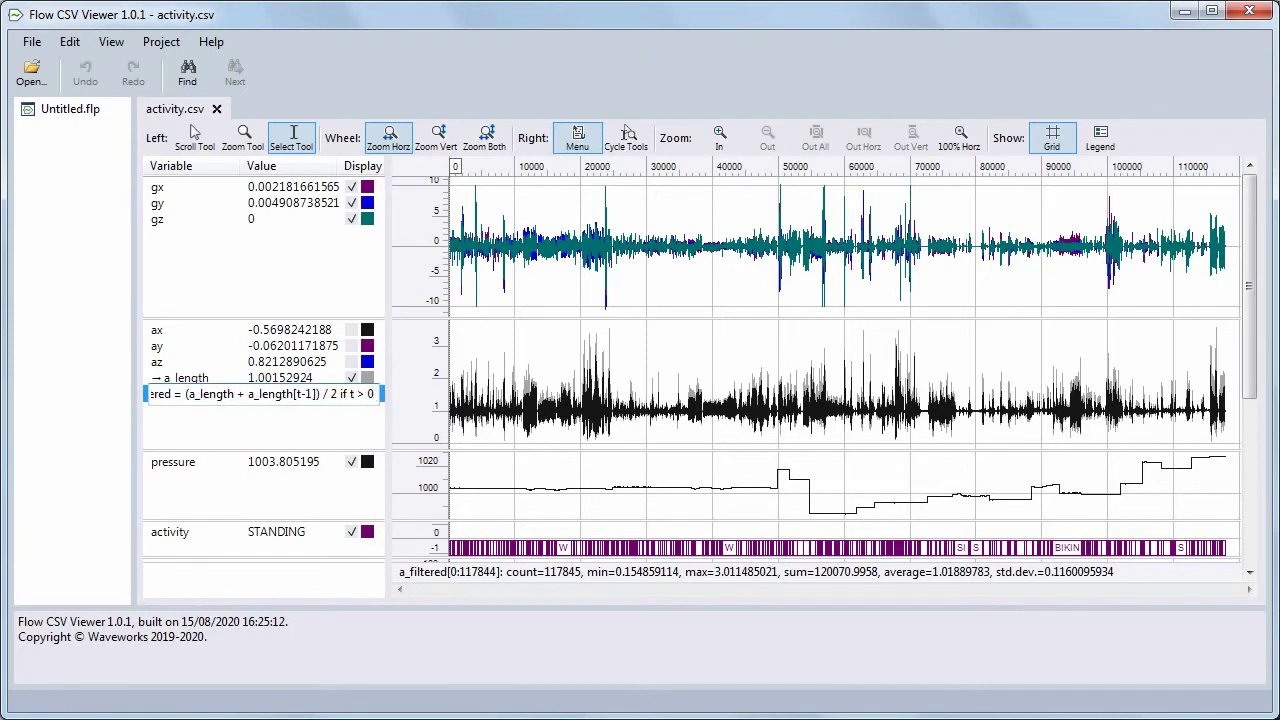
text( else)
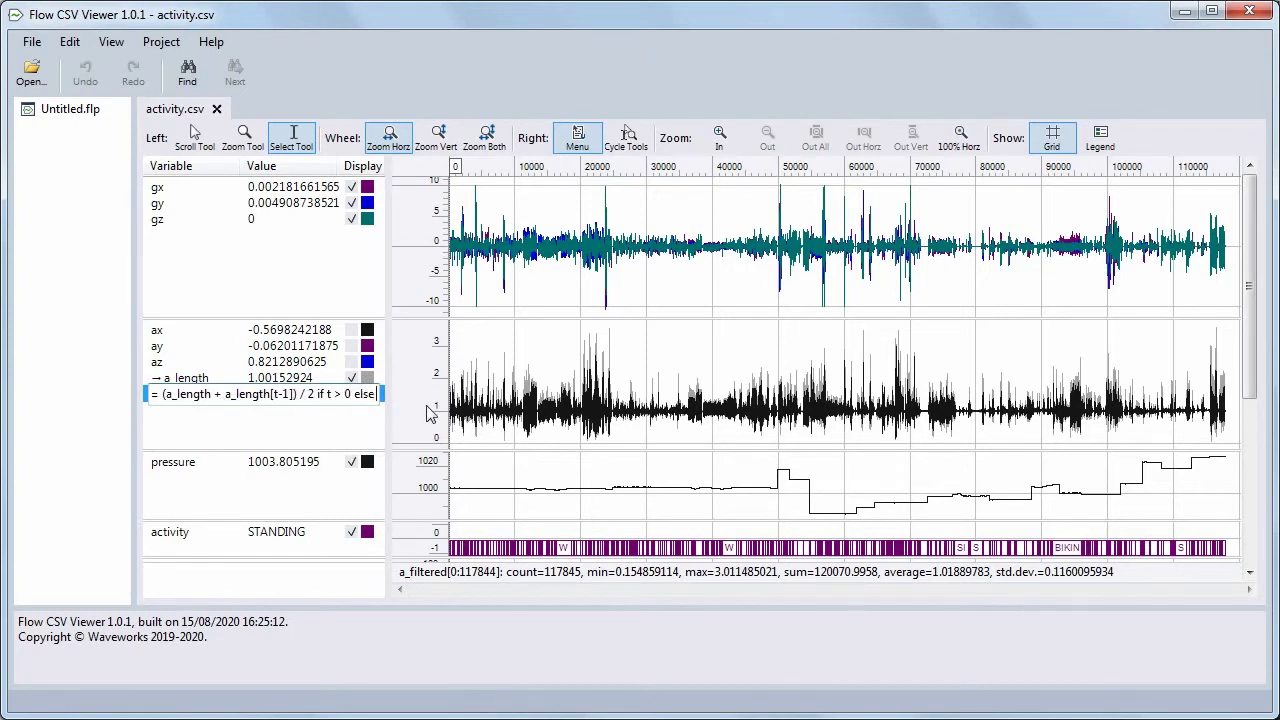
text( 0)
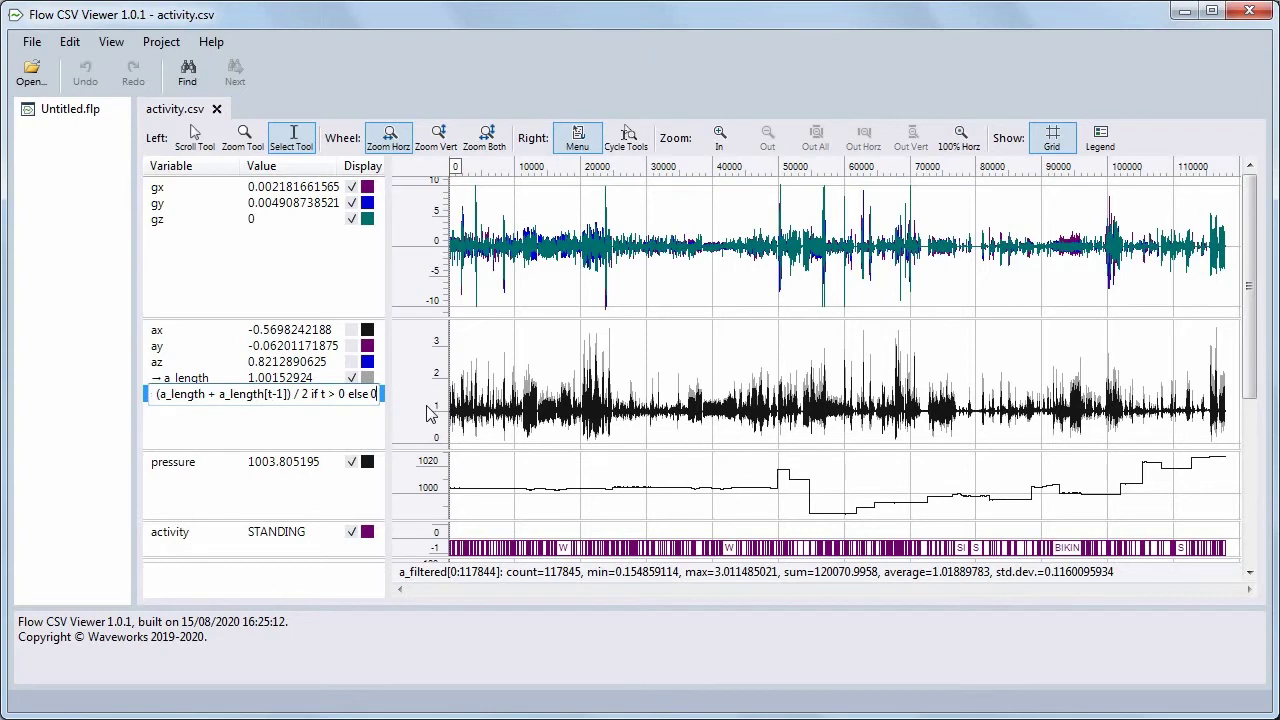
key(Return)
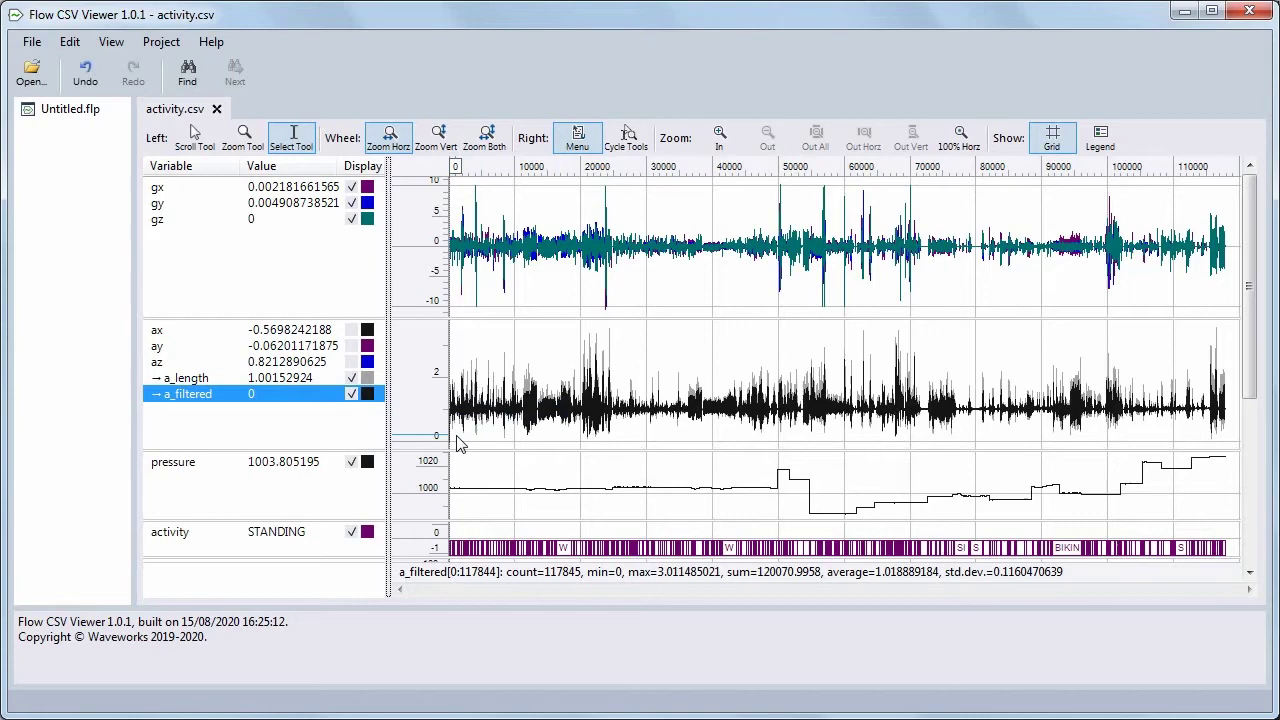
click(458, 432)
click(443, 436)
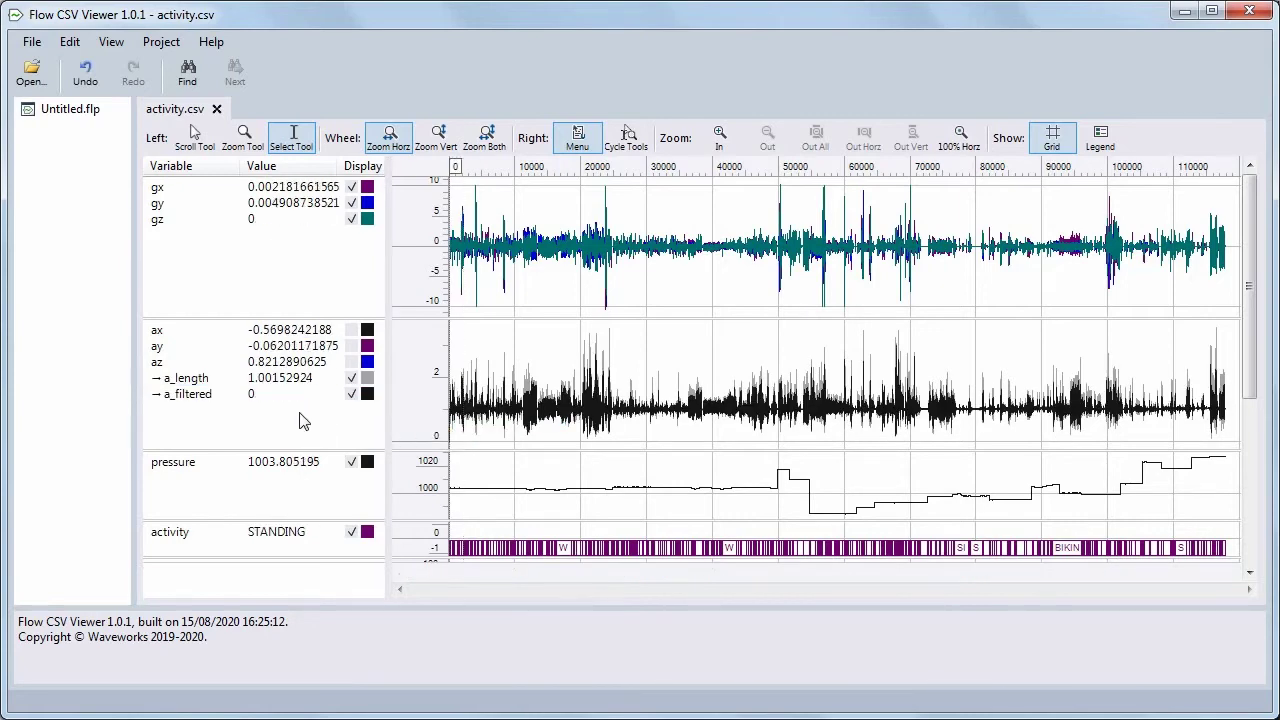
Remove the a_filtered variable, trying undo and redo on the removal.
click(238, 395)
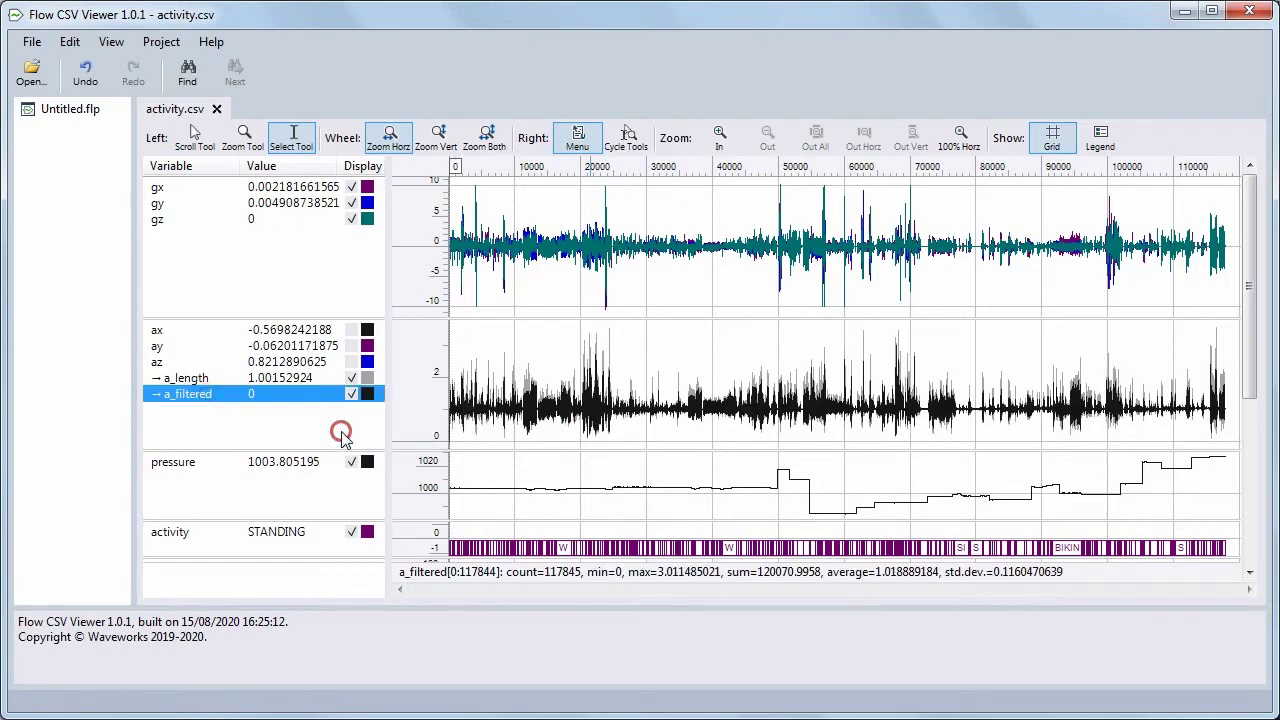
double_click(272, 400)
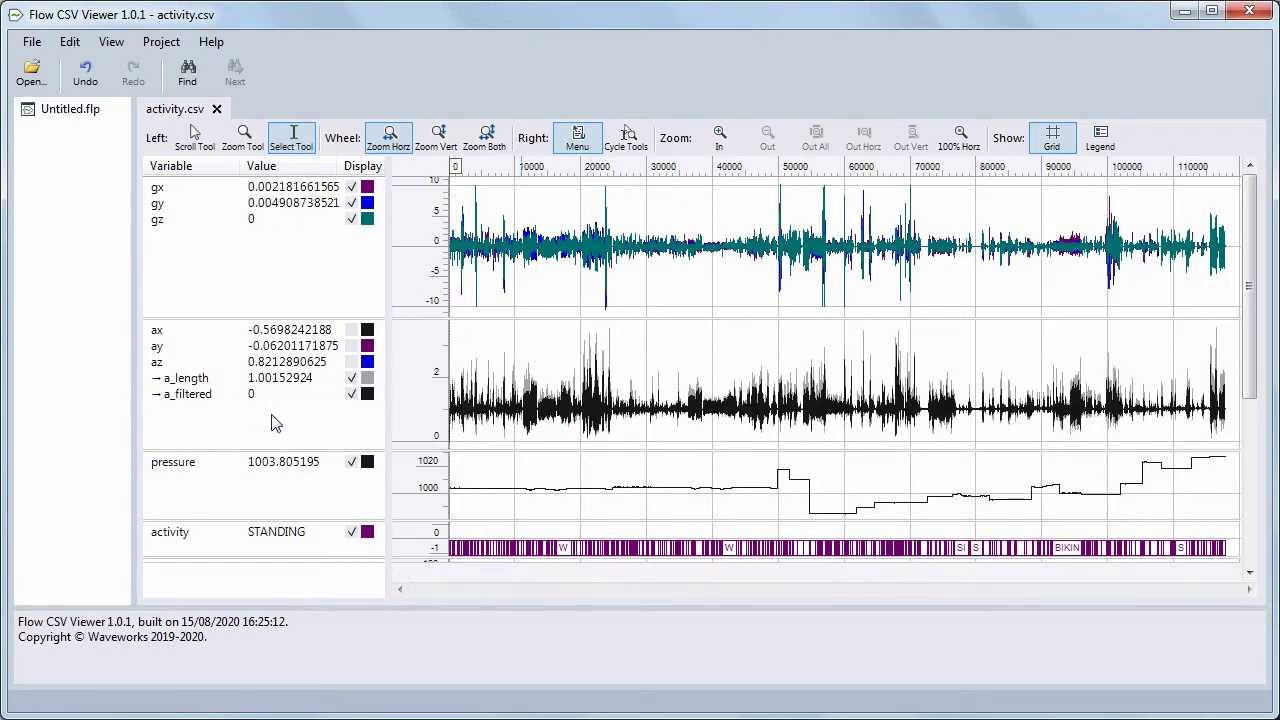
right_click(193, 395)
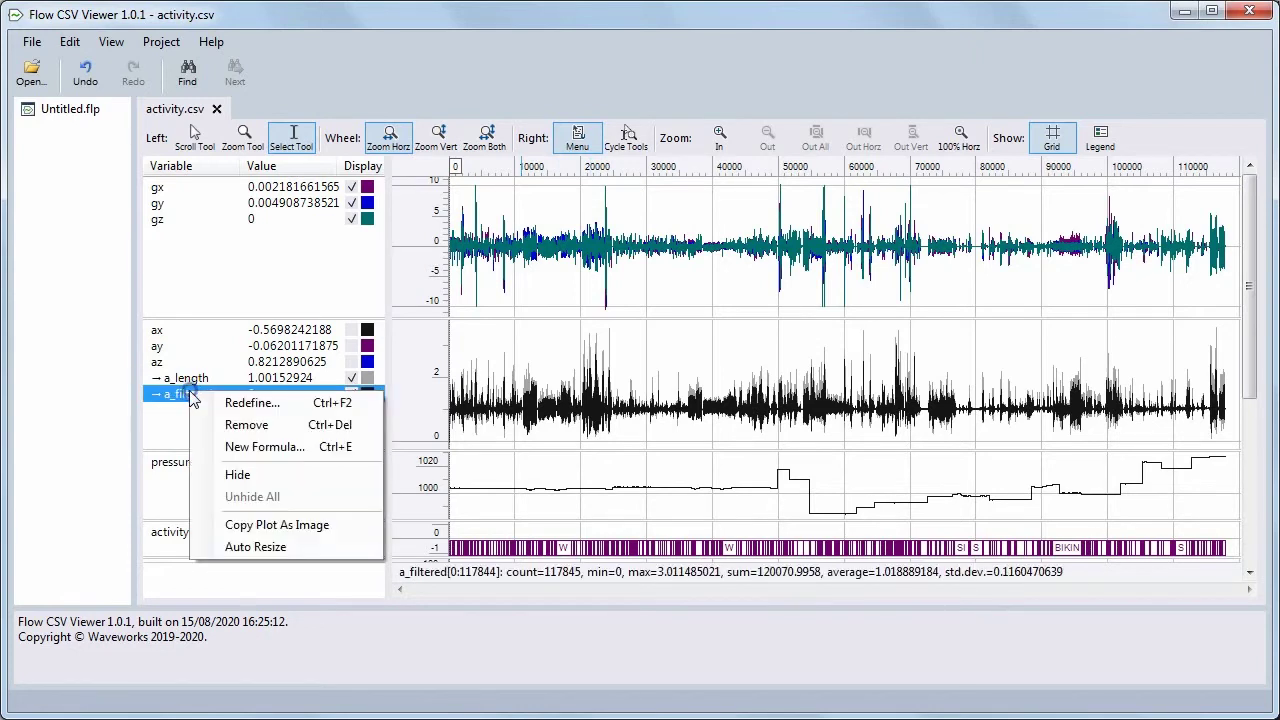
click(243, 431)
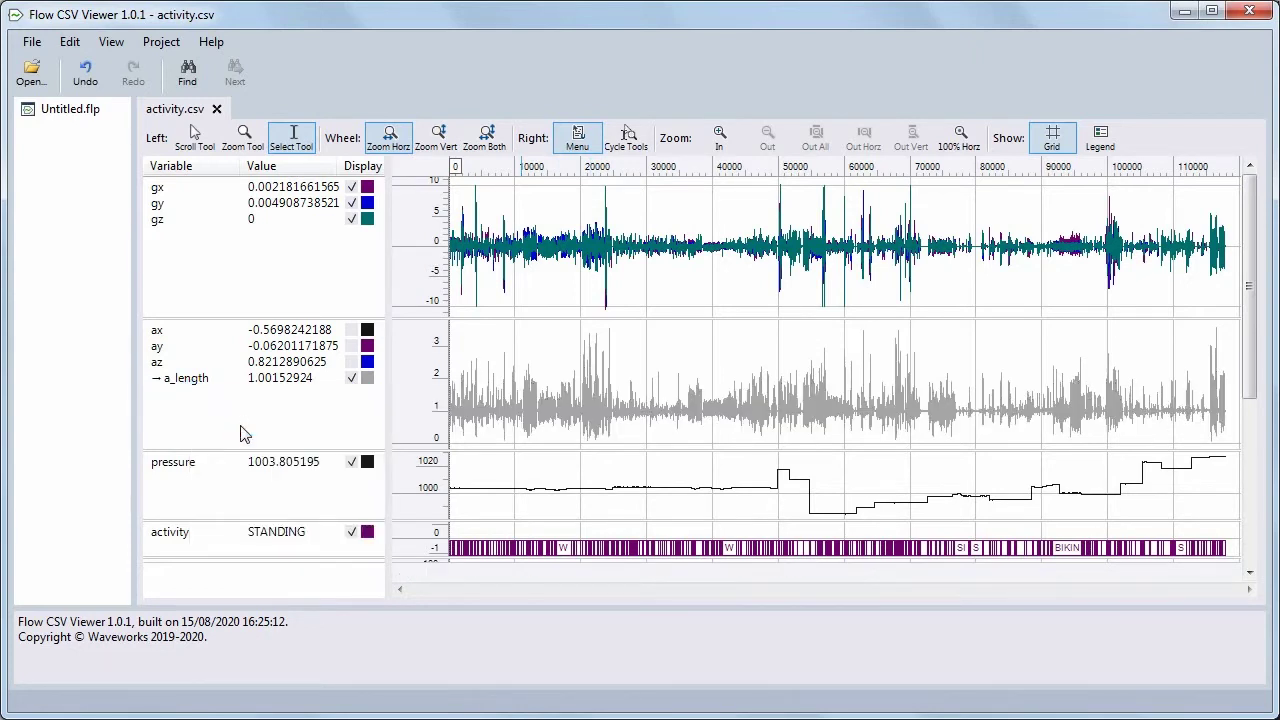
click(84, 80)
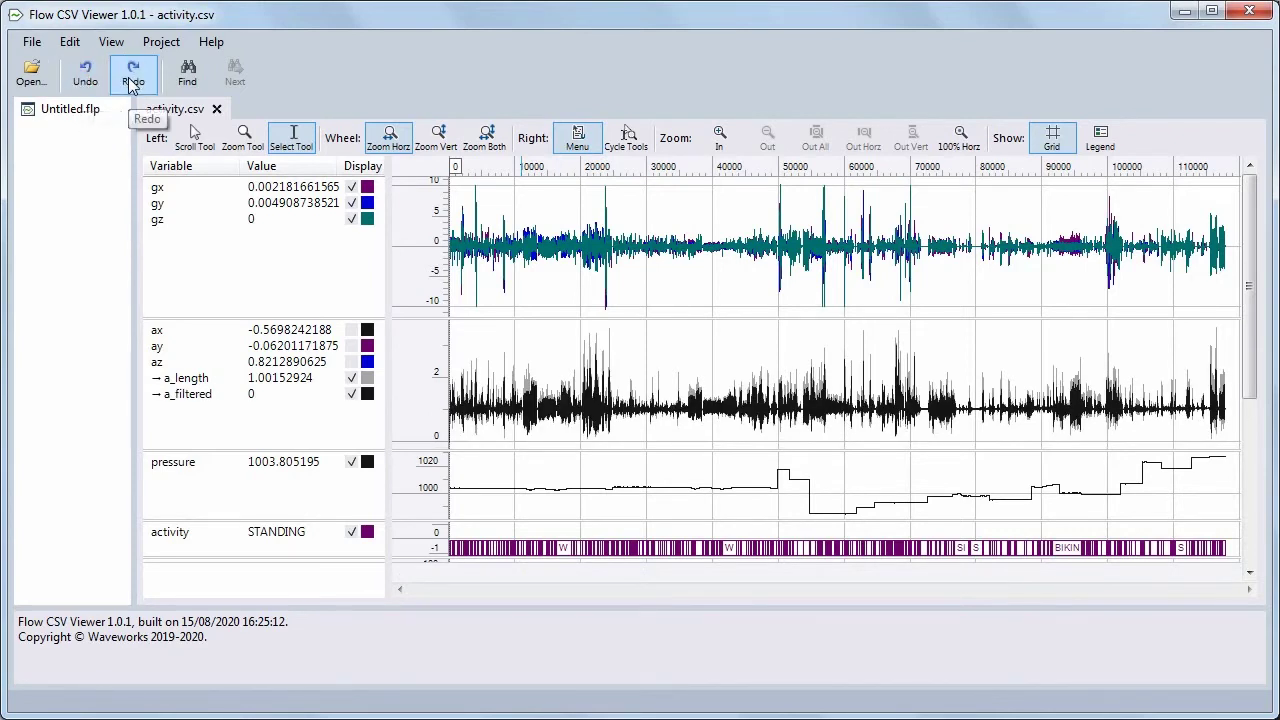
click(130, 82)
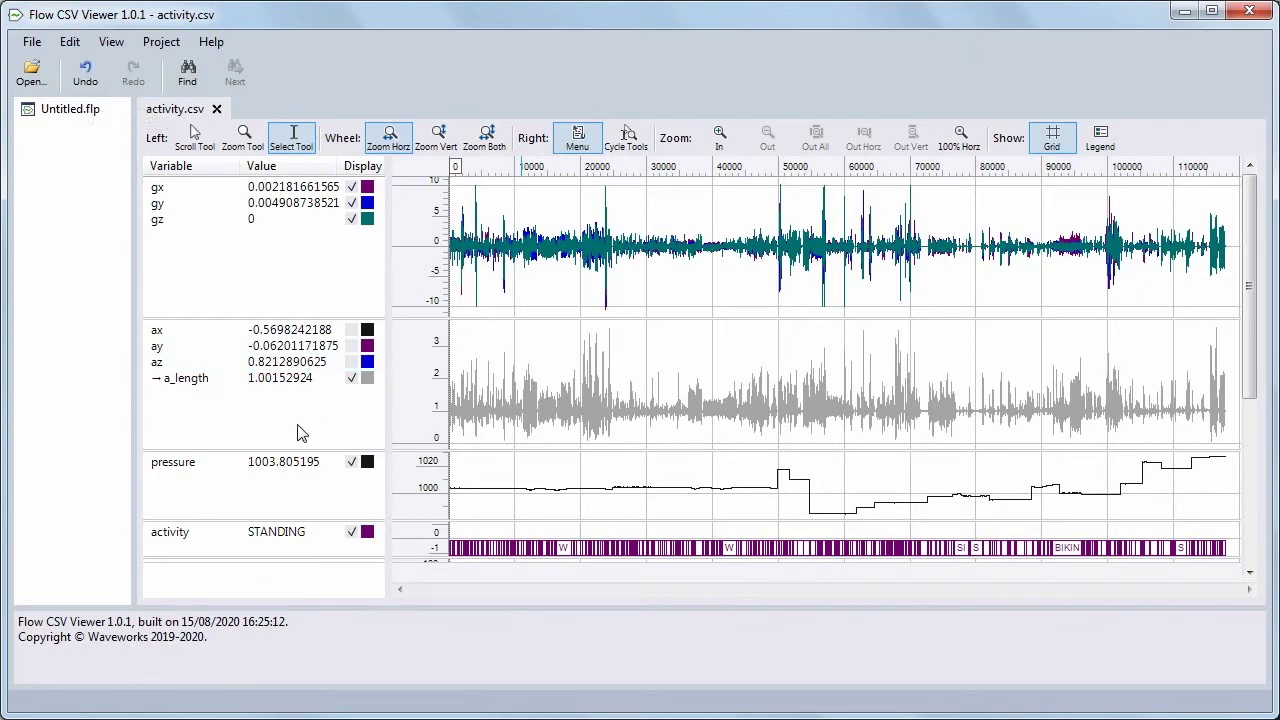
Look up the operators in the Formulas and Expressions section of the help, and close the help window.
click(212, 42)
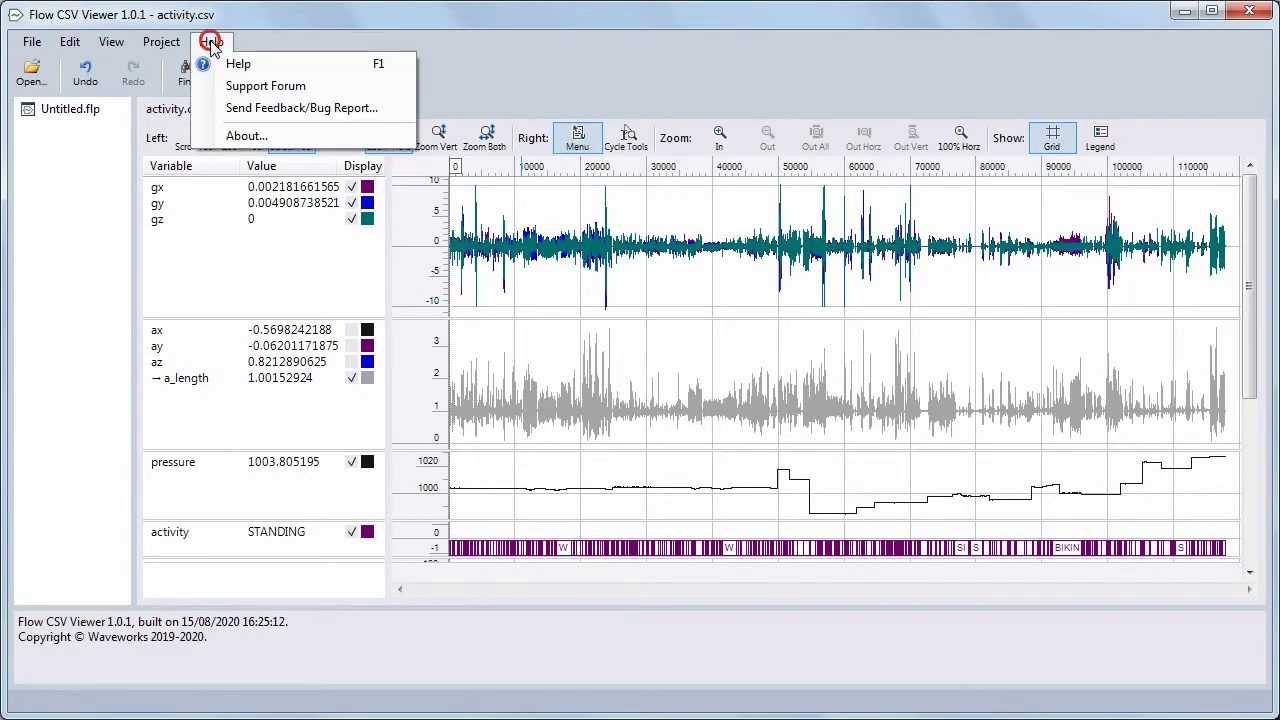
click(232, 64)
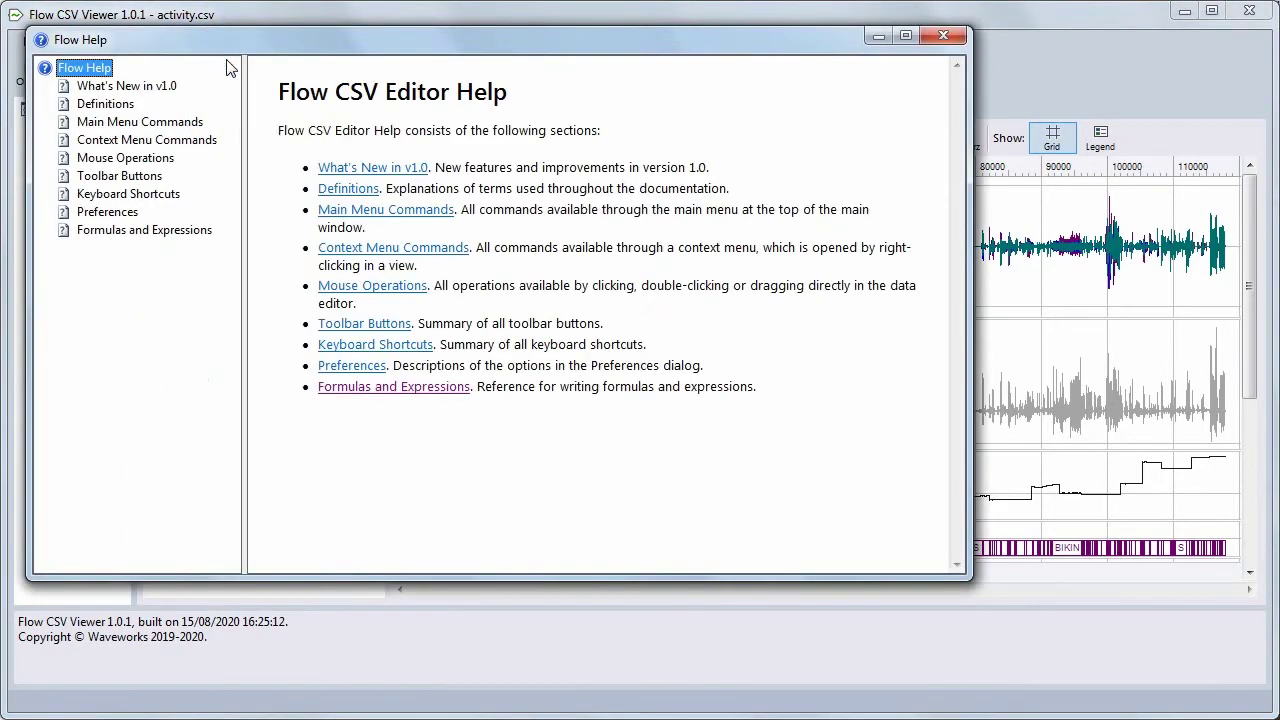
click(140, 231)
drag(956, 112, 930, 327)
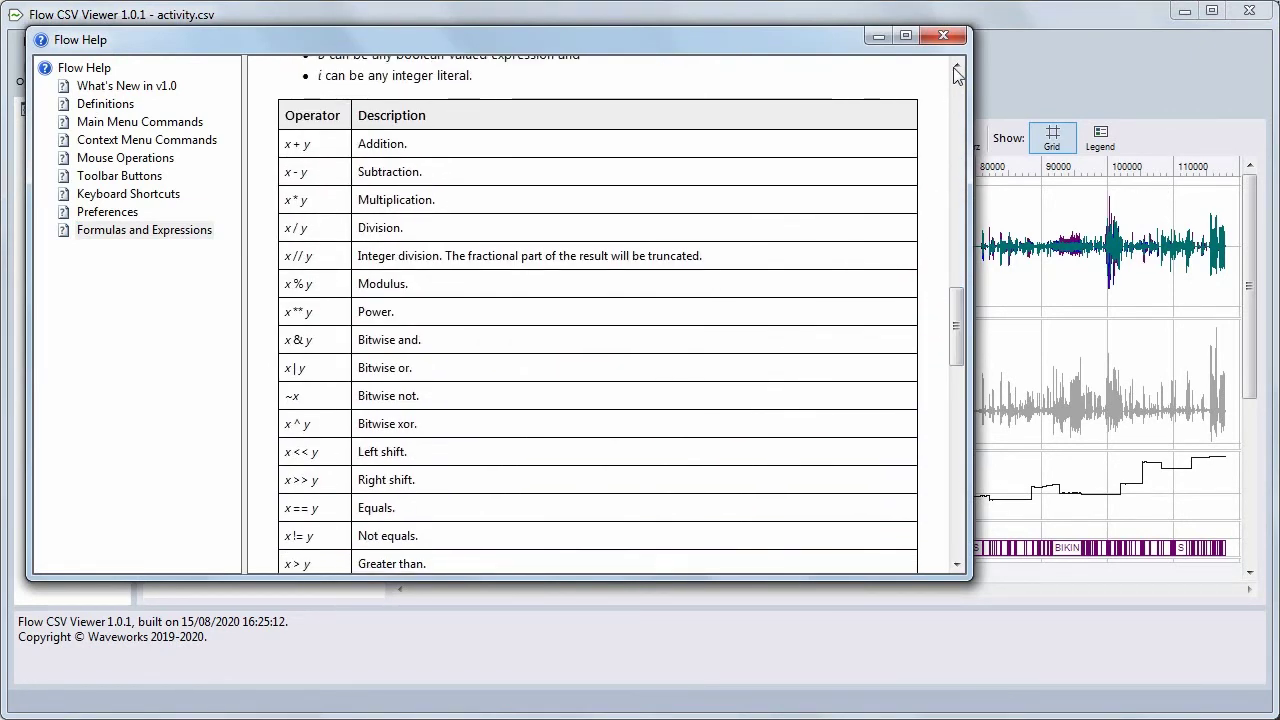
click(946, 38)
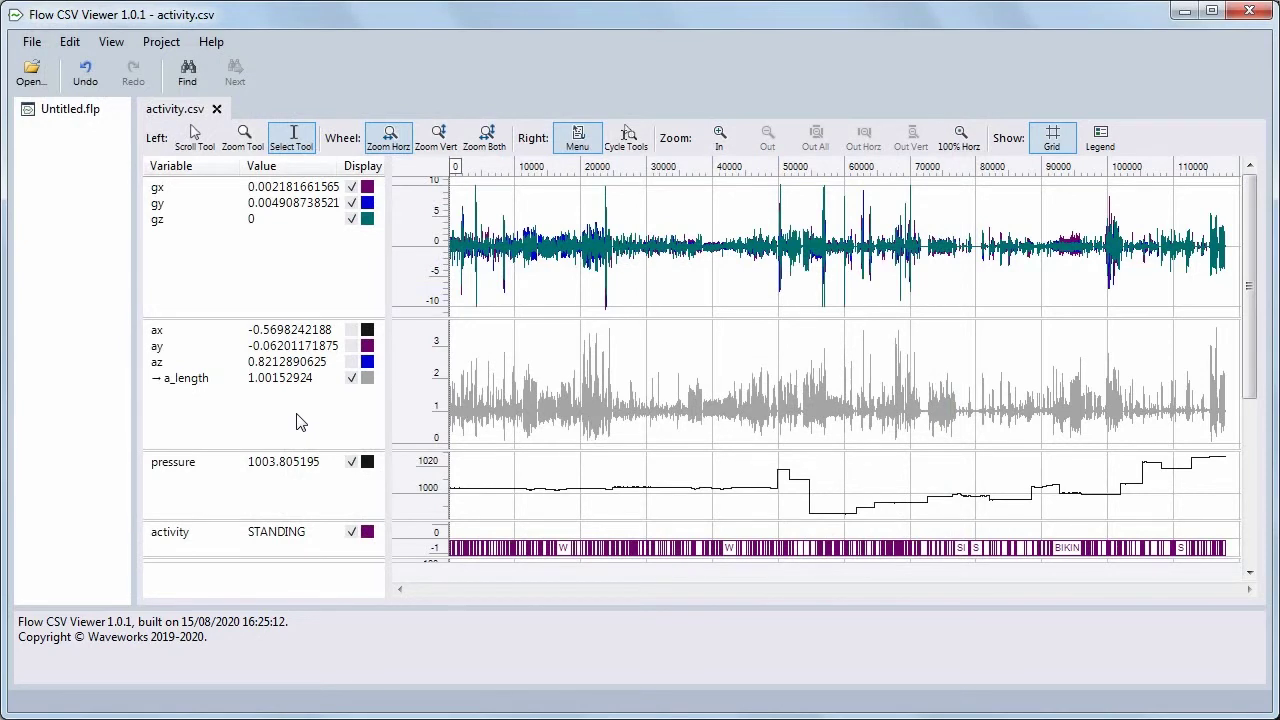
Search the data for 12345, step through several successive matches, and close the search with no variable selected.
click(187, 70)
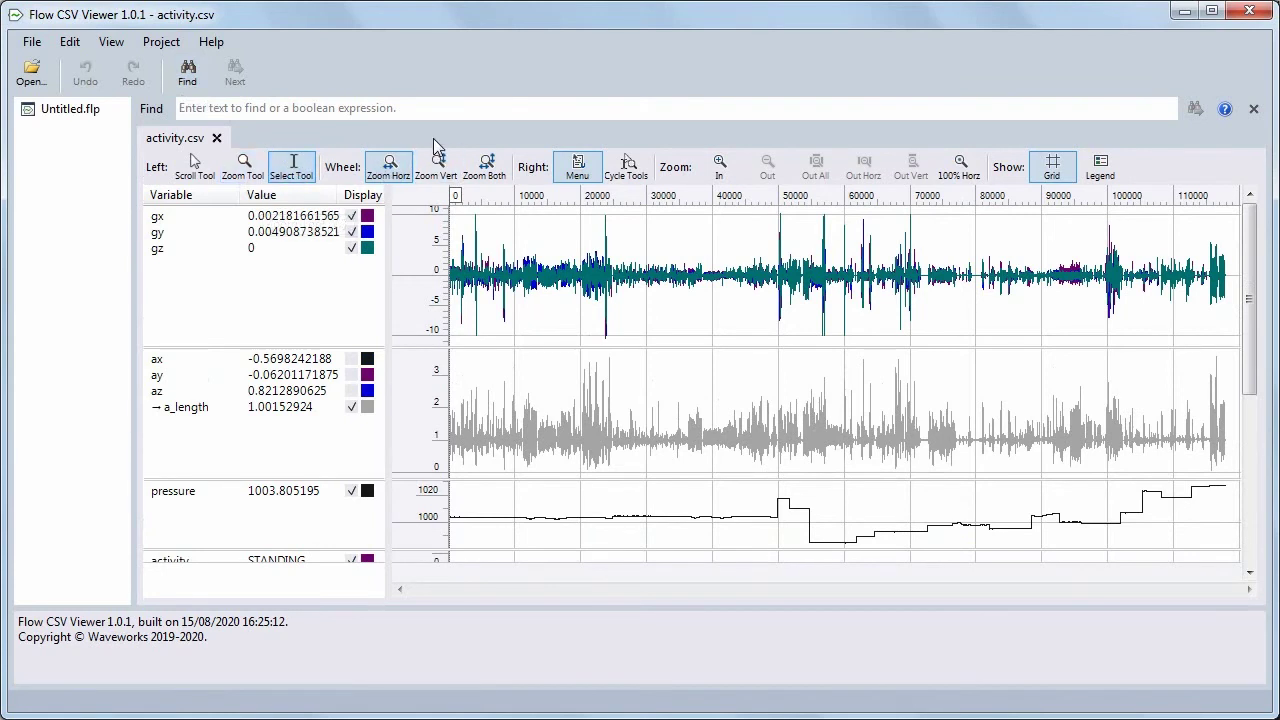
text(12345)
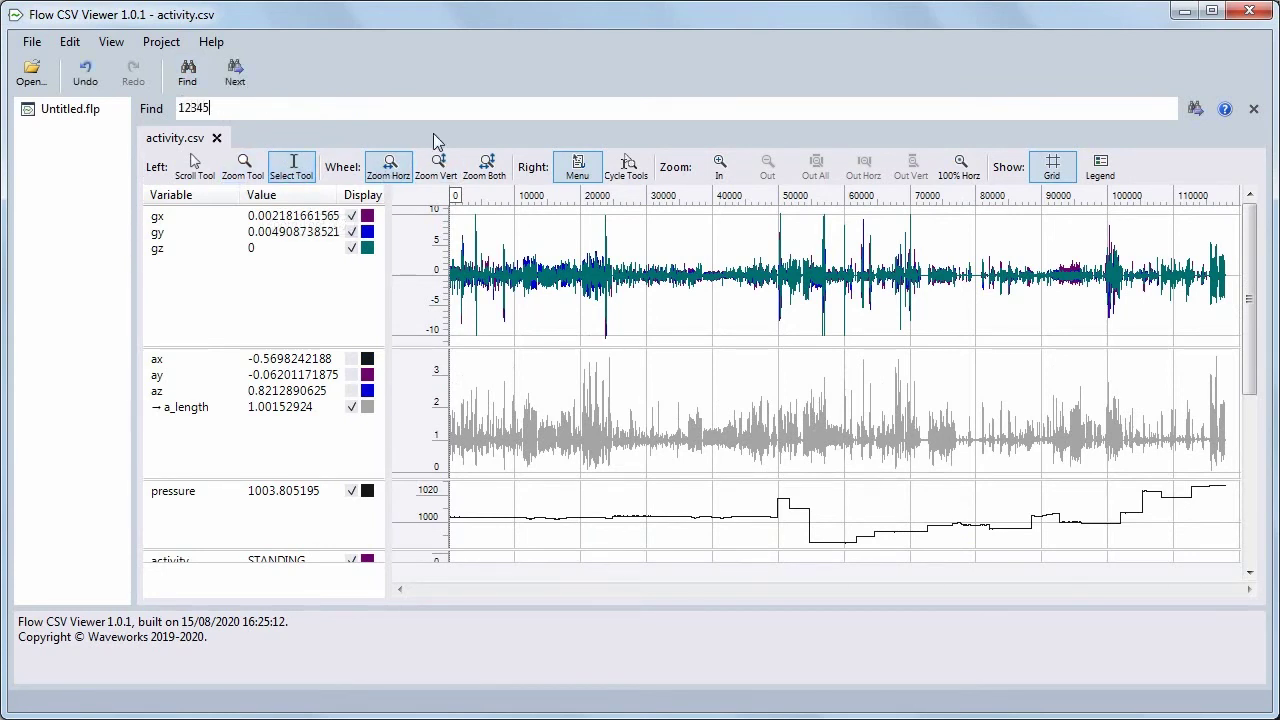
key(Return)
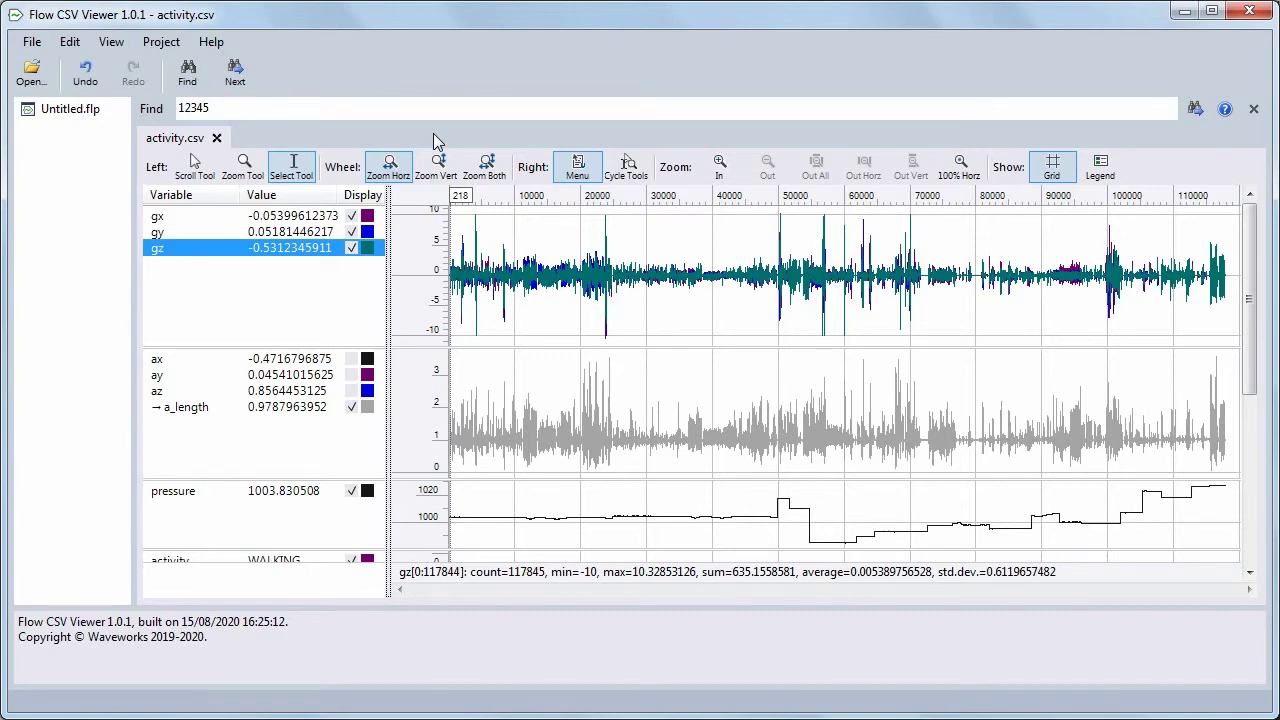
key(Return)
key(Return)
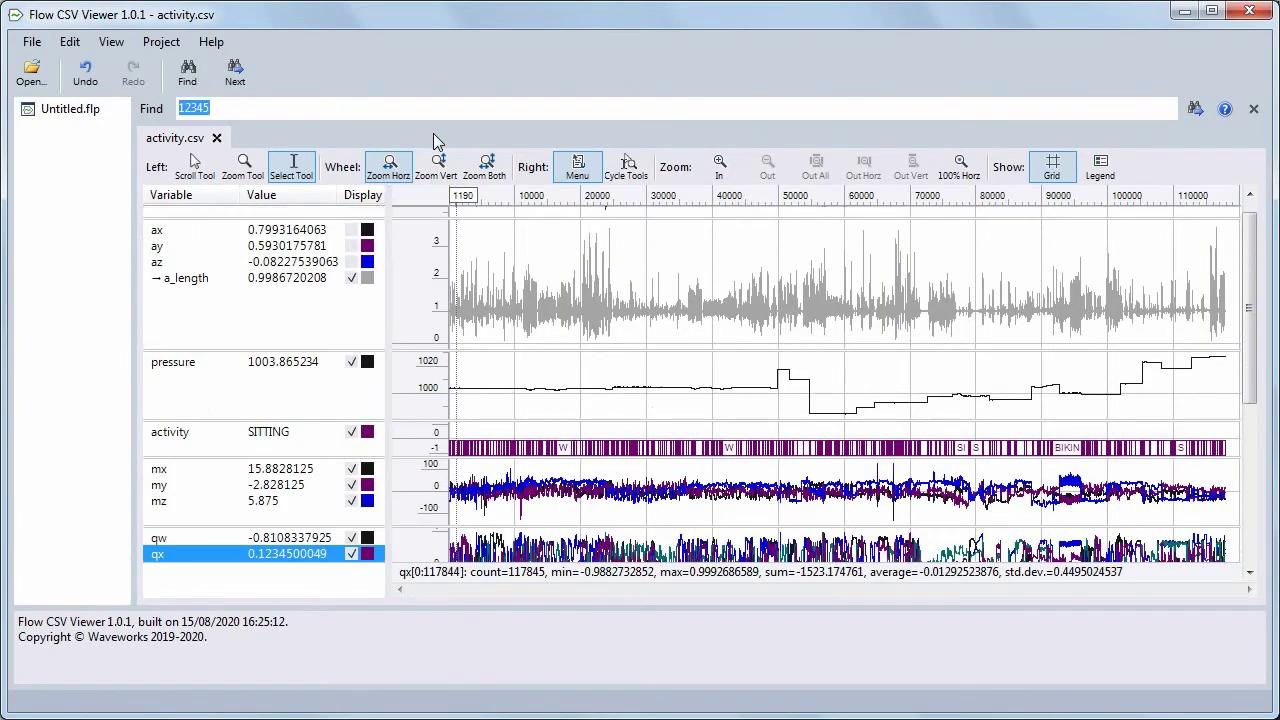
key(Return)
key(Return)
key(Return)
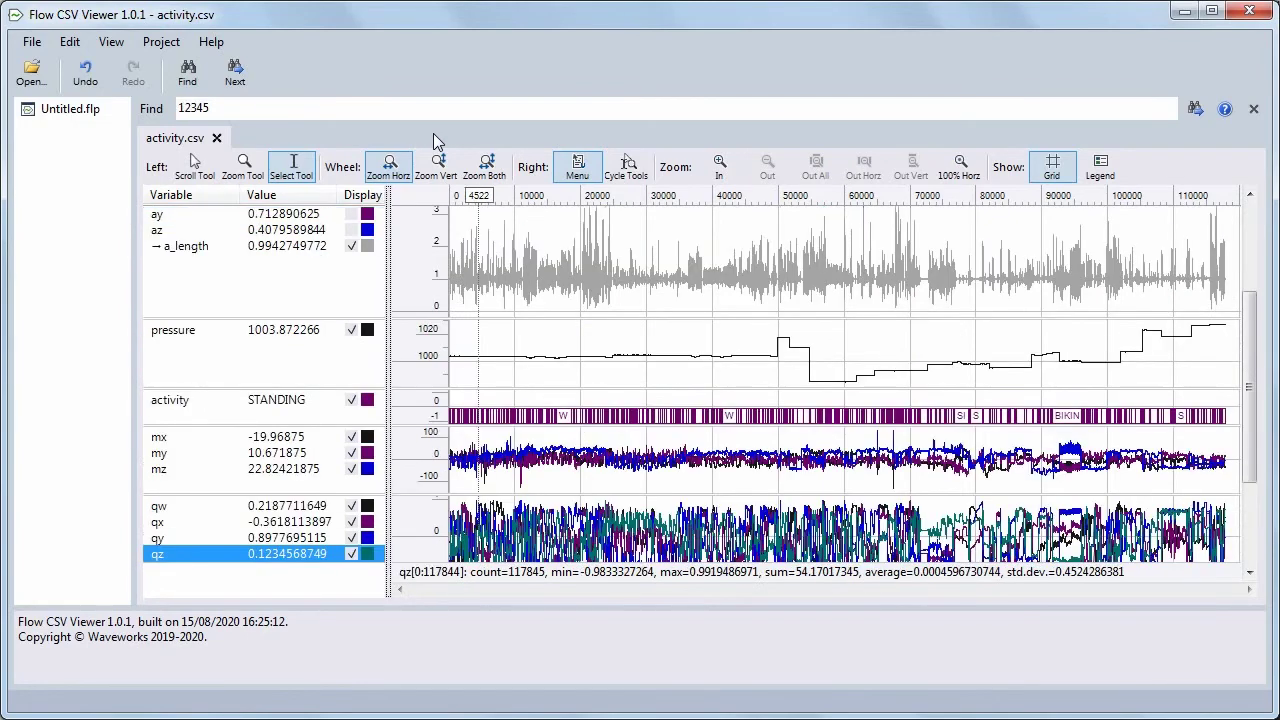
key(Return)
key(Escape)
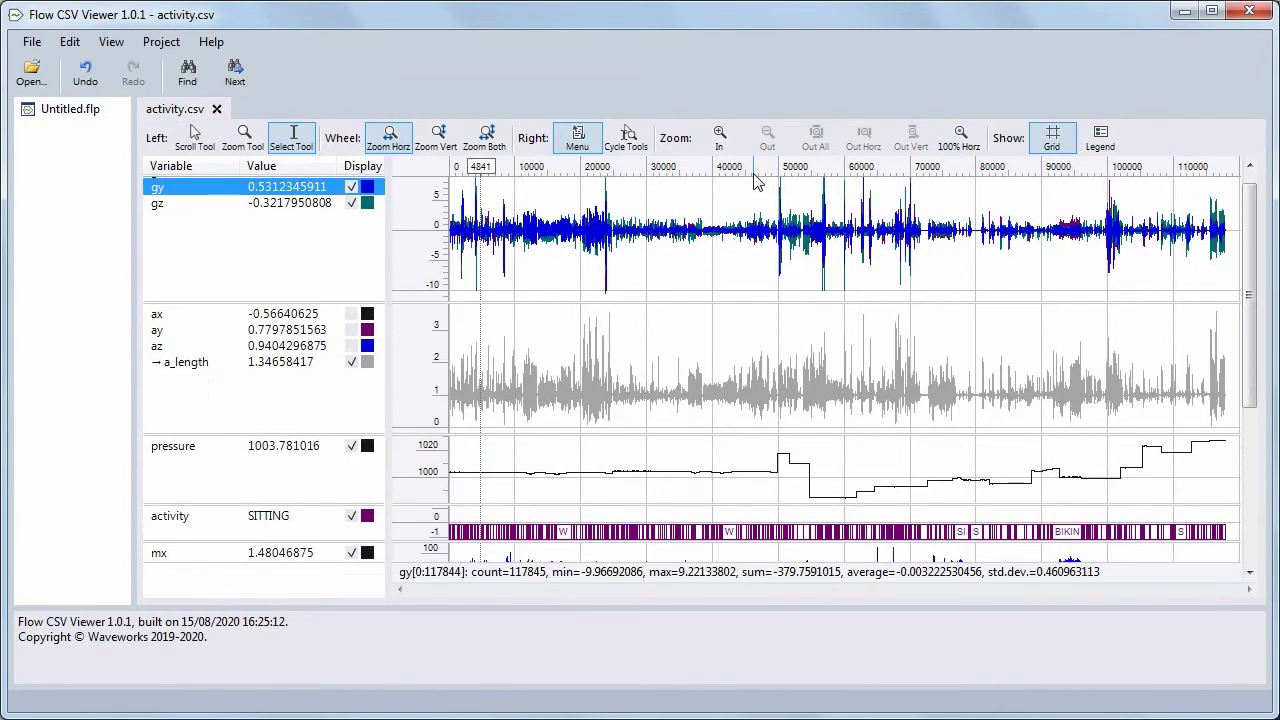
click(300, 275)
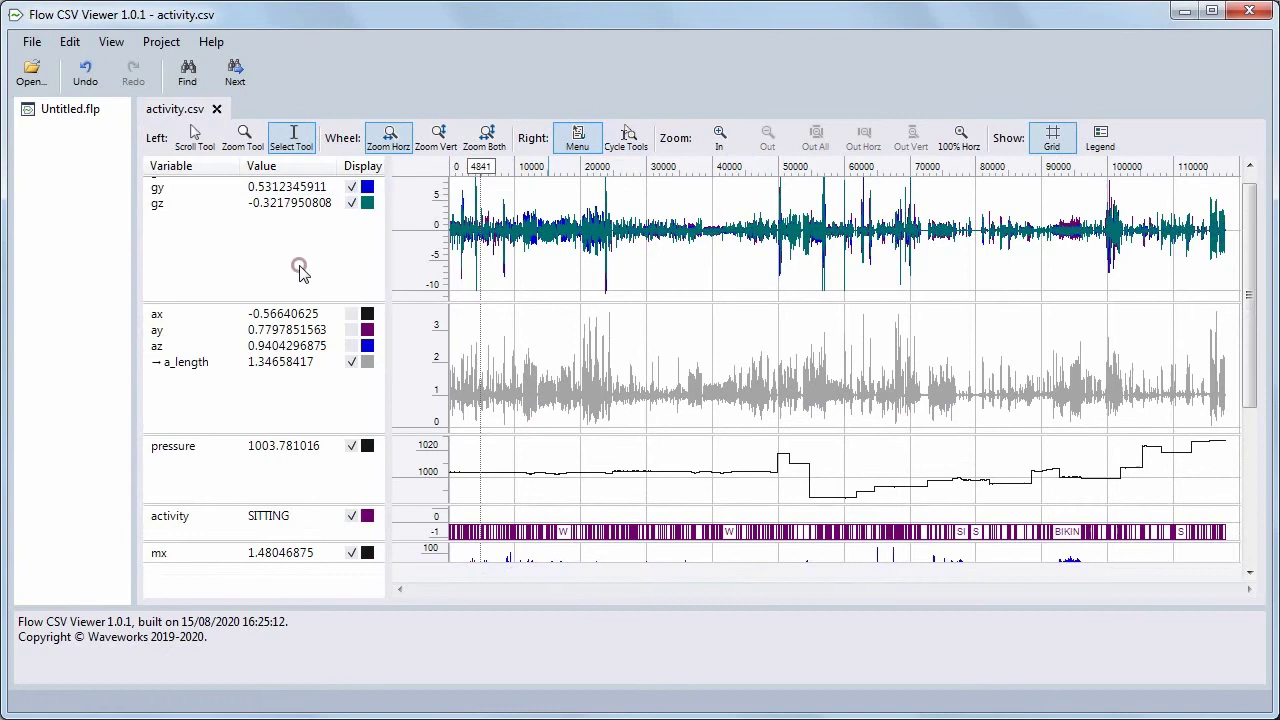
scroll(310, 275, up, 1)
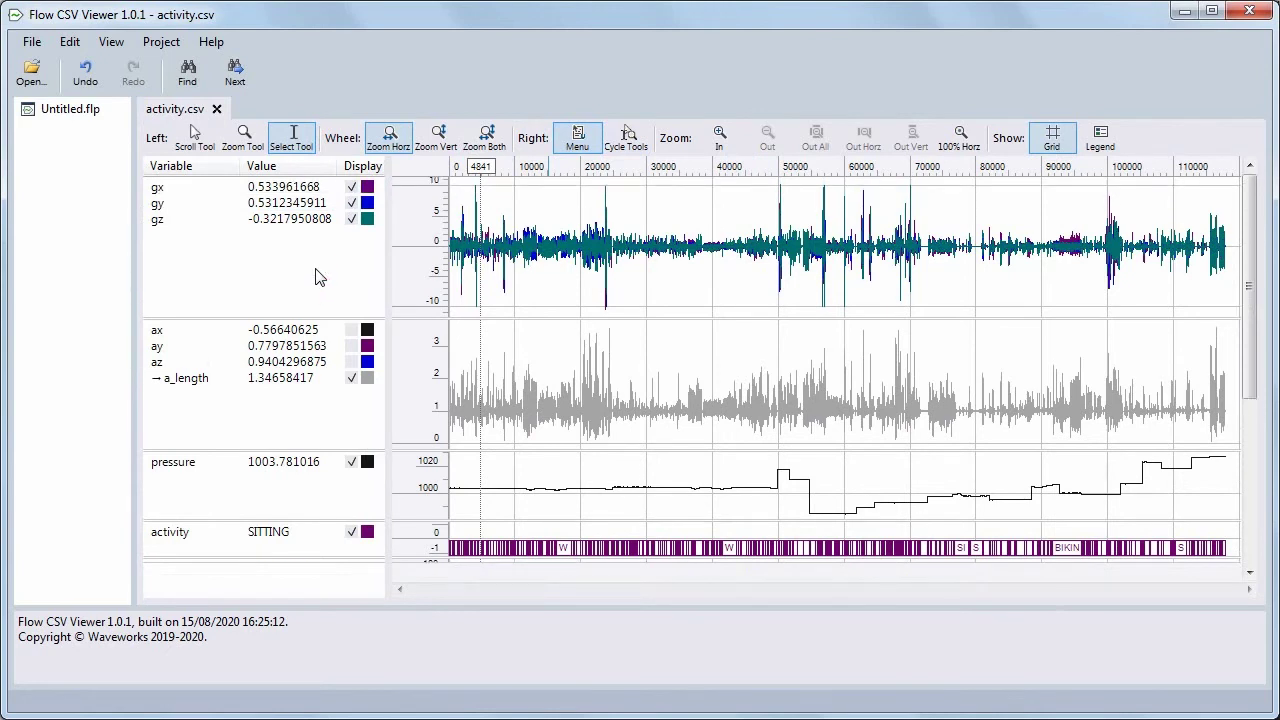
Search the data with the boolean expression pressure > 1013 and activity == "WALKING".
click(187, 72)
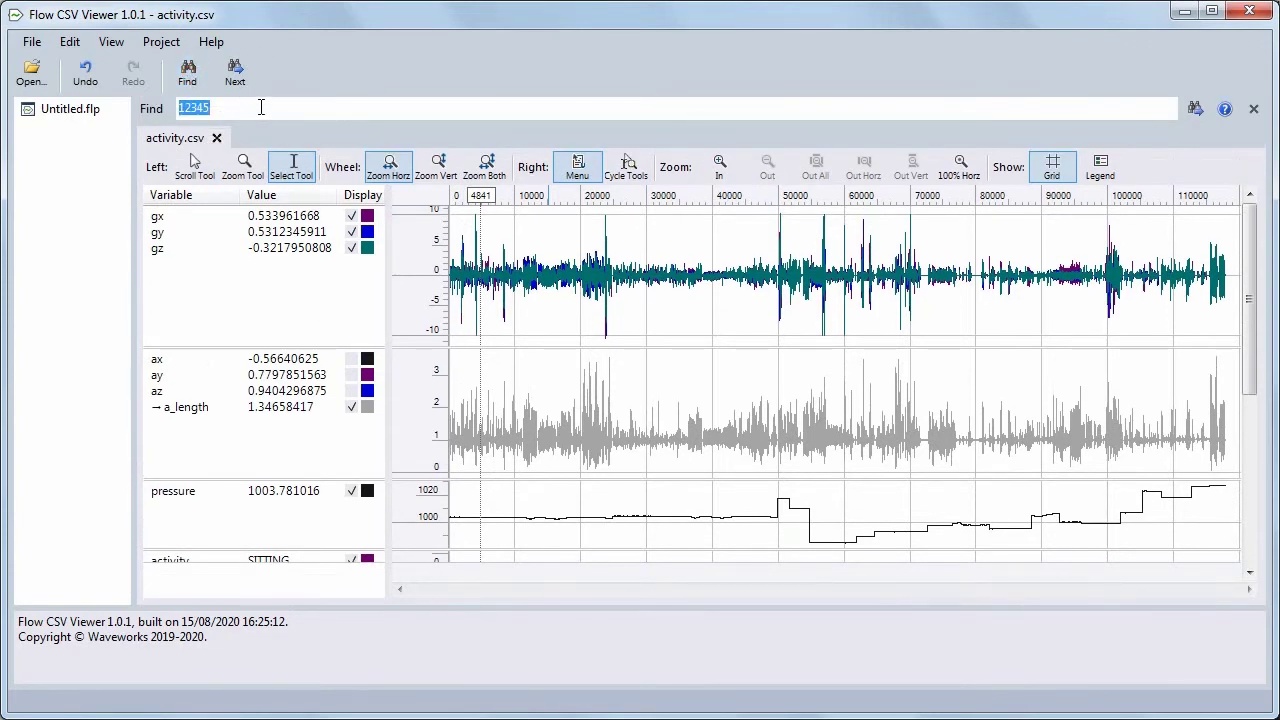
text(pressure > 1013 and activity == "WALKING")
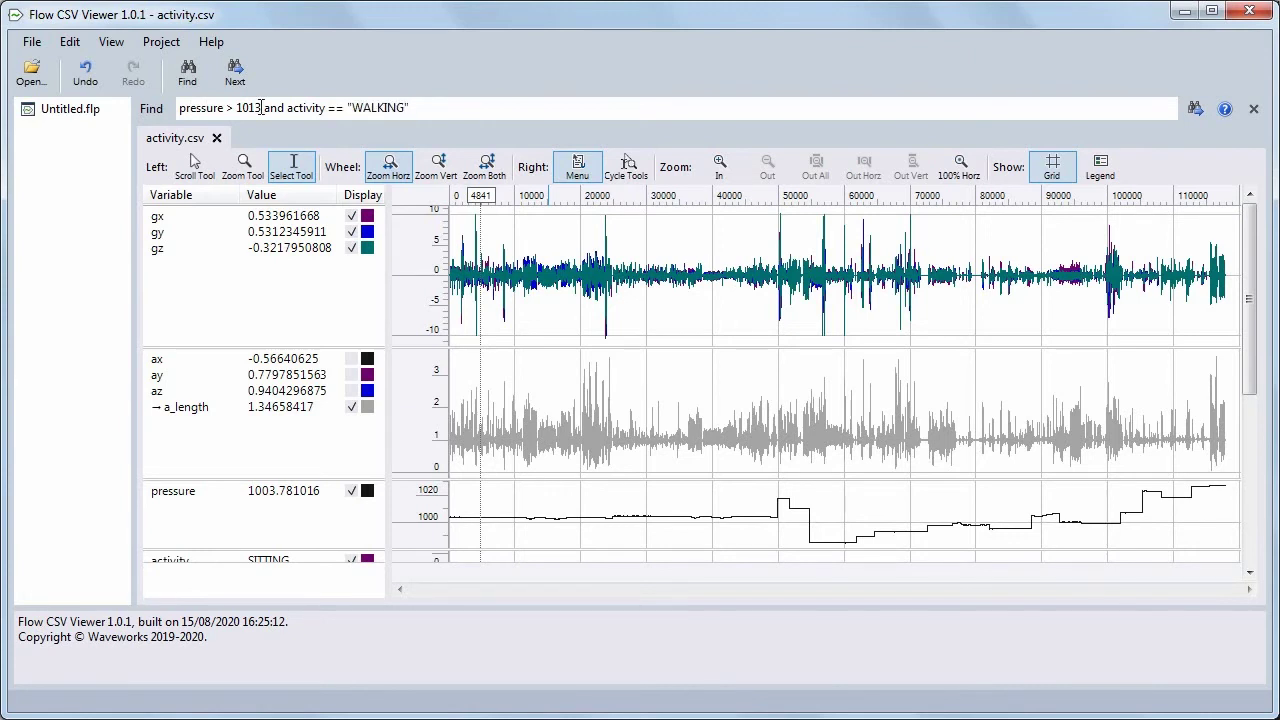
key(Return)
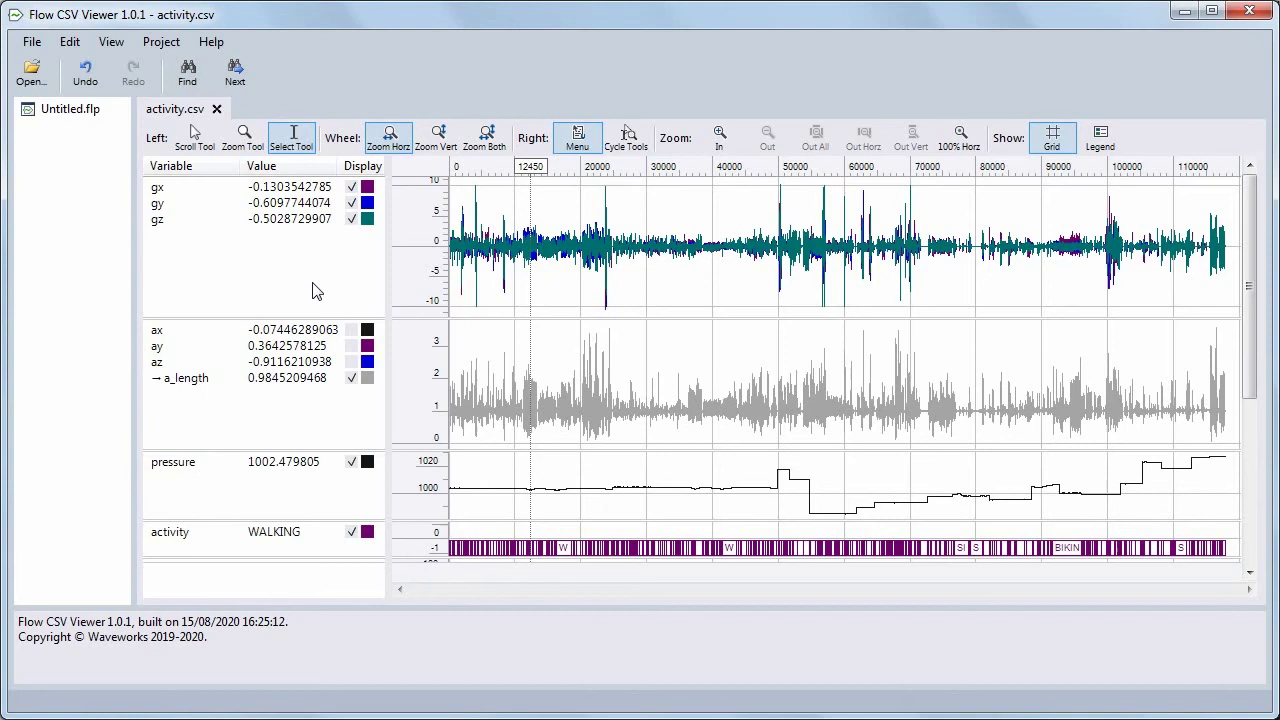
Add activity.csv from the SampleCsv folder to the untitled project.
click(161, 42)
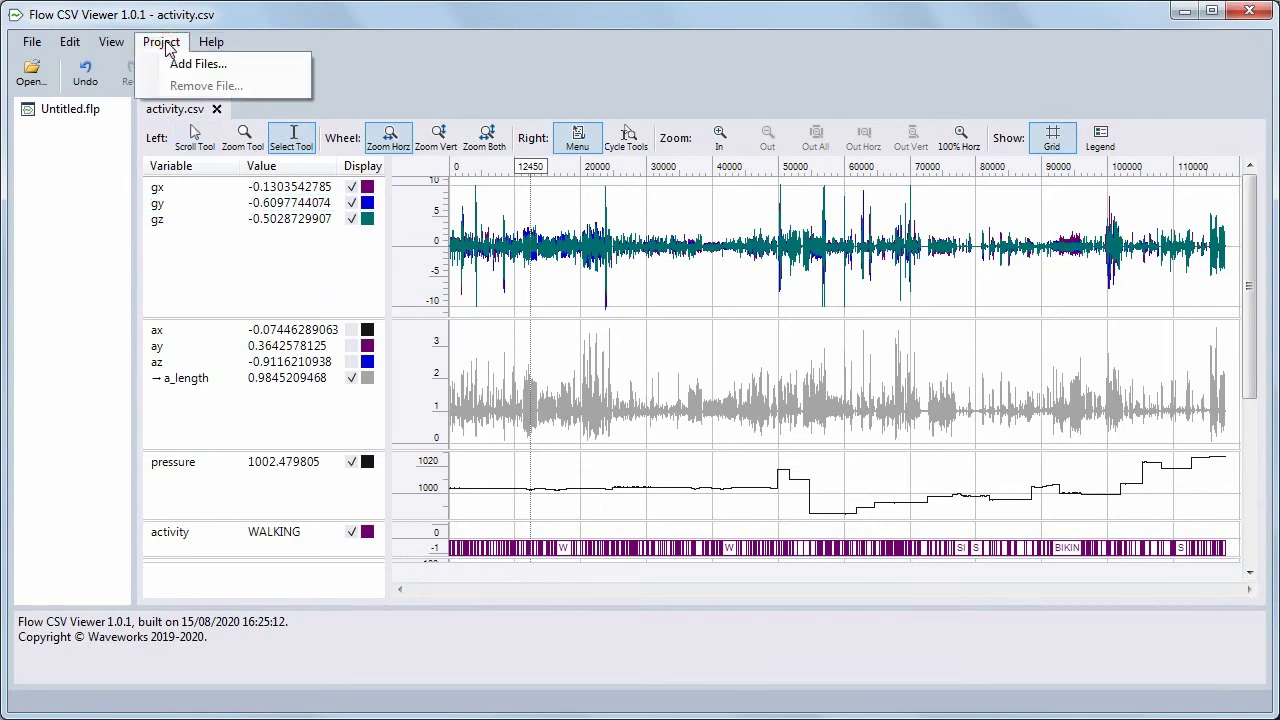
click(183, 68)
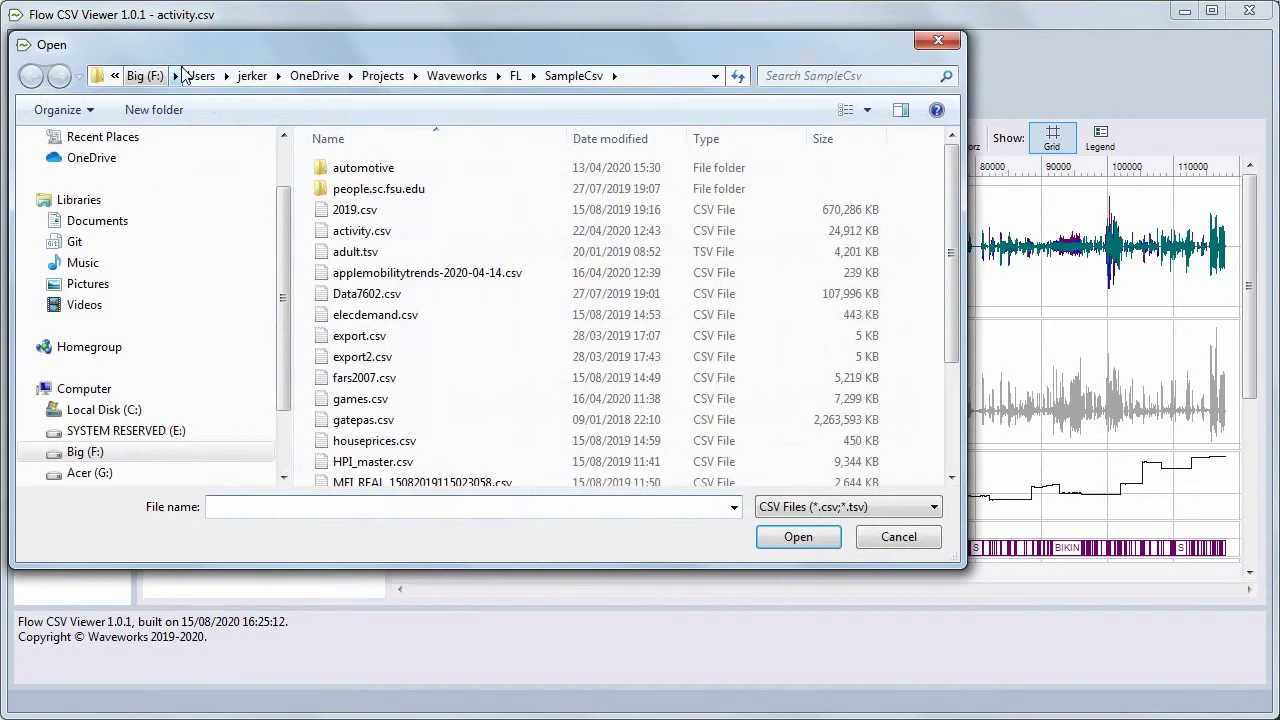
double_click(352, 238)
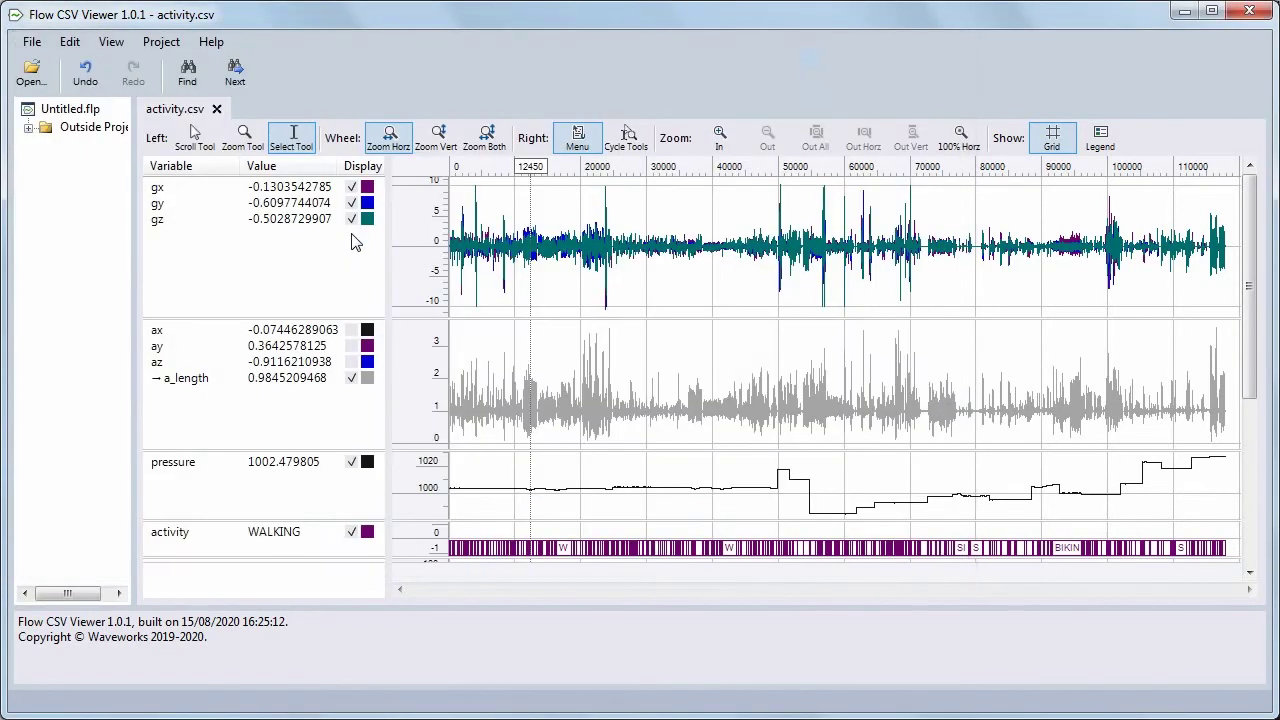
Close the open activity.csv view and reopen the file from the expanded folder in the project tree.
click(28, 128)
click(215, 109)
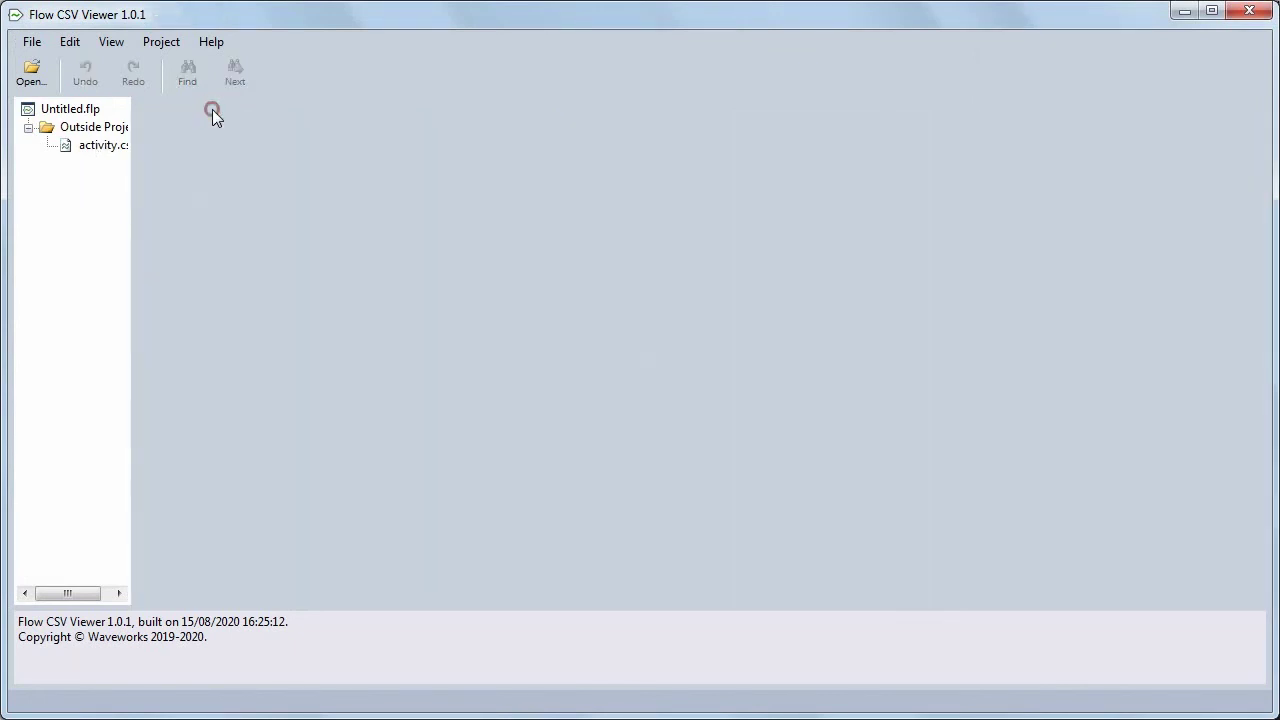
double_click(104, 147)
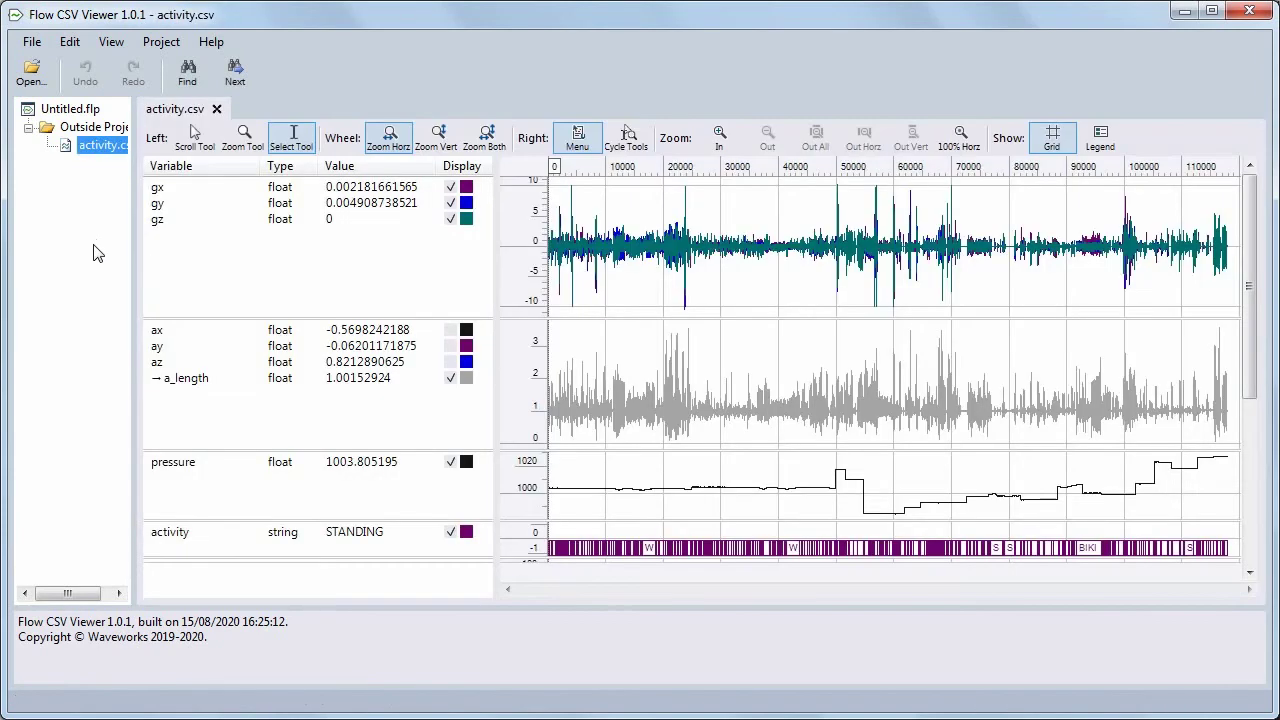
Save the project as activity.flp in the SampleCsv folder.
mouse_move(181, 389)
click(32, 42)
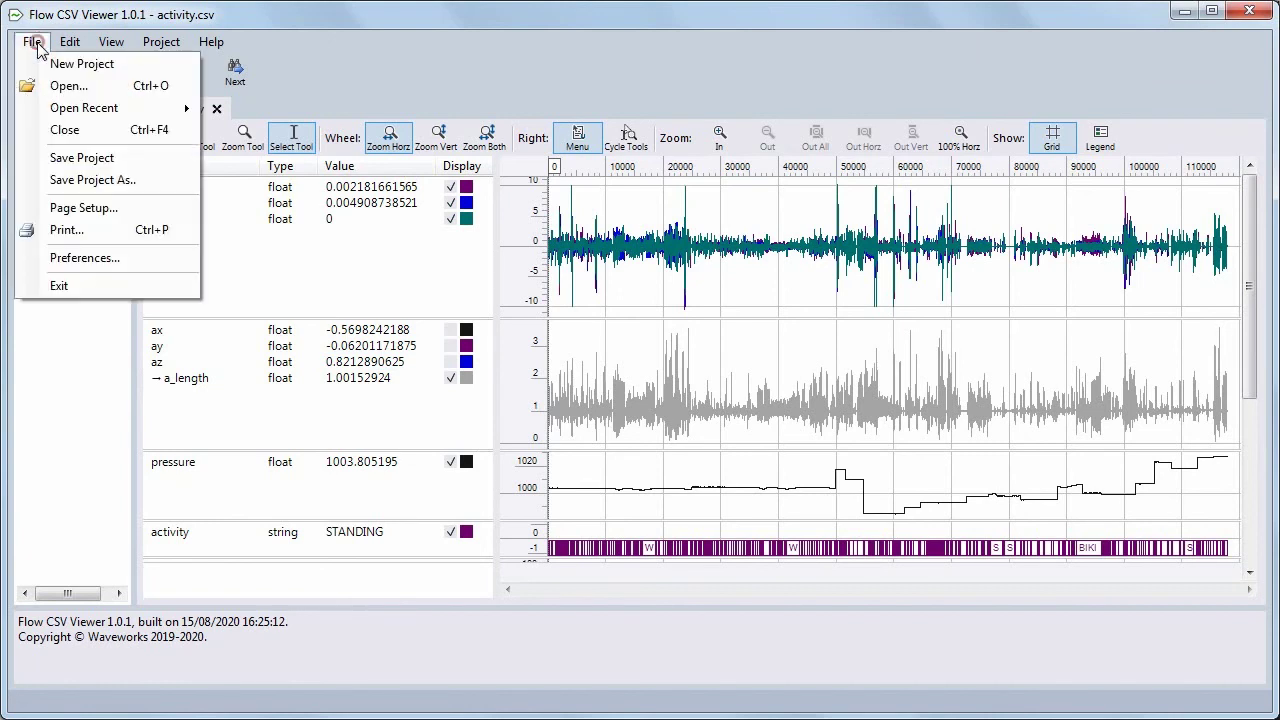
click(82, 158)
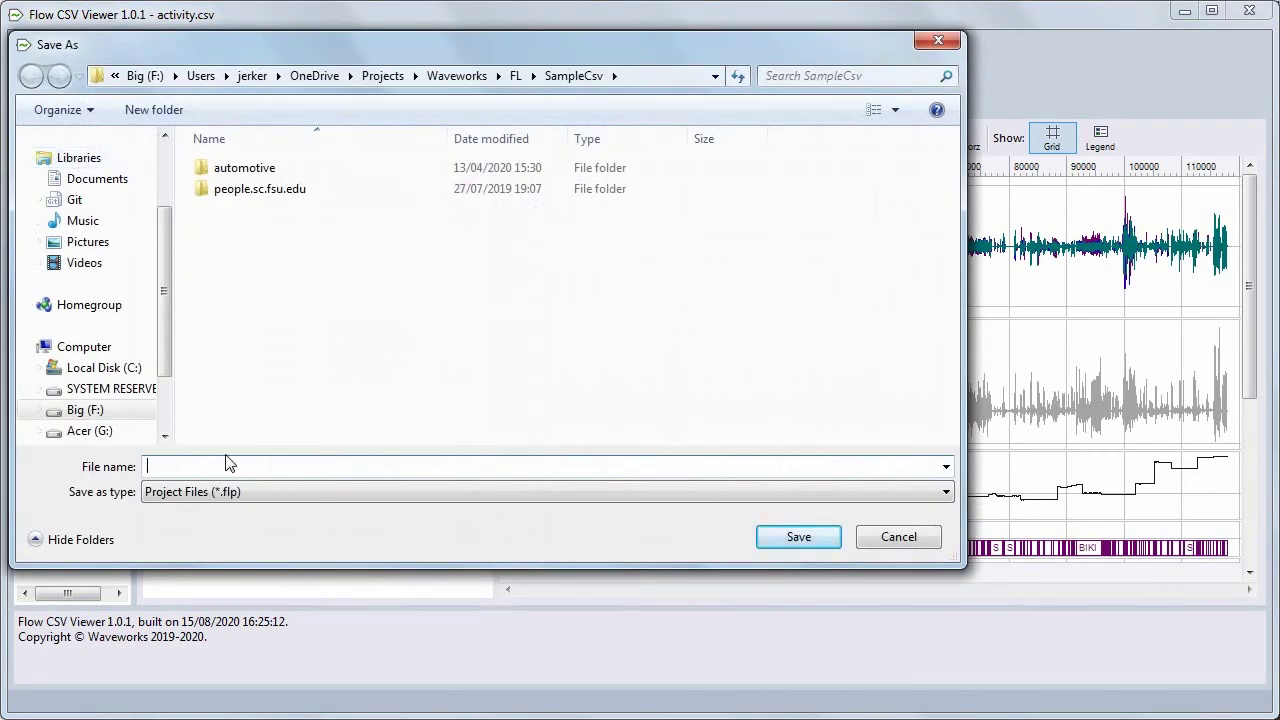
text(activity)
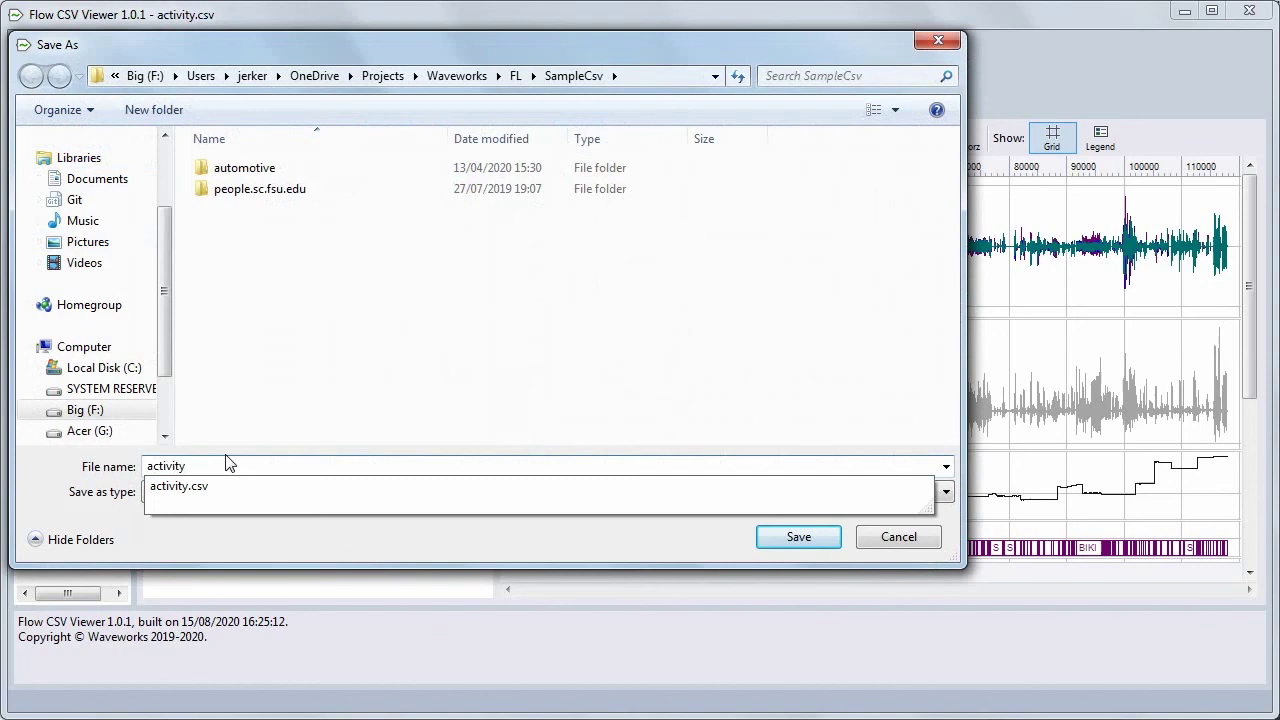
text(.flp)
key(Return)
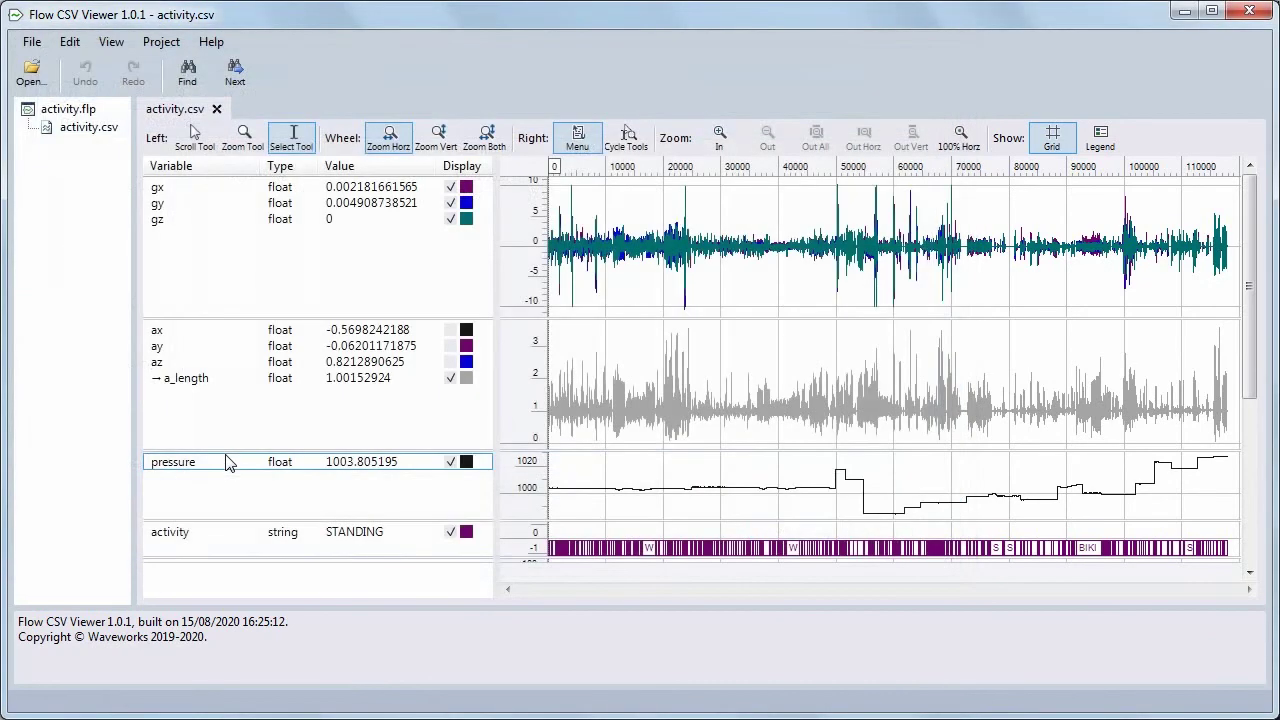